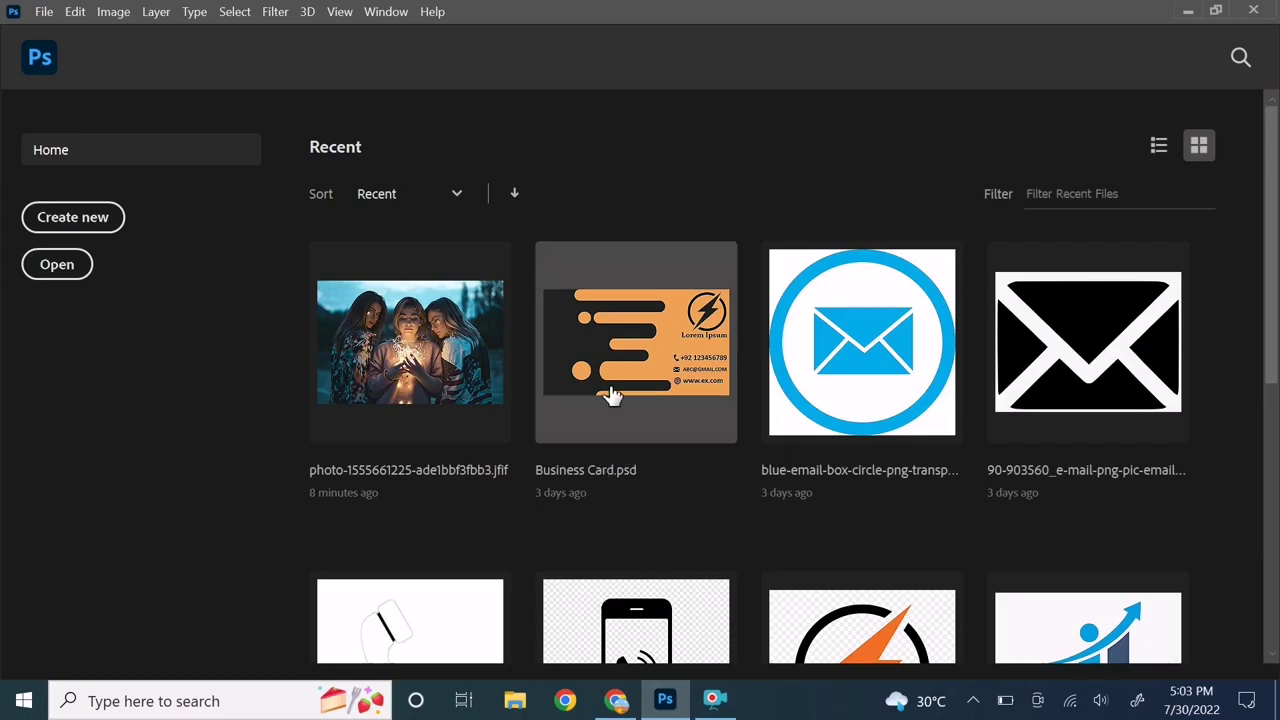
click(45, 14)
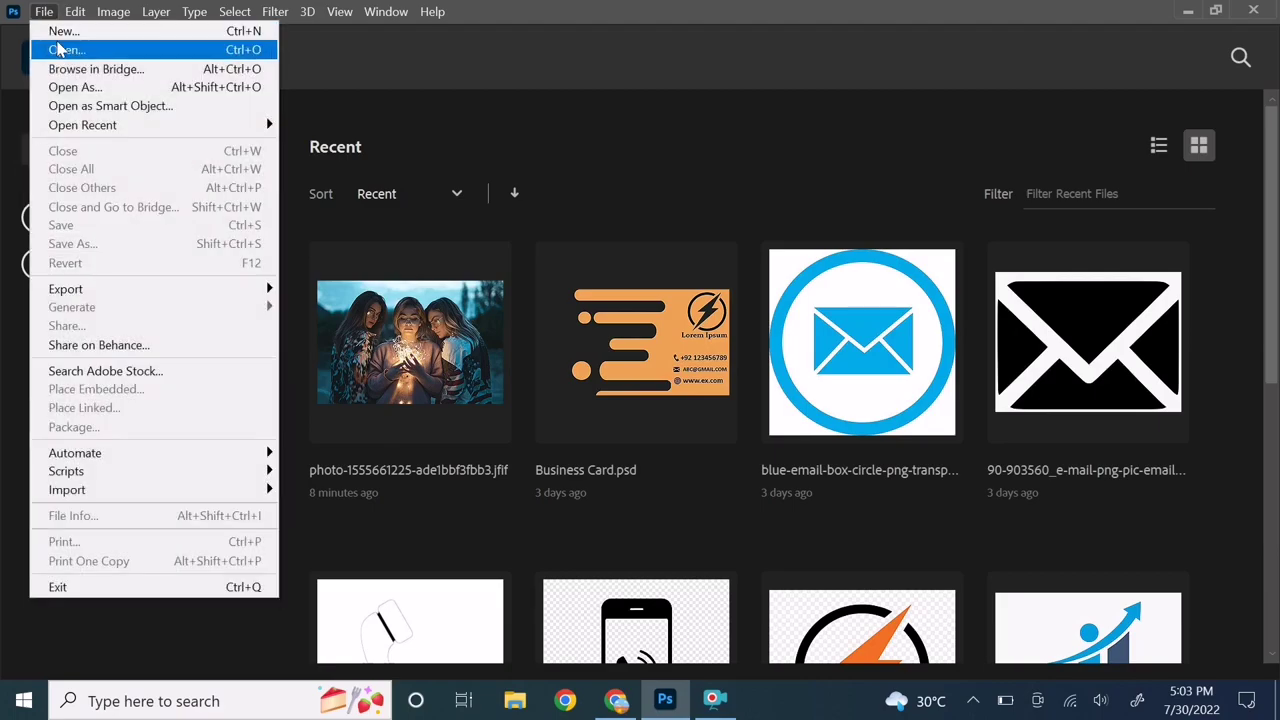
click(62, 52)
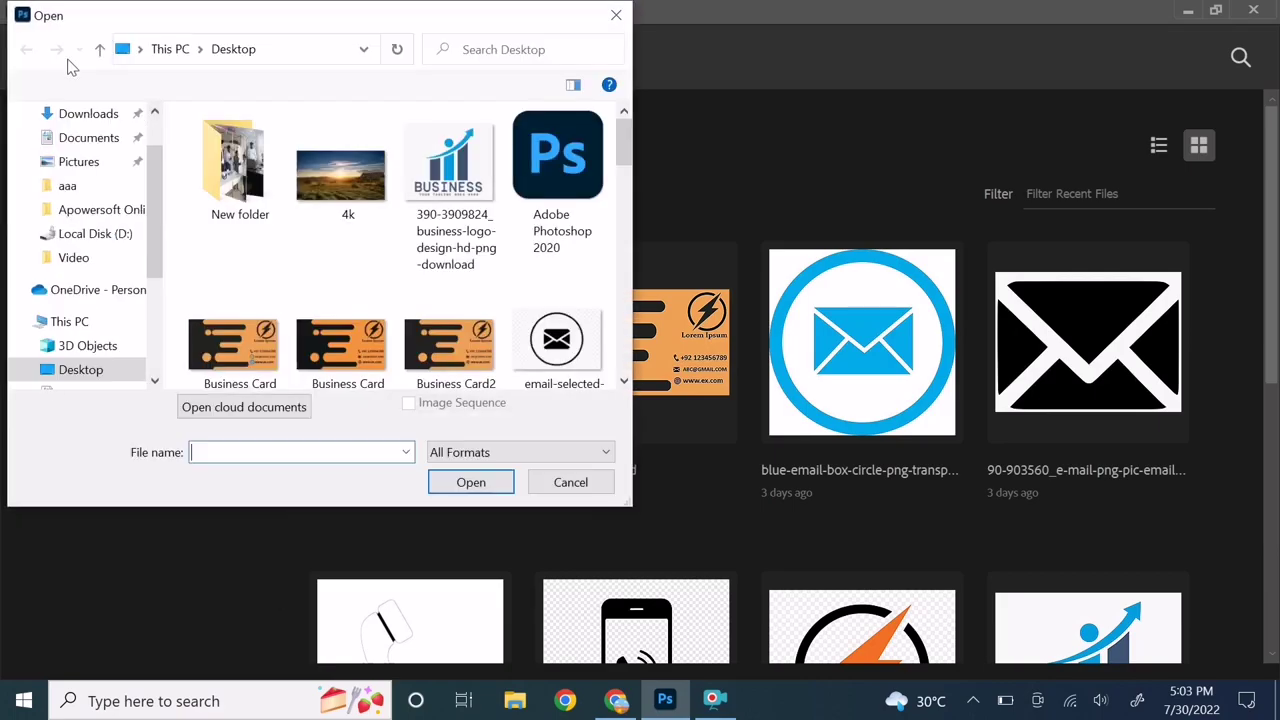
scroll(403, 216, down, 1)
scroll(403, 216, down, 2)
scroll(403, 216, down, 2)
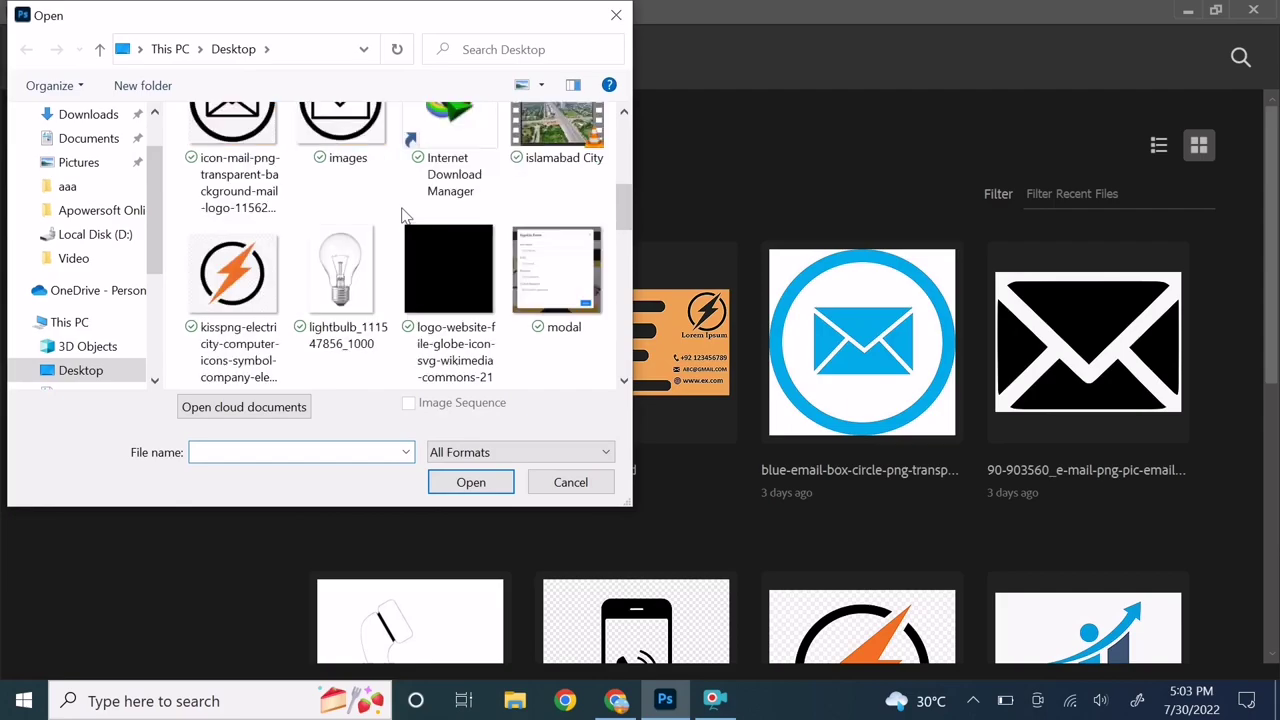
scroll(405, 216, down, 2)
scroll(405, 216, down, 2)
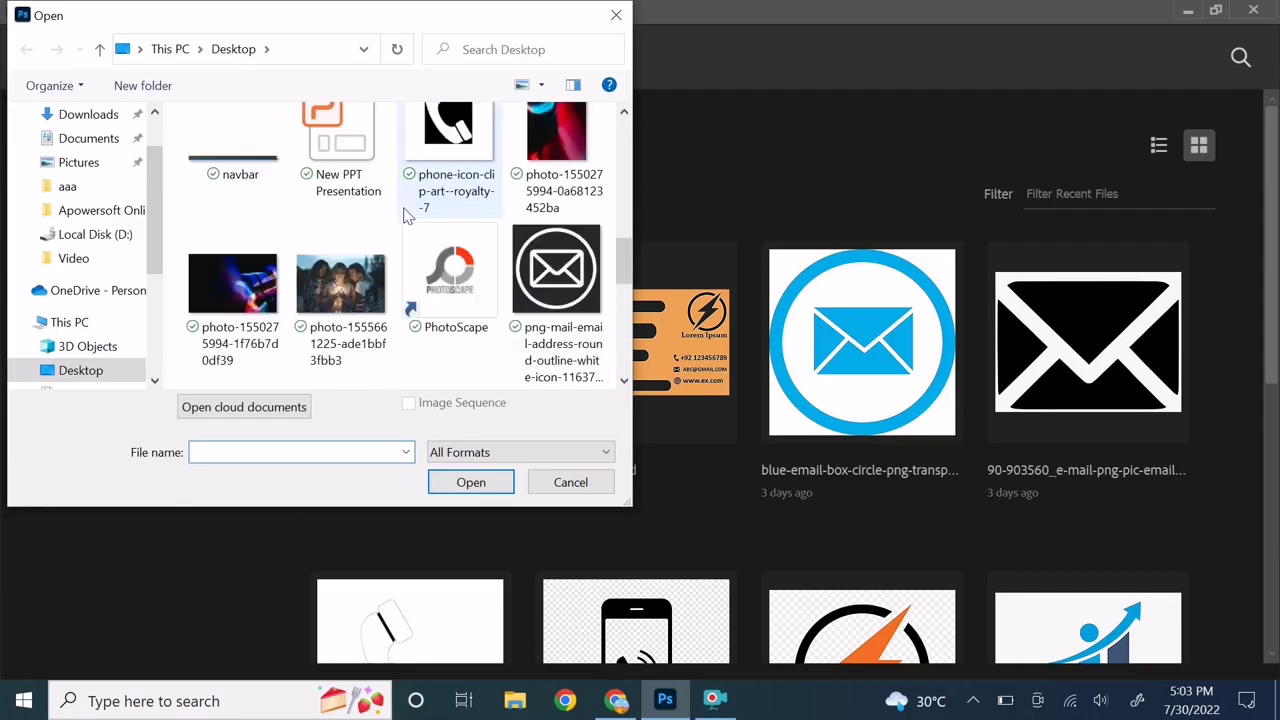
click(338, 310)
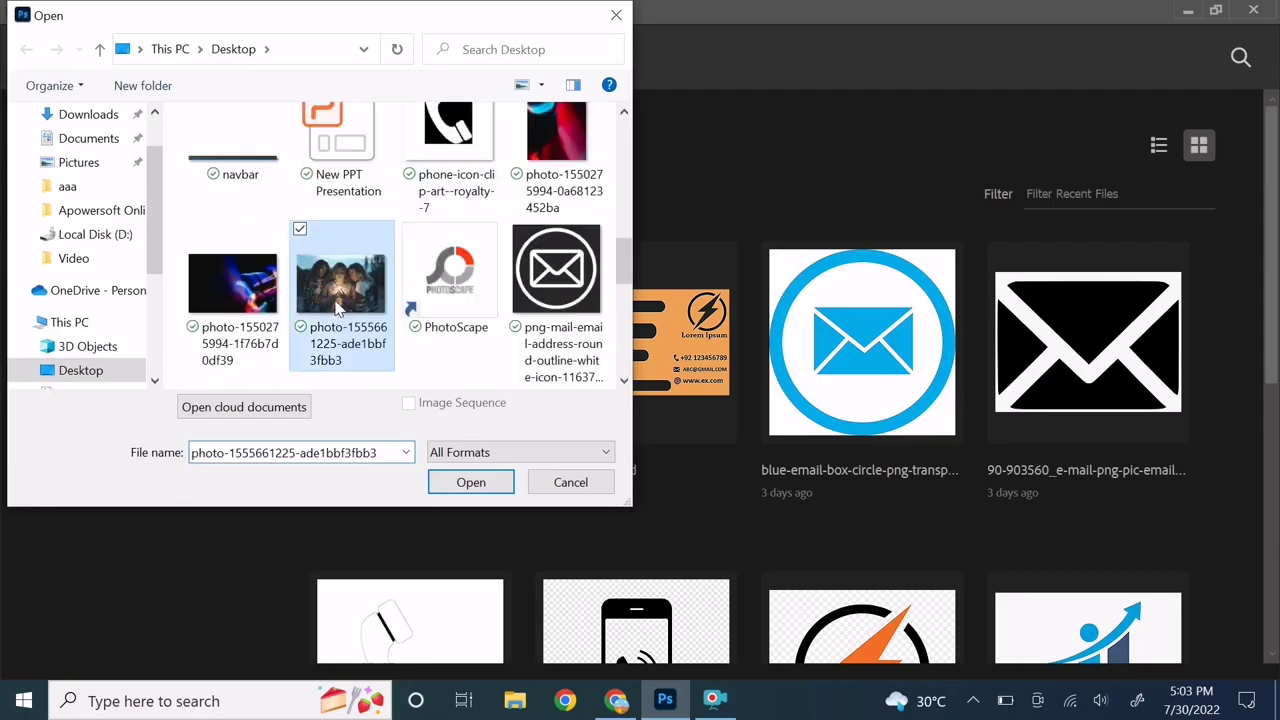
click(466, 483)
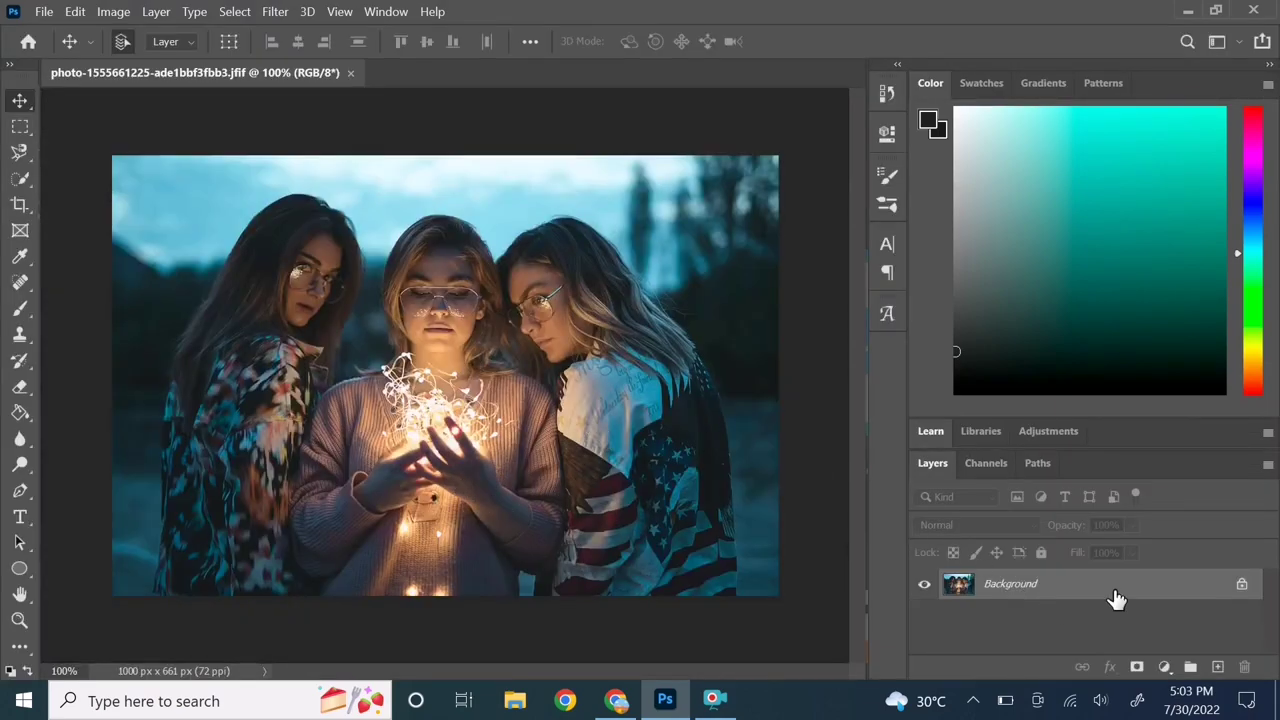
- Unlock the Background layer and duplicate it as 'Layer 0 copy'
click(1242, 585)
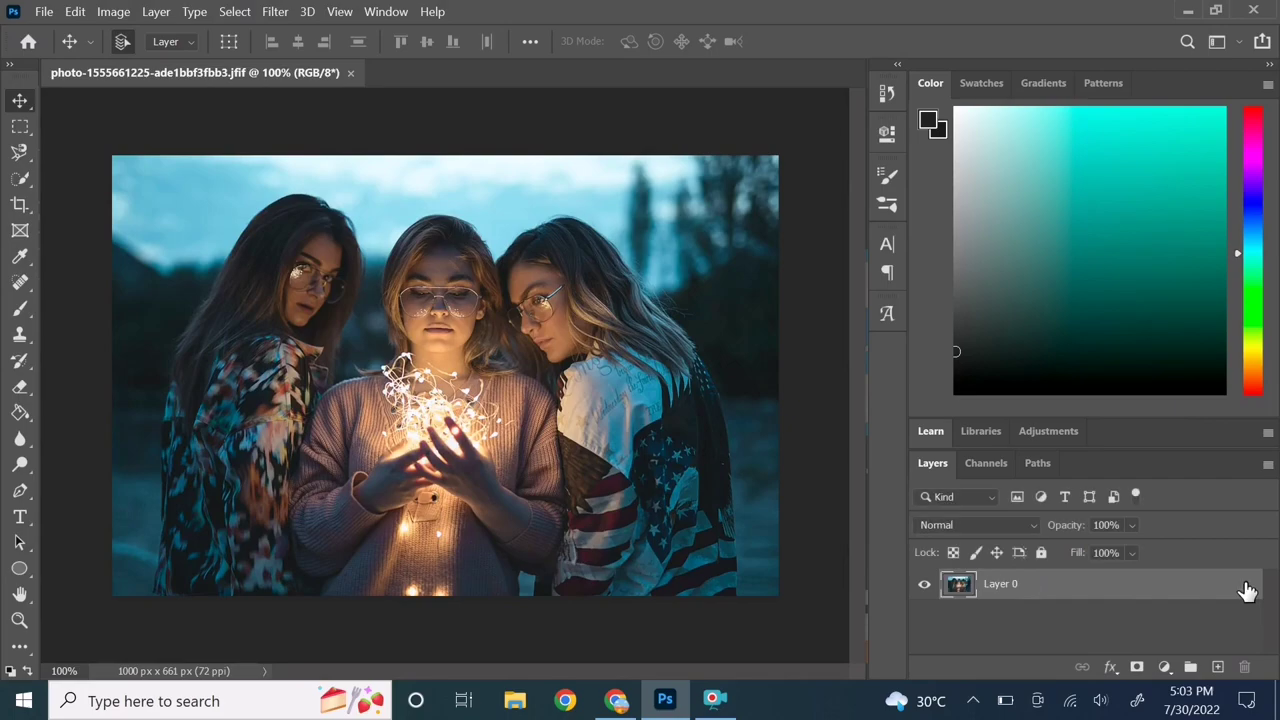
right_click(1074, 588)
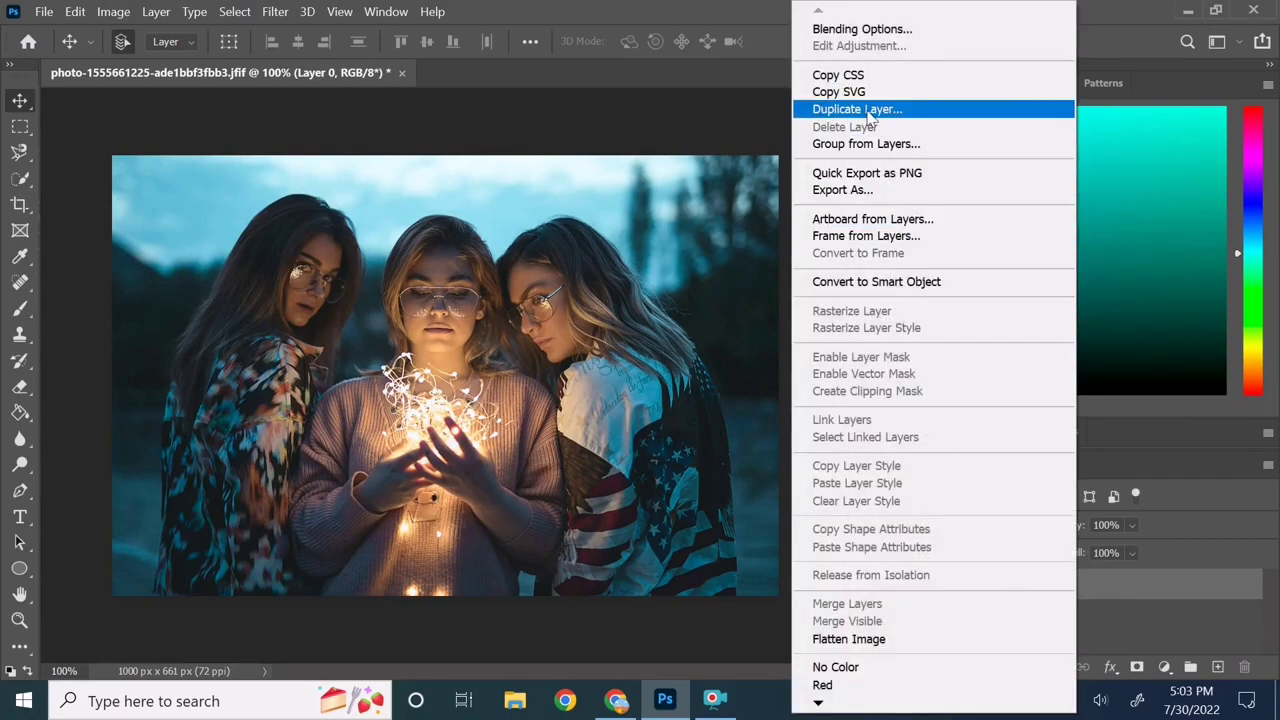
click(818, 112)
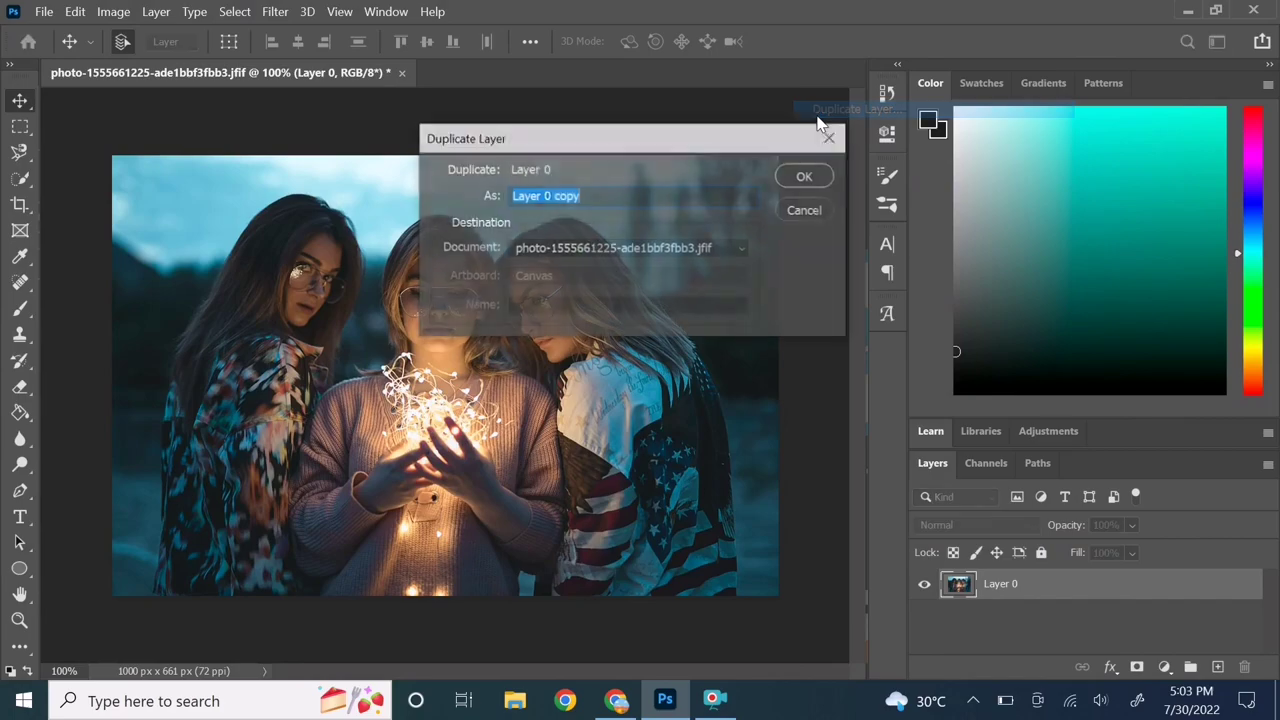
click(806, 177)
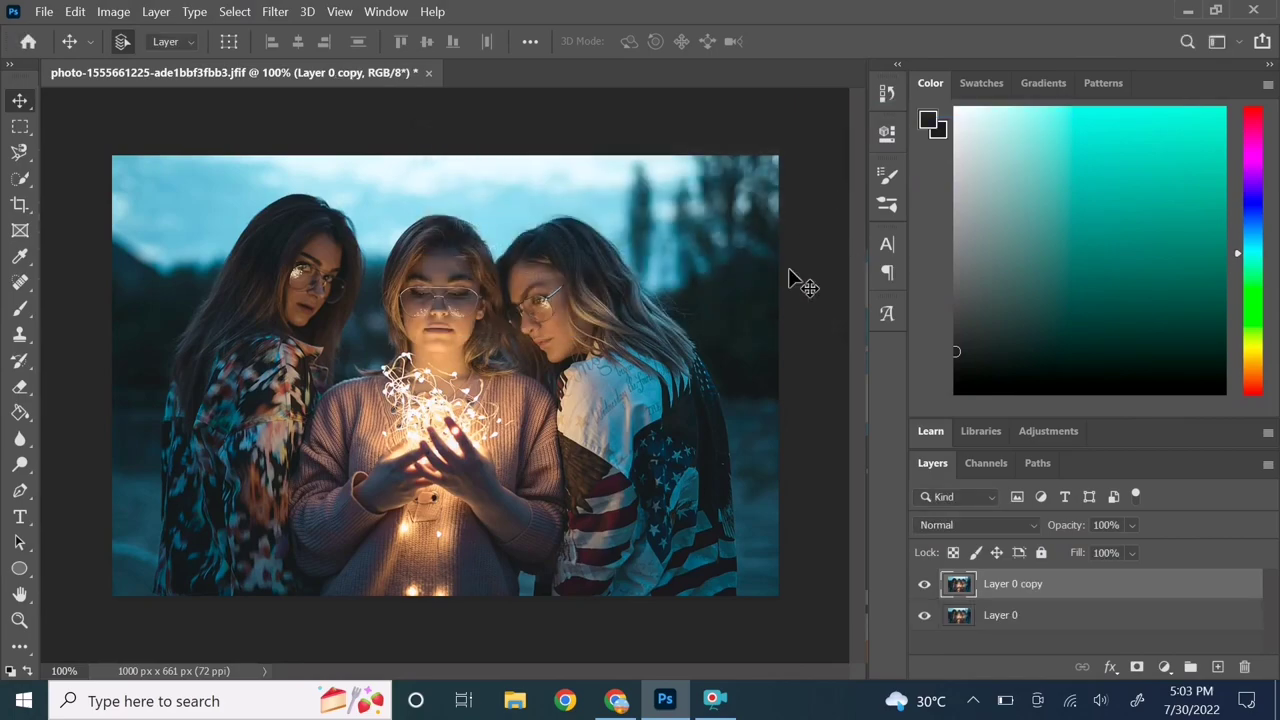
- Rename the copy layer to 'edit' and the base layer to 'original'
click(1017, 615)
click(1020, 593)
double_click(1018, 586)
text(edit)
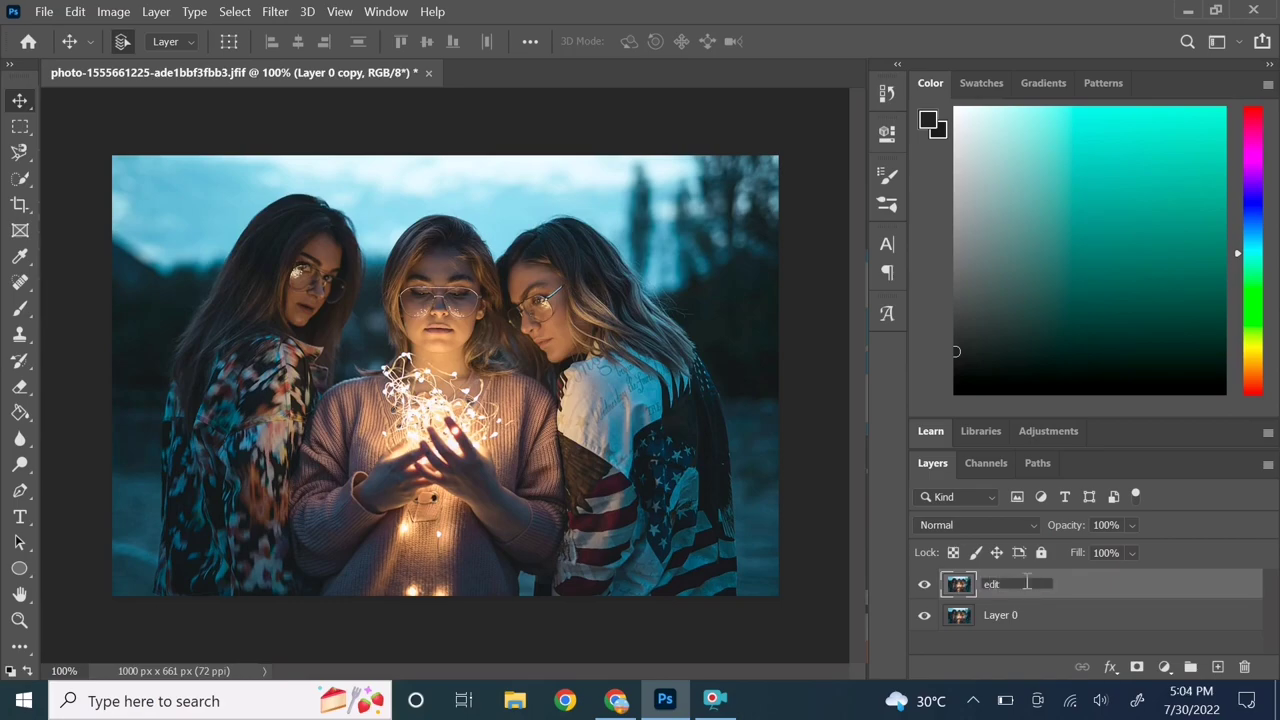
click(1000, 616)
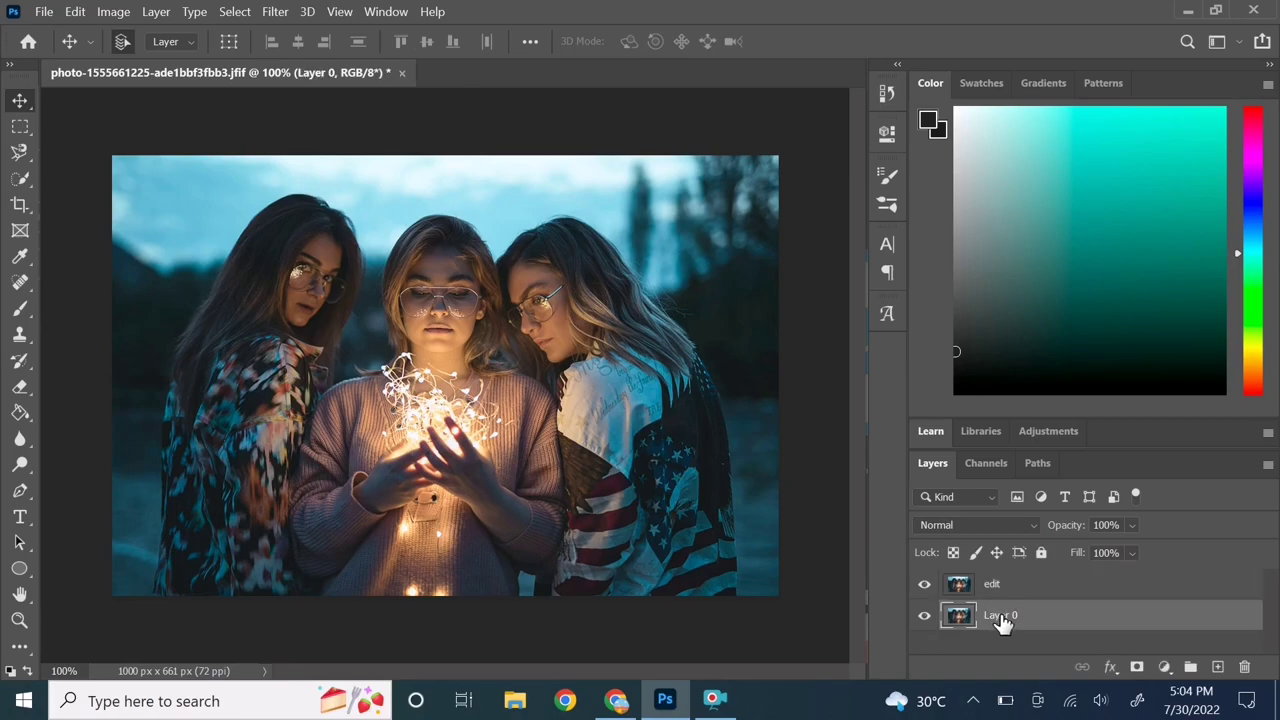
double_click(1001, 617)
text(inal)
click(1035, 647)
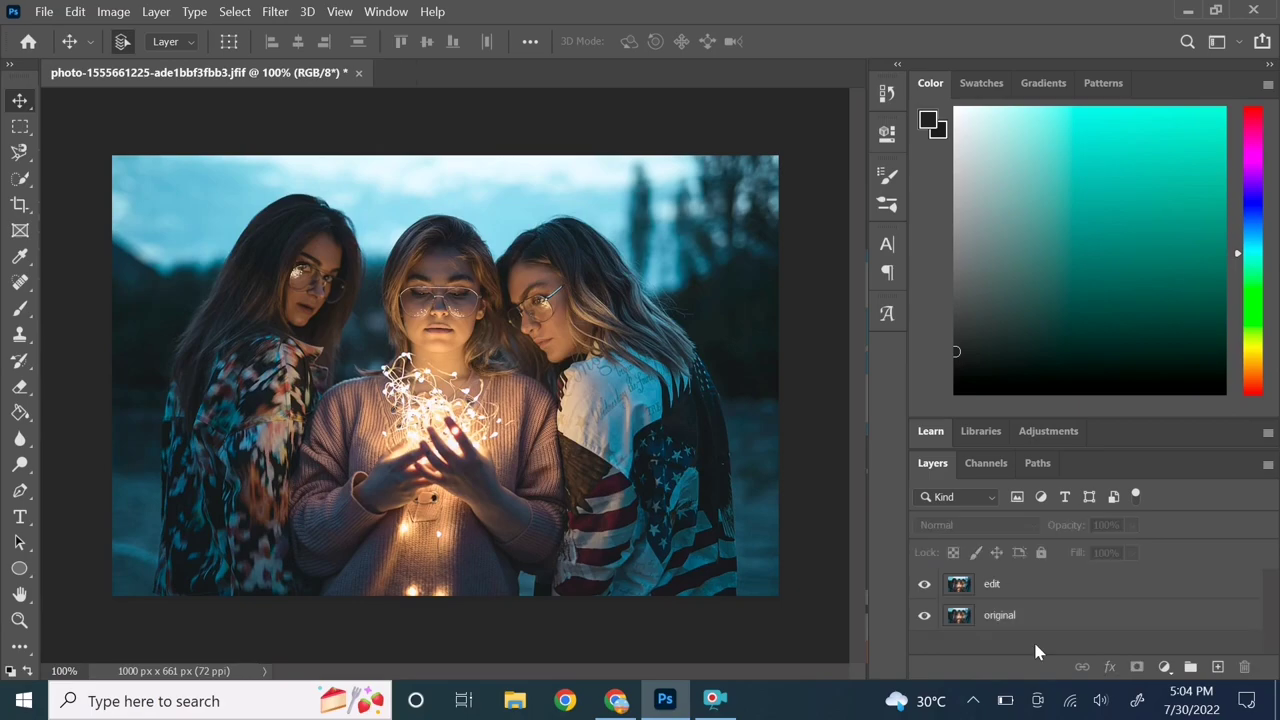
- Convert the 'edit' layer to a smart object
click(991, 588)
right_click(991, 588)
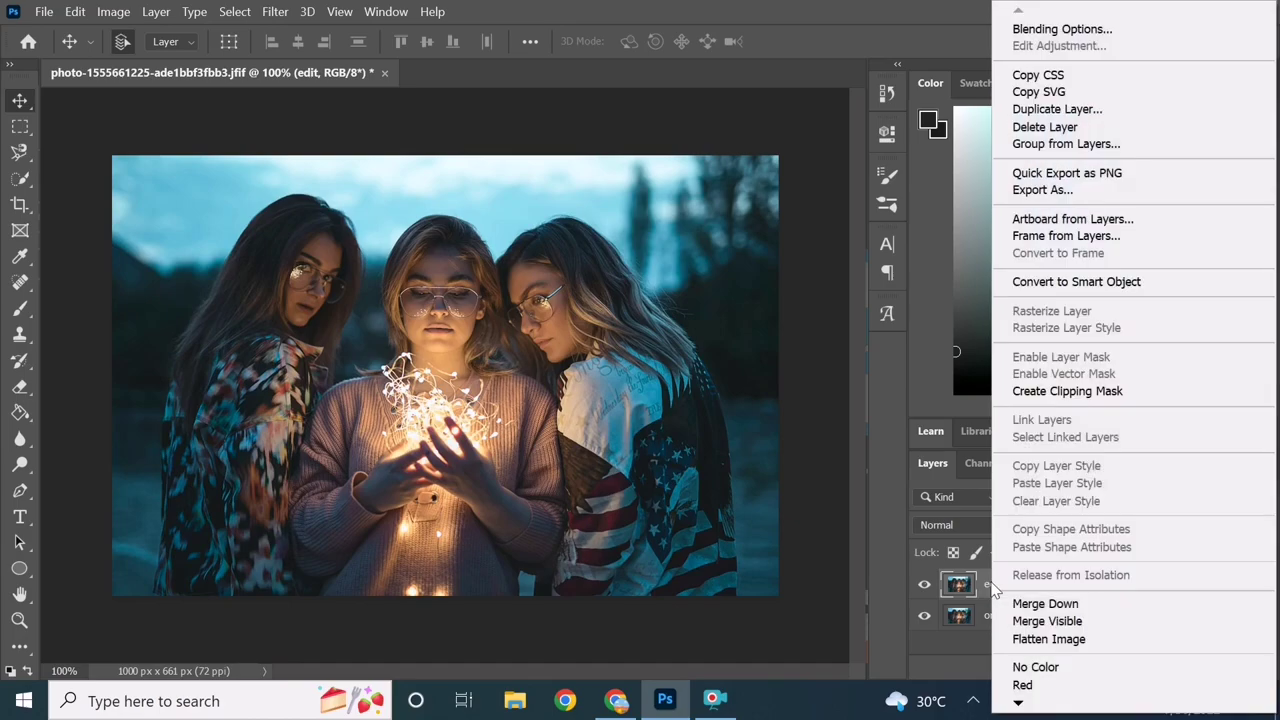
click(1114, 283)
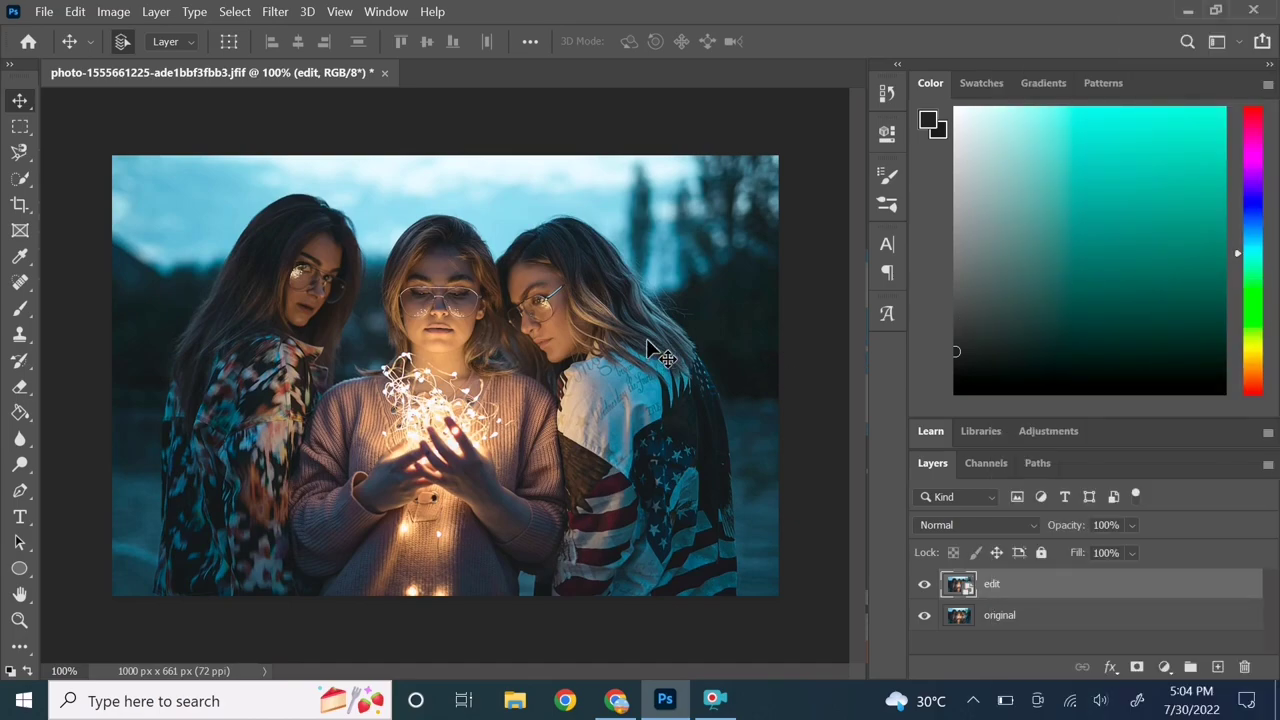
click(276, 12)
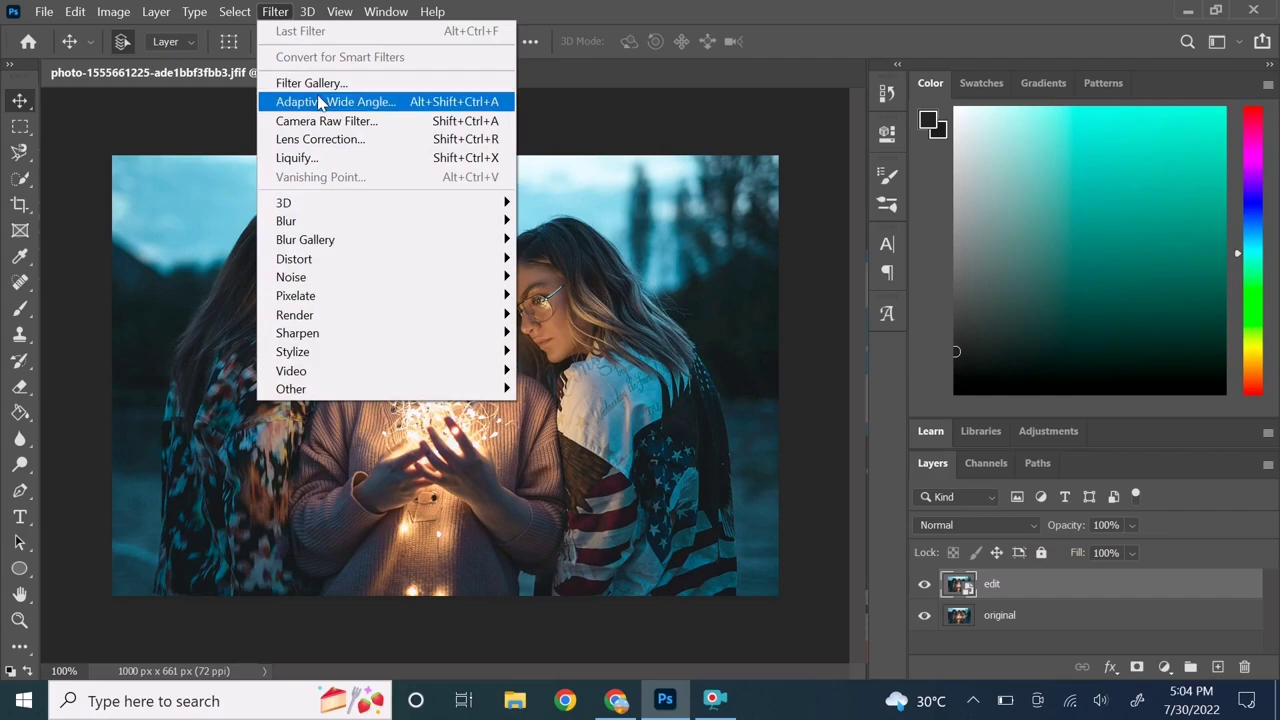
- In the Camera Raw Filter's Basic panel, set Exposure +0.65 and Contrast +10
click(296, 125)
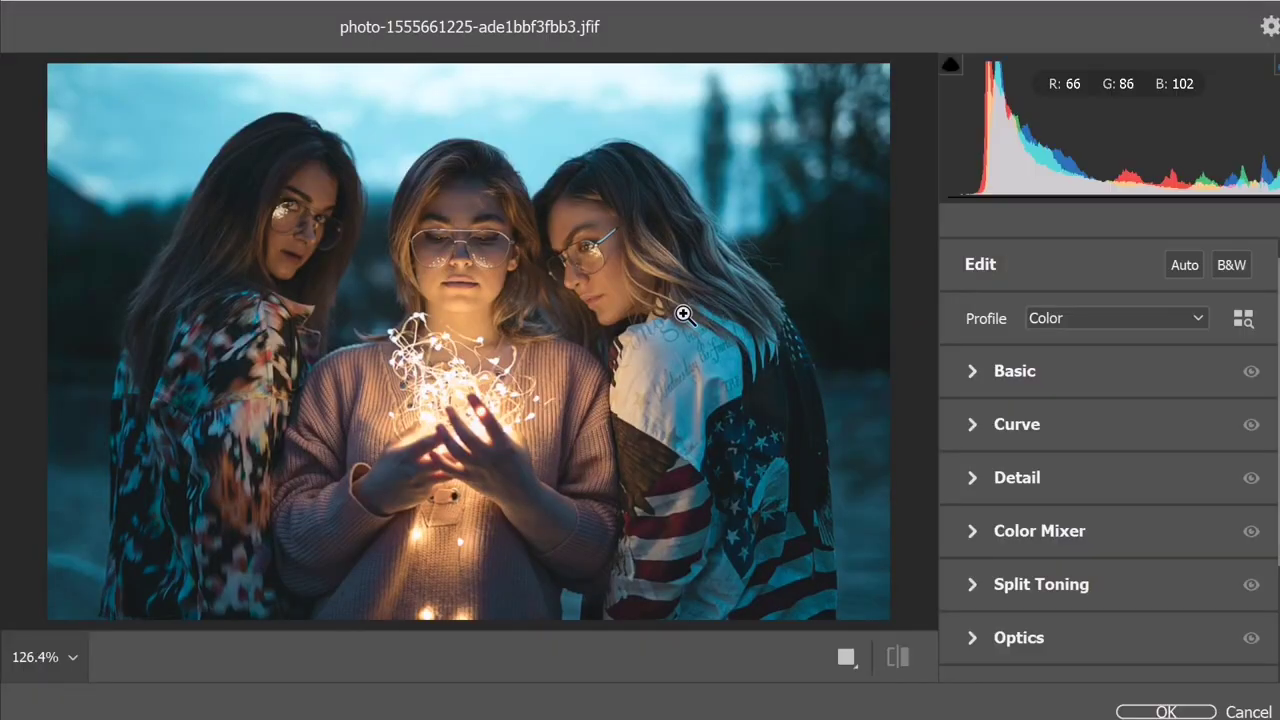
scroll(1166, 408, down, 3)
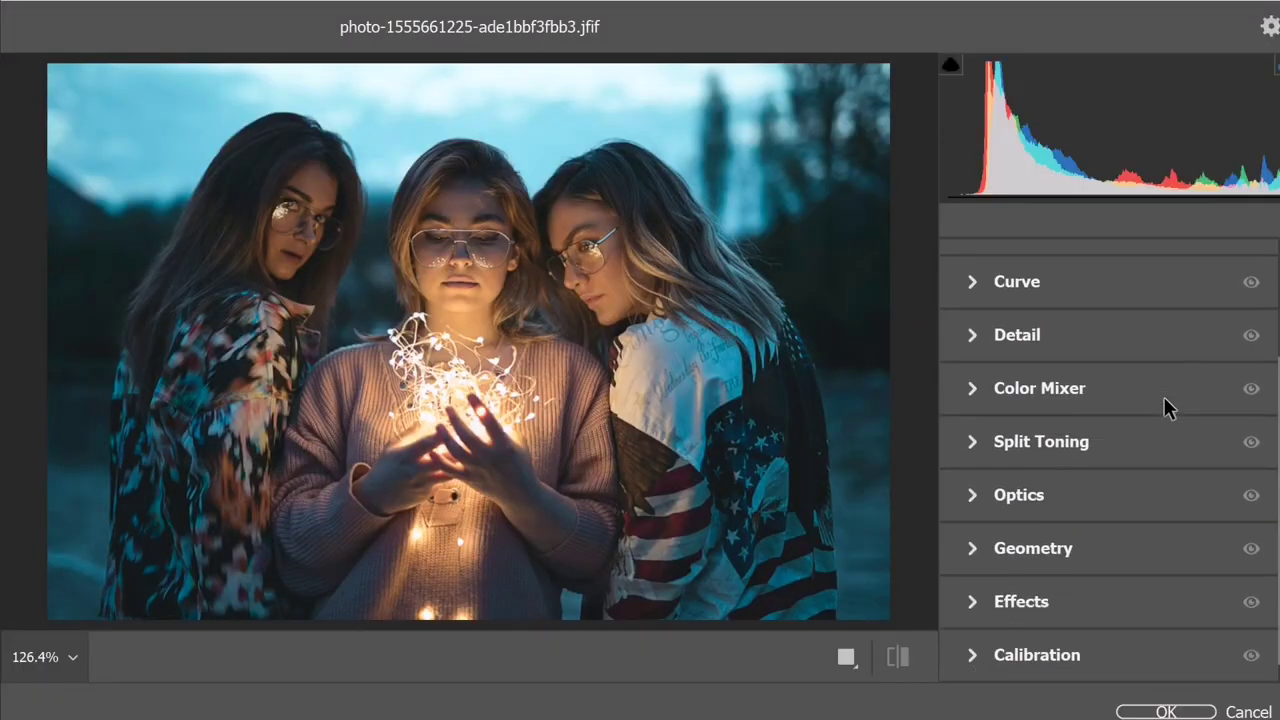
scroll(1166, 408, up, 3)
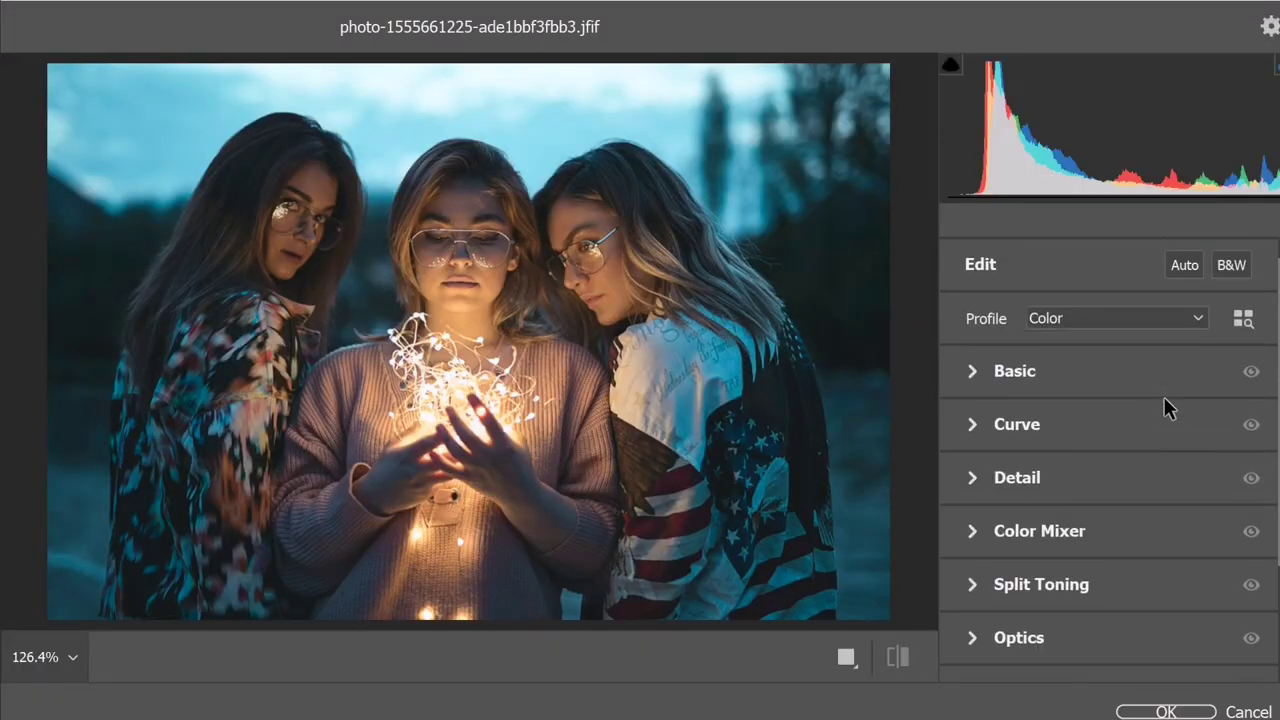
click(975, 372)
scroll(985, 380, down, 1)
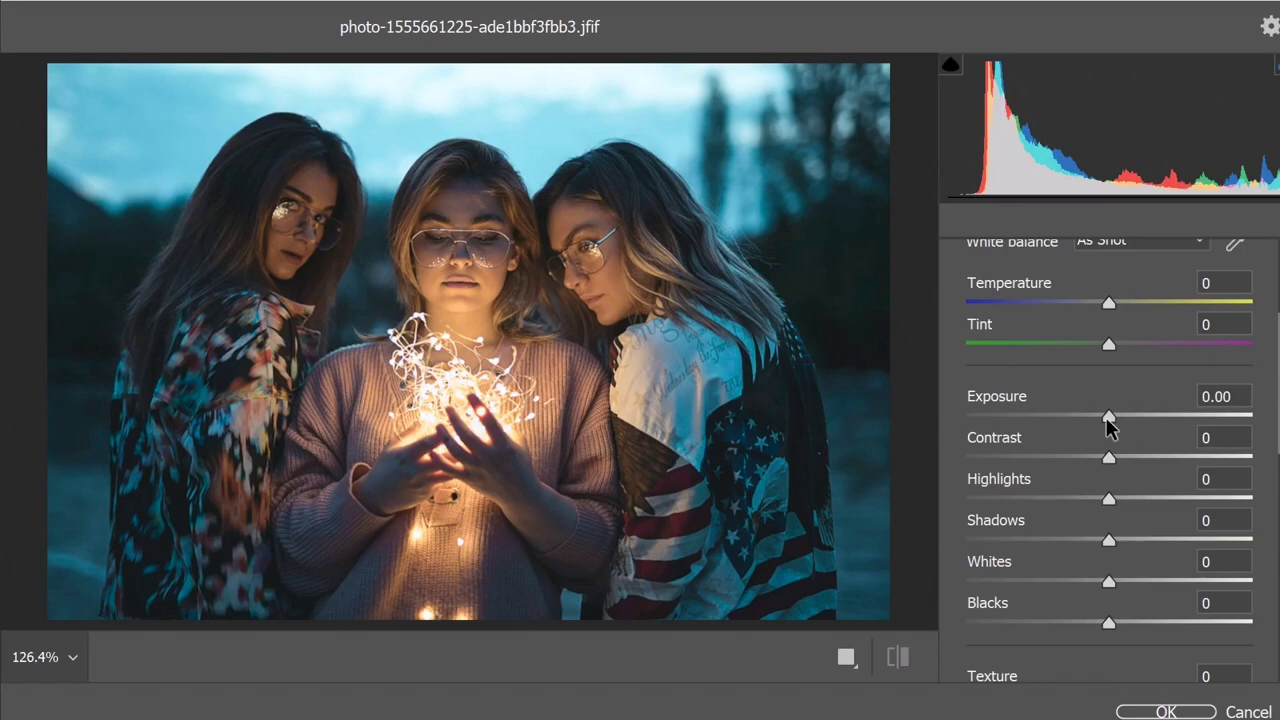
mouse_move(1115, 416)
mouse_down()
mouse_move(1139, 425)
mouse_move(1124, 424)
mouse_up()
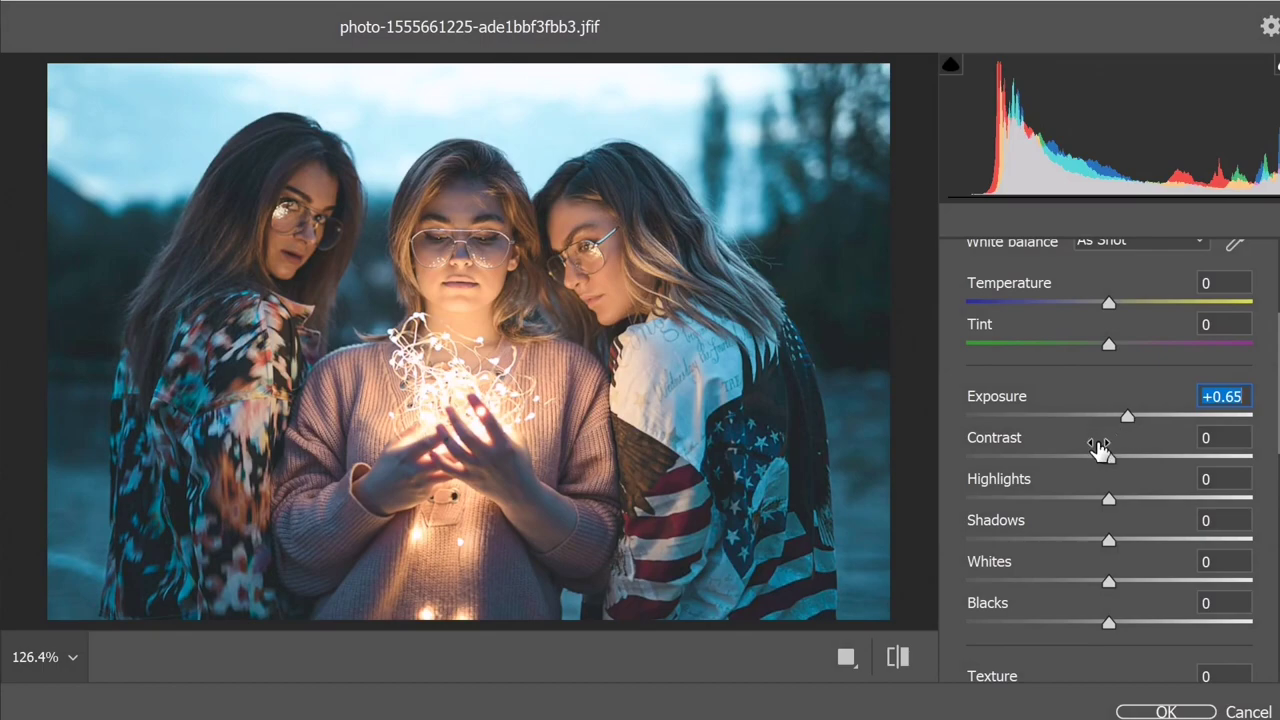
drag(1111, 457, 1126, 466)
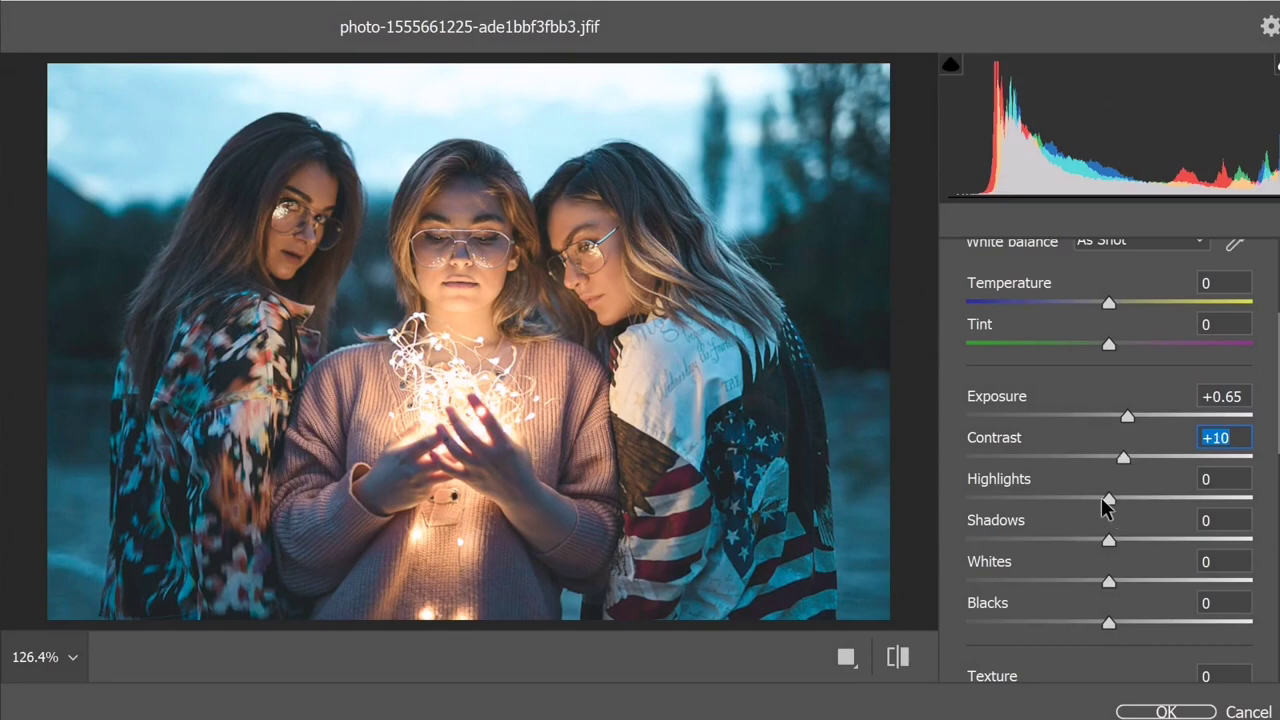
- Set Highlights -46, Shadows +62, Whites +18 and Blacks +12
drag(1103, 502, 1034, 499)
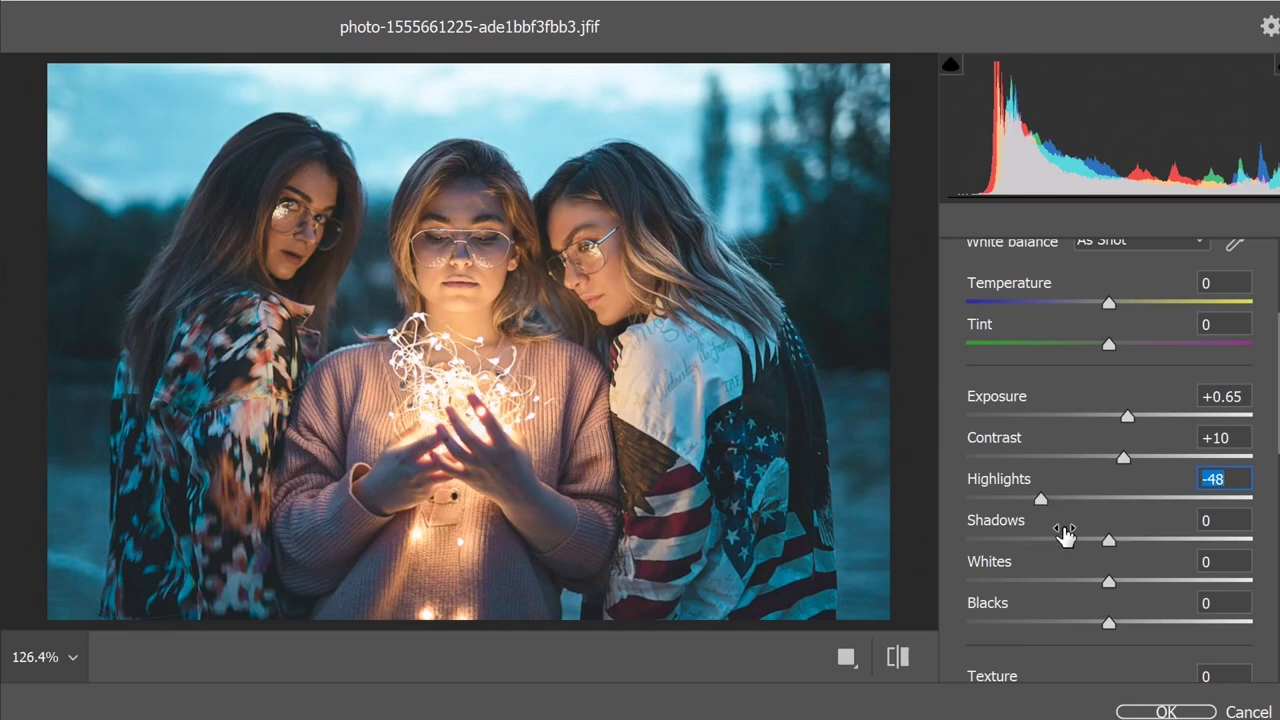
mouse_move(1045, 502)
mouse_down()
mouse_move(1078, 497)
mouse_move(1048, 495)
mouse_up()
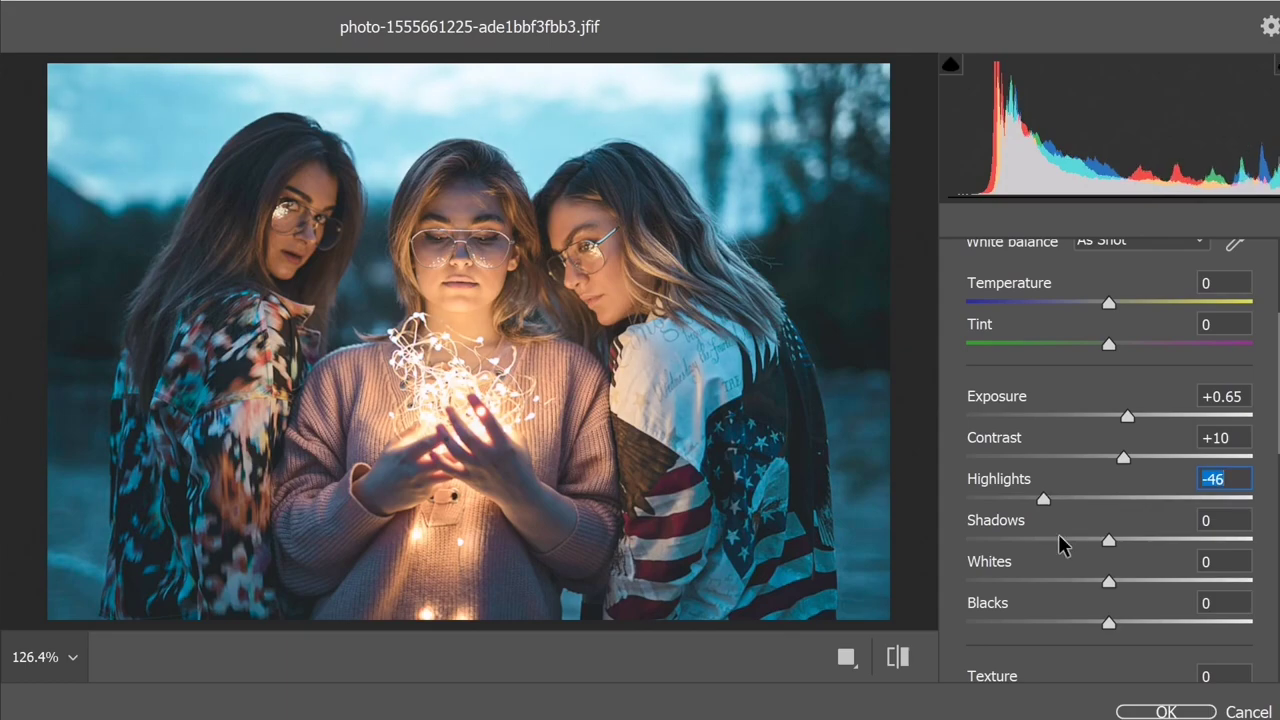
mouse_move(1086, 538)
mouse_down()
mouse_move(1161, 538)
mouse_move(1030, 542)
mouse_move(1196, 542)
mouse_up()
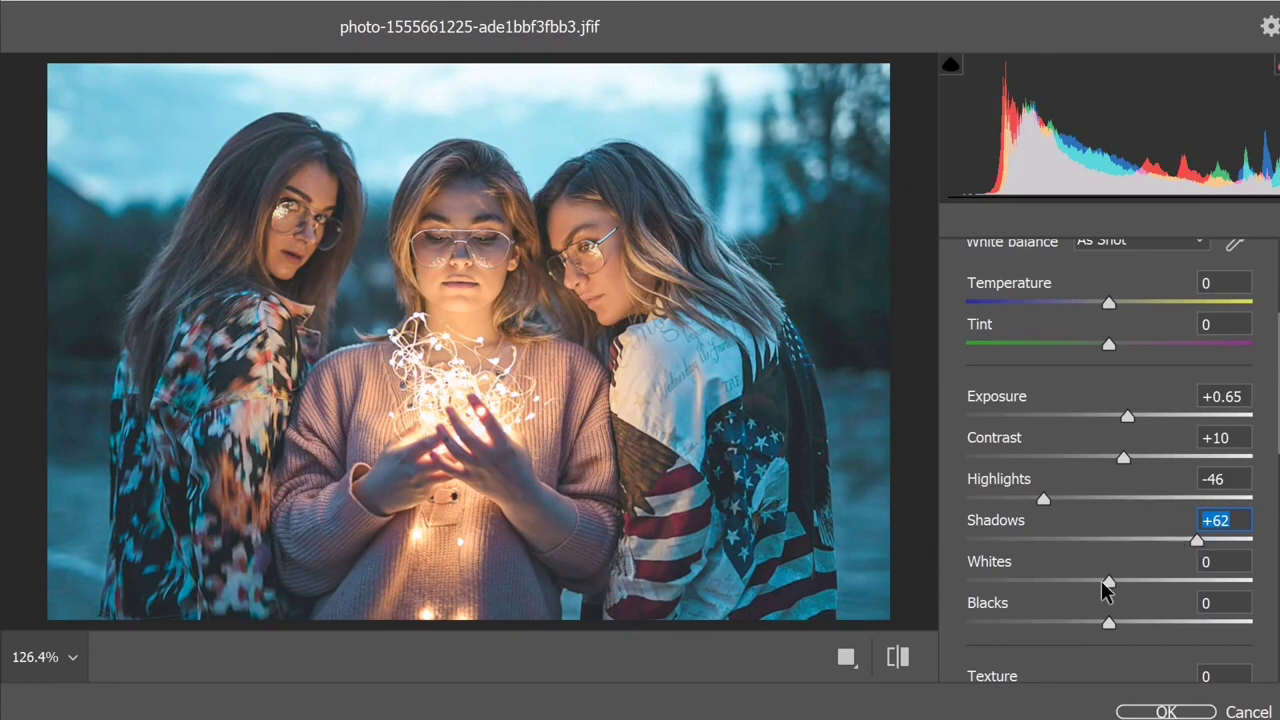
mouse_move(1105, 590)
mouse_down()
mouse_move(1146, 591)
mouse_move(1130, 596)
mouse_up()
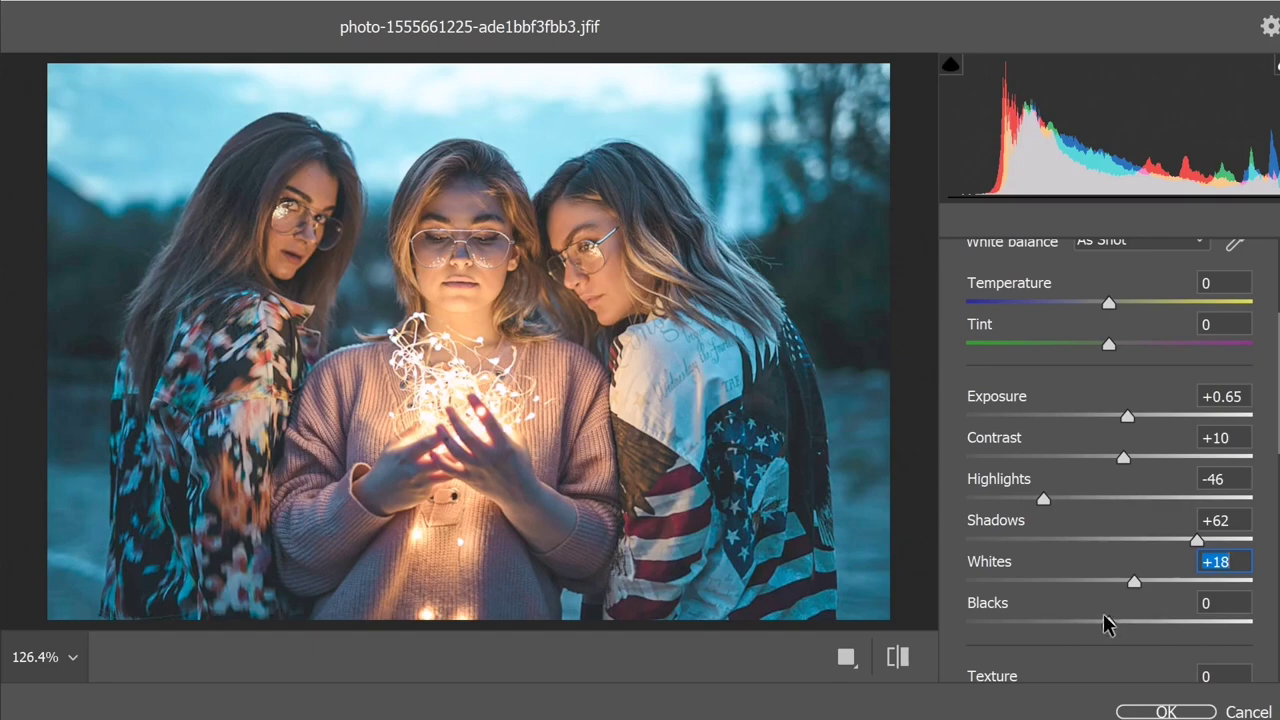
key(Tab)
drag(1106, 622, 1125, 627)
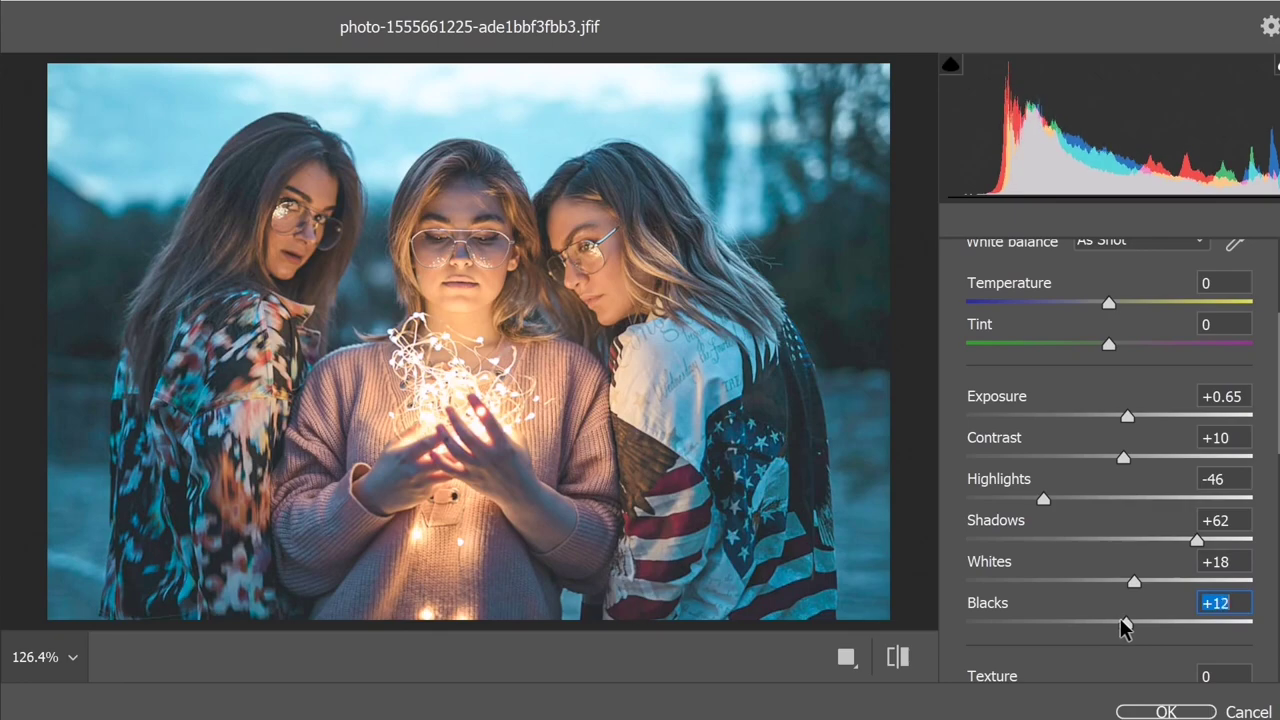
scroll(1034, 457, down, 2)
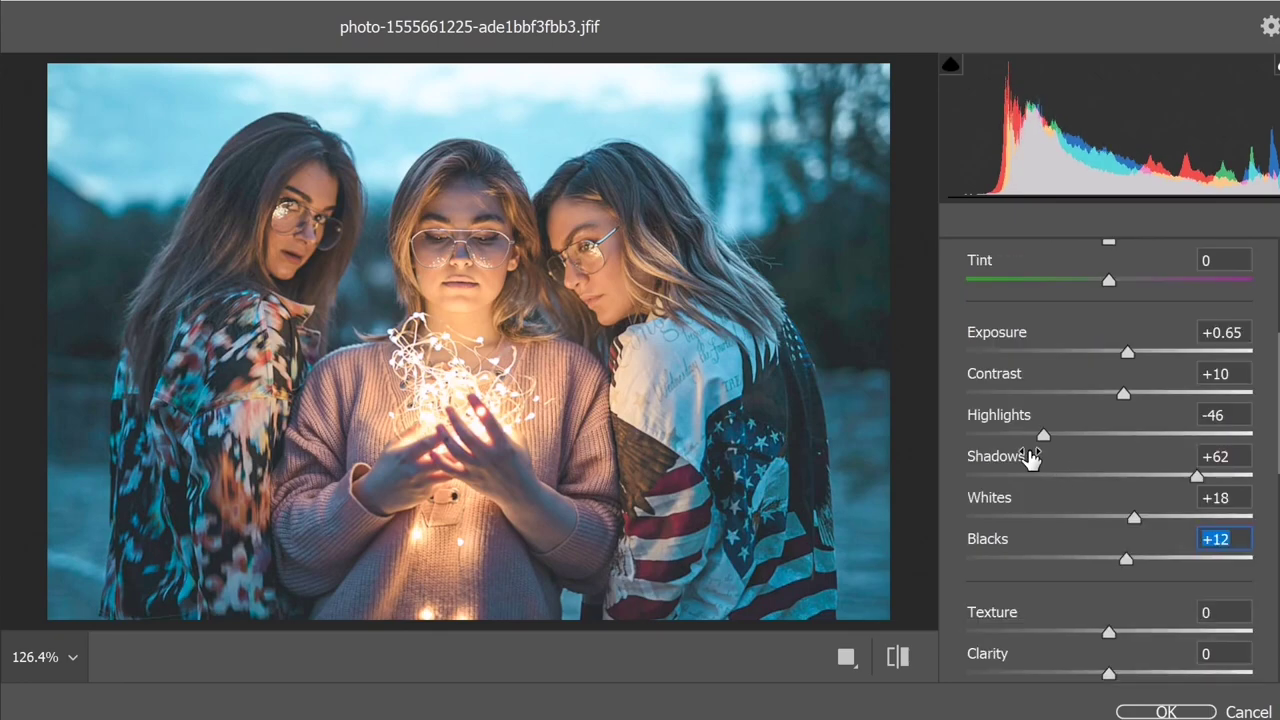
scroll(1030, 457, down, 2)
scroll(1030, 457, down, 2)
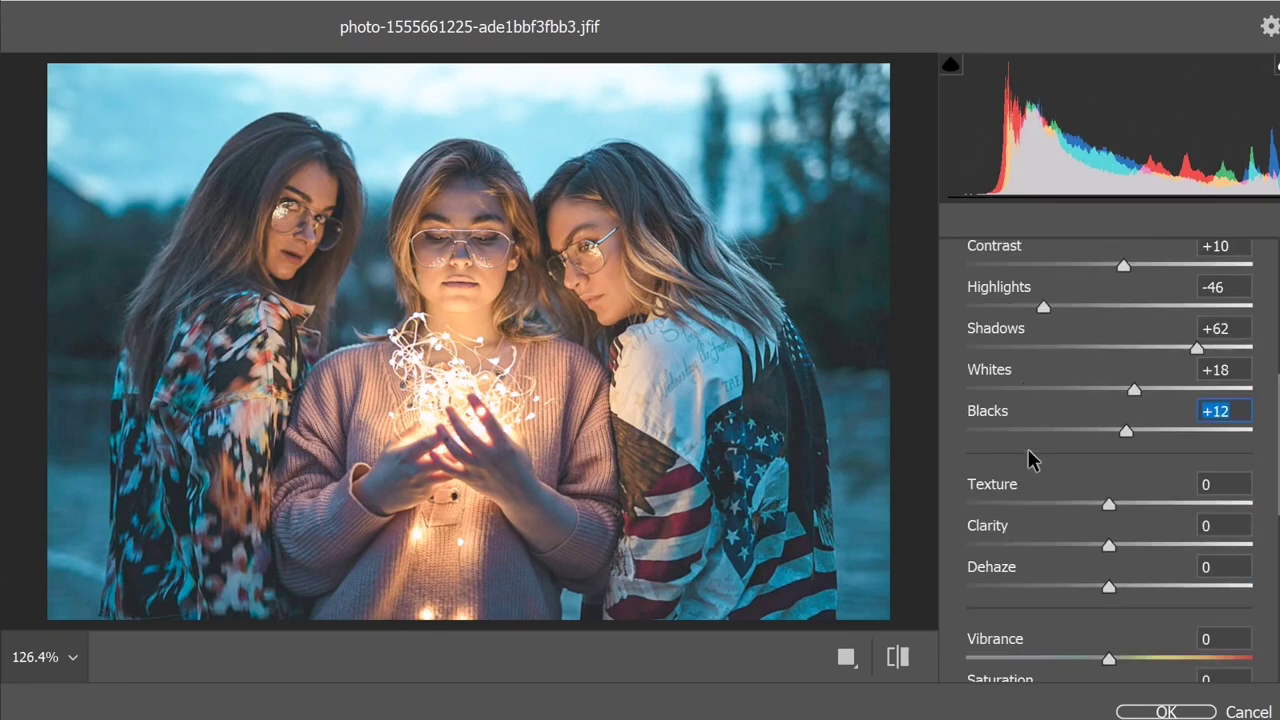
scroll(1030, 457, up, 5)
scroll(1032, 455, up, 2)
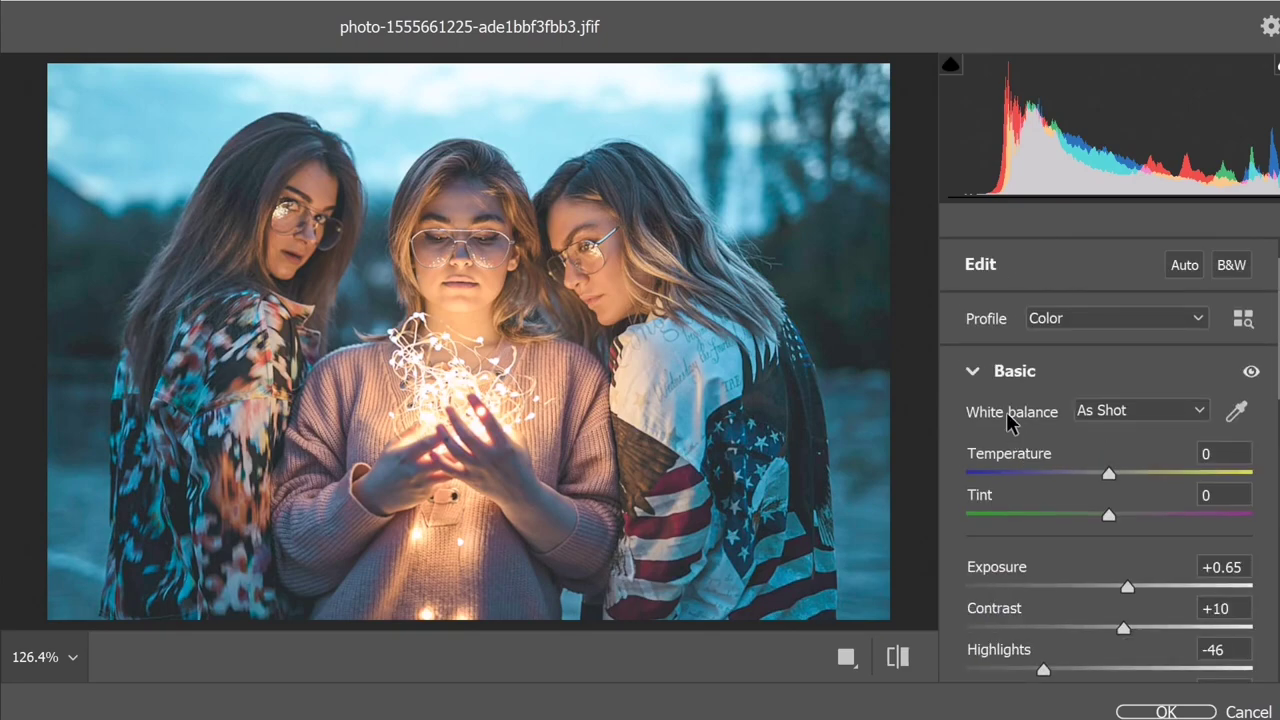
click(973, 379)
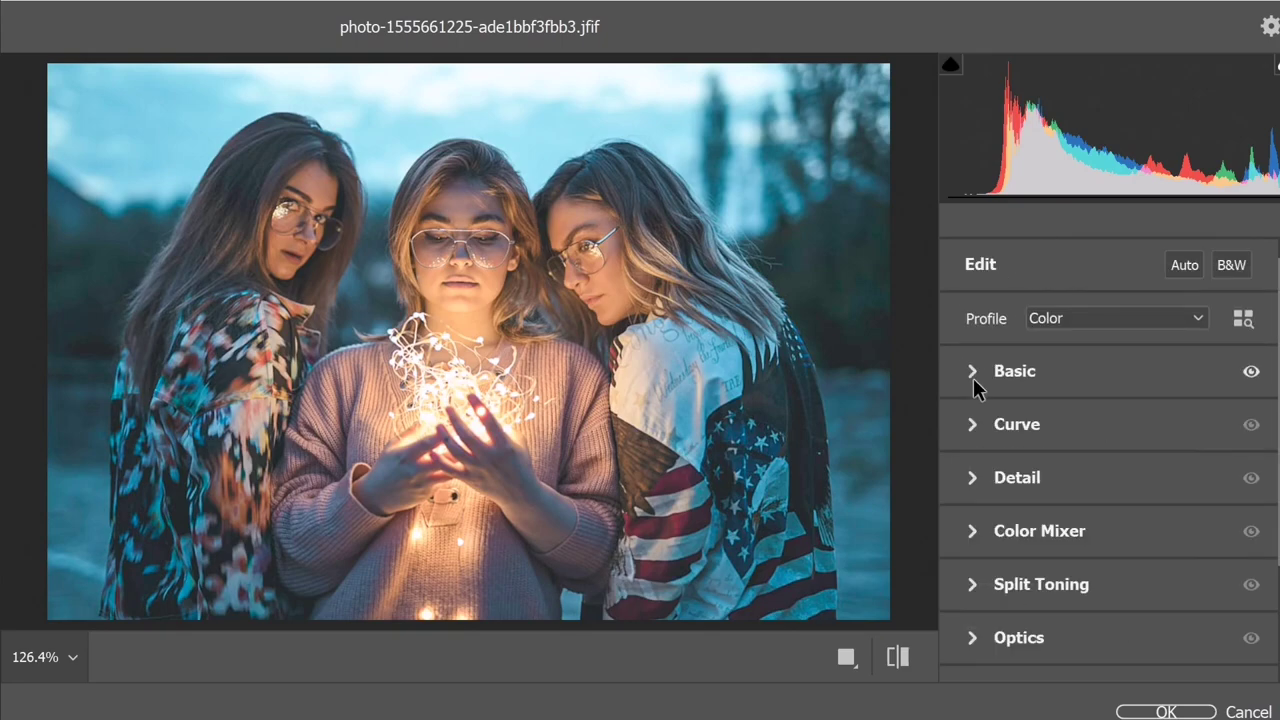
click(972, 424)
scroll(978, 420, down, 2)
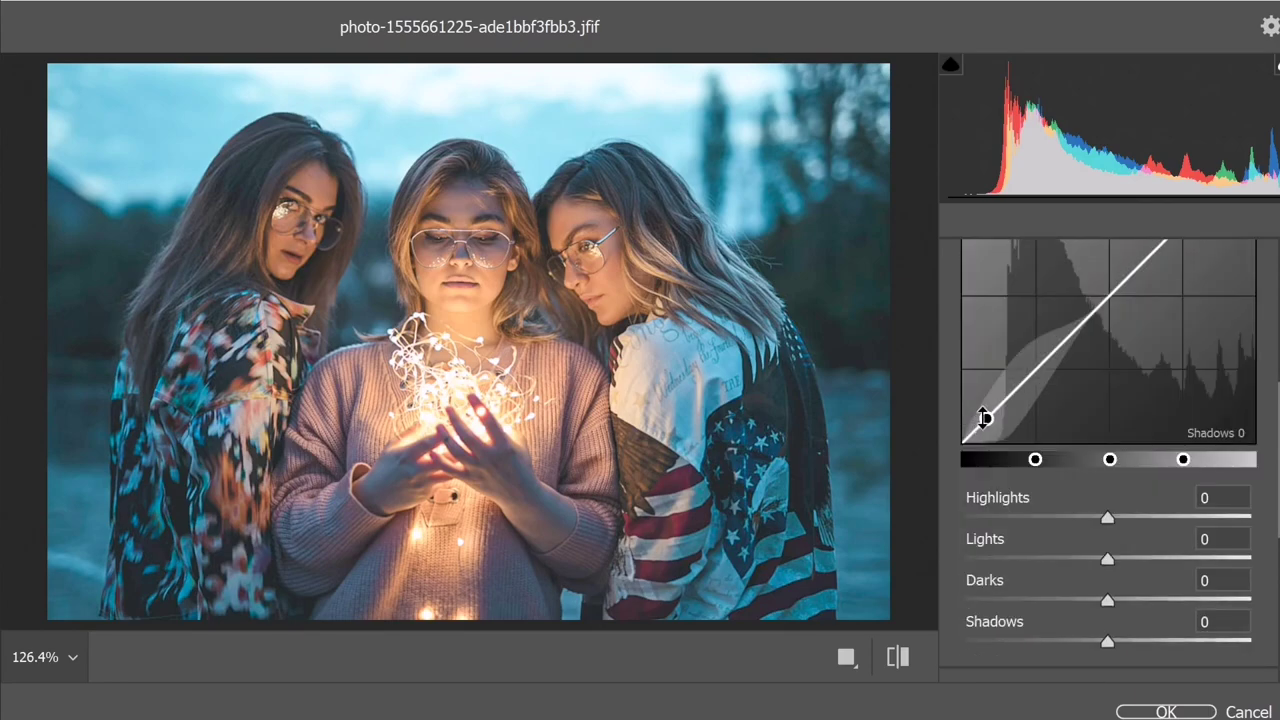
scroll(992, 418, down, 1)
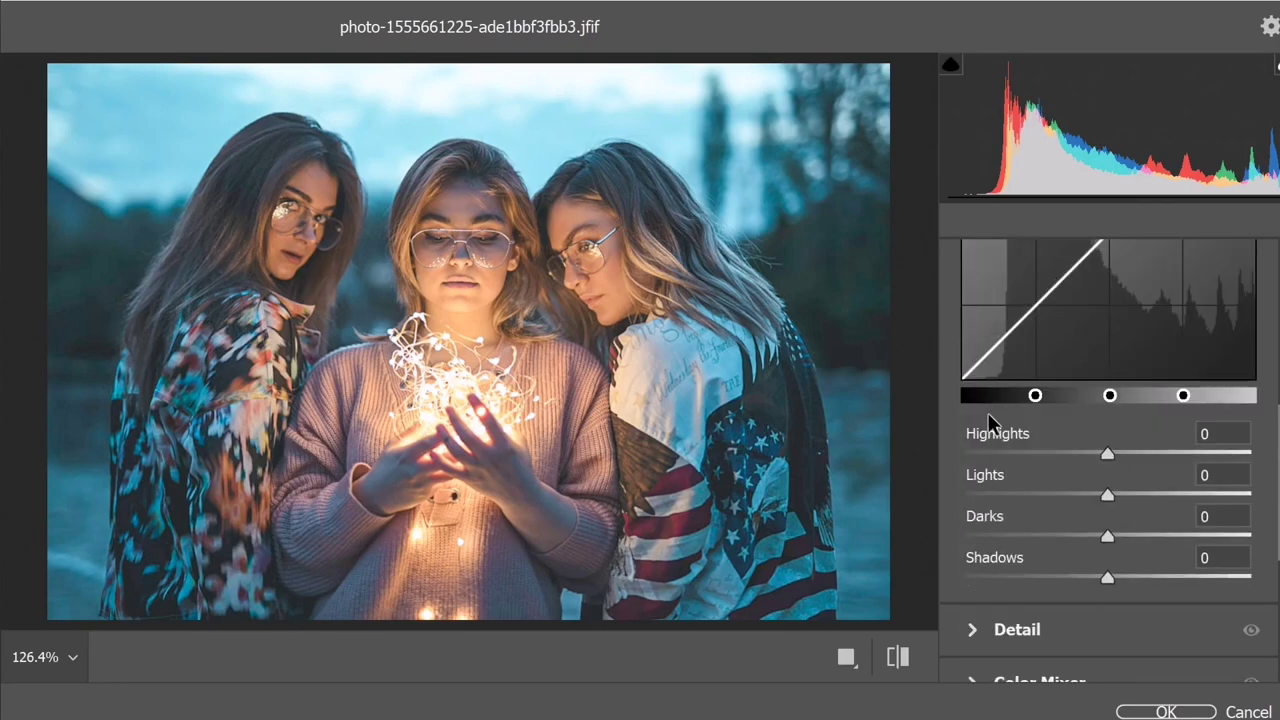
scroll(990, 423, up, 1)
scroll(988, 415, up, 4)
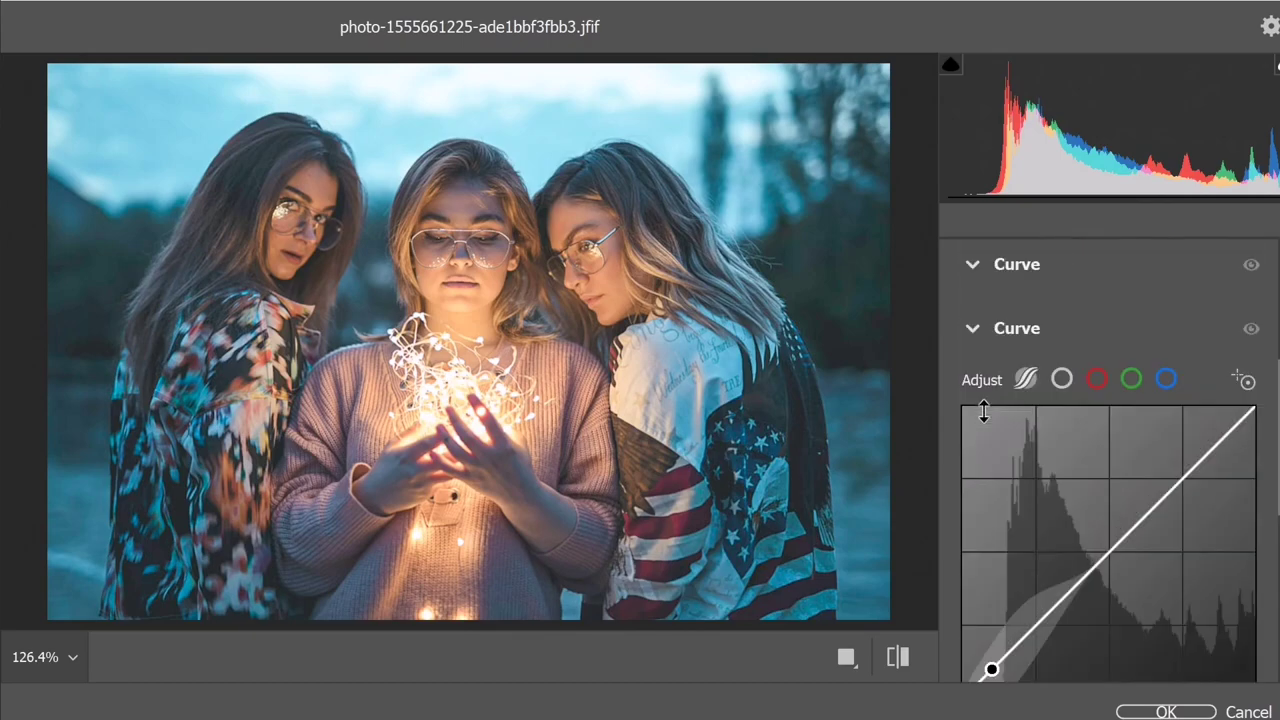
click(975, 328)
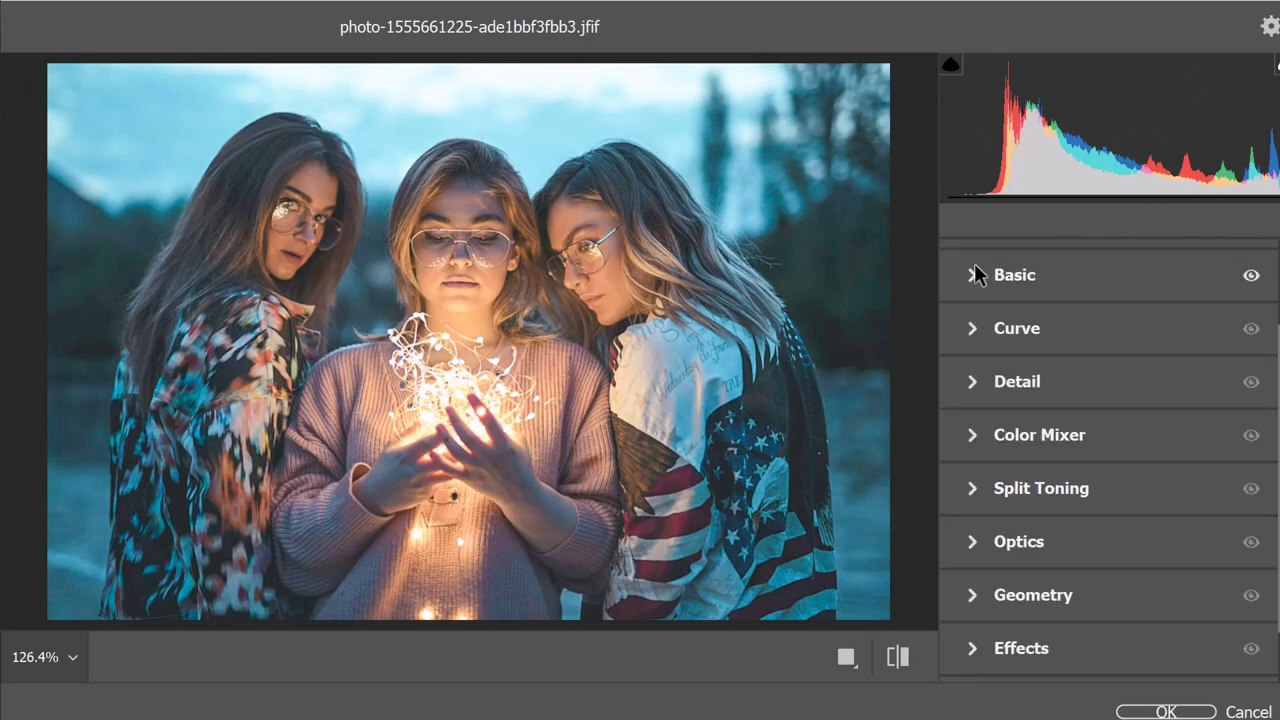
click(973, 274)
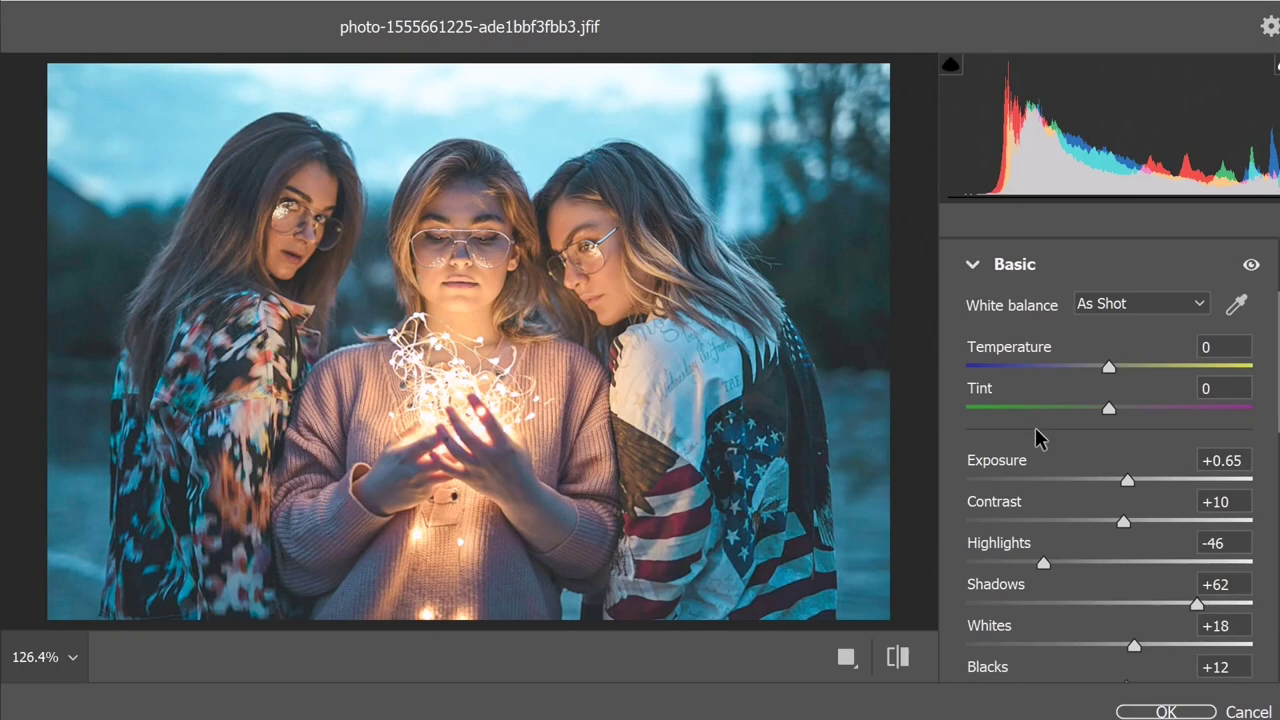
scroll(1040, 435, down, 2)
scroll(1100, 425, up, 1)
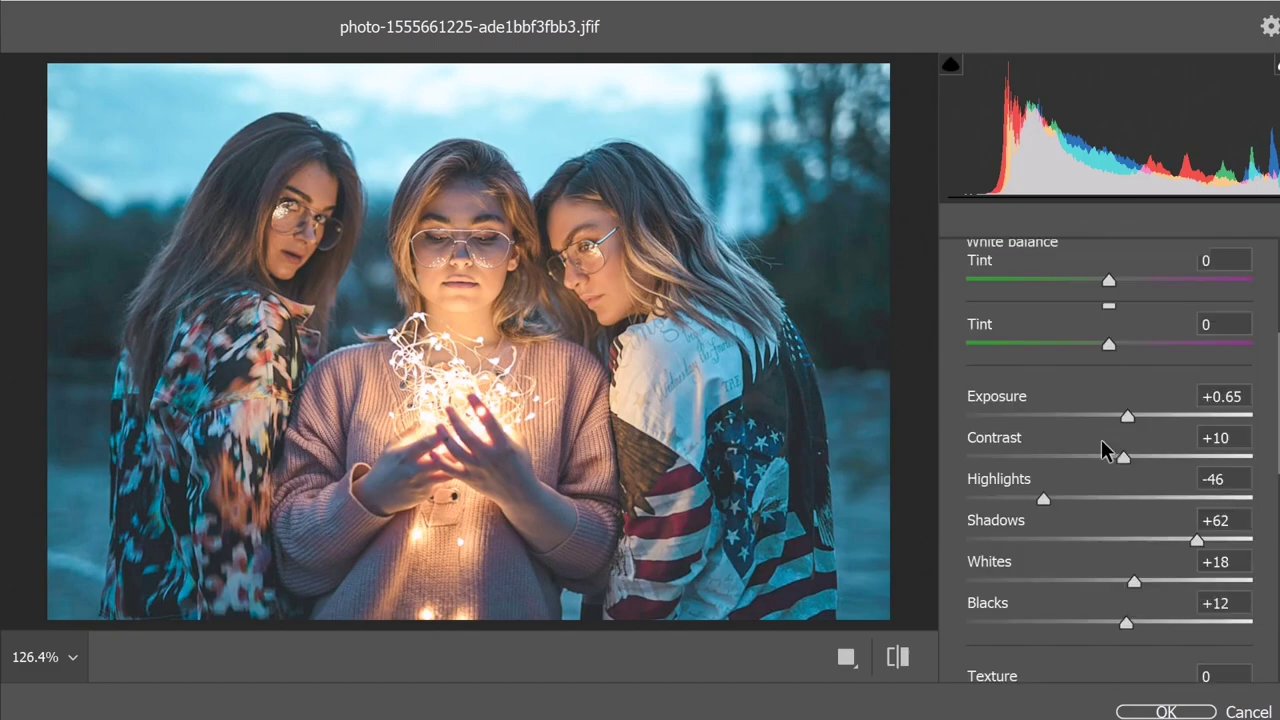
scroll(1104, 440, up, 2)
scroll(1103, 510, down, 1)
scroll(1103, 510, down, 2)
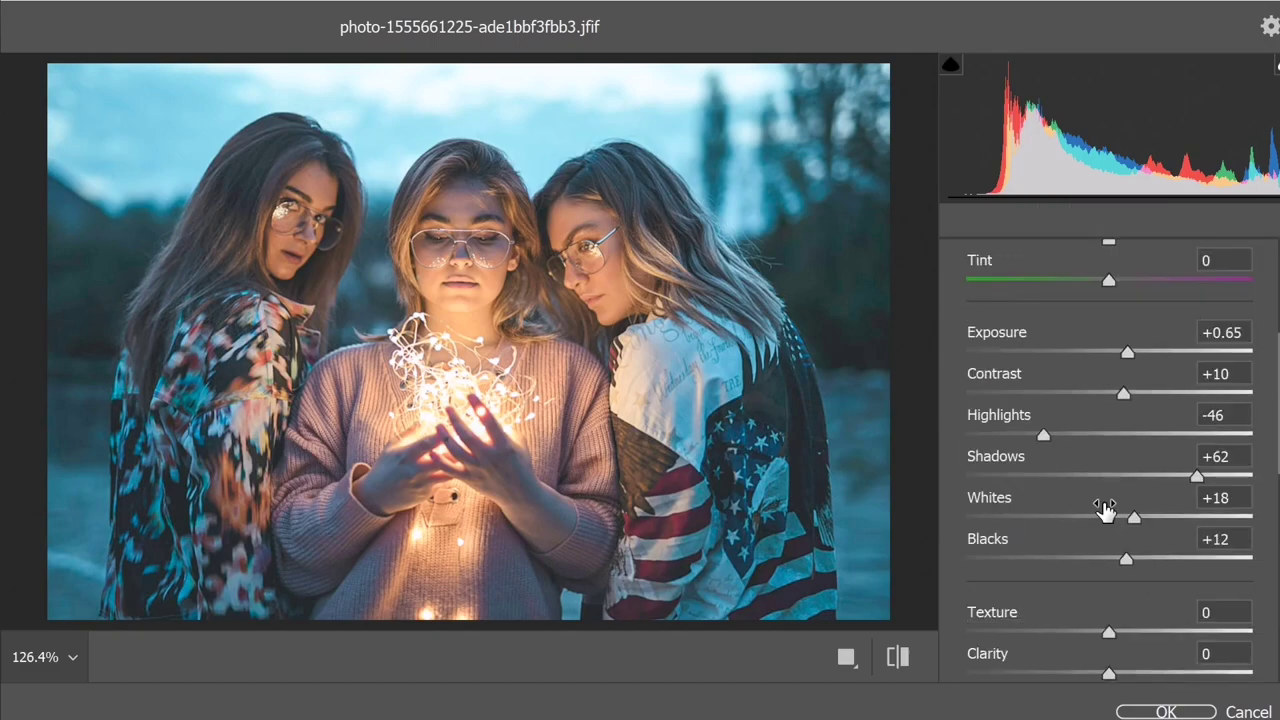
scroll(1103, 512, down, 3)
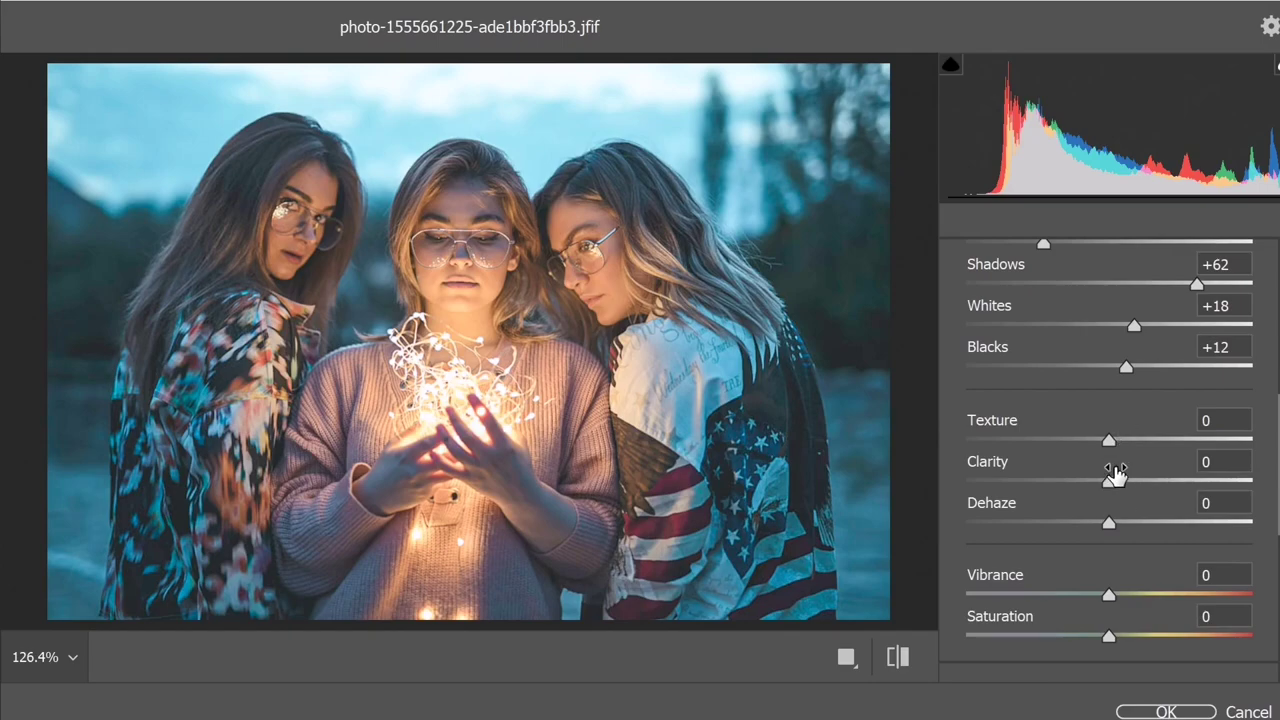
scroll(1115, 472, down, 1)
scroll(1114, 468, down, 1)
scroll(1113, 464, up, 1)
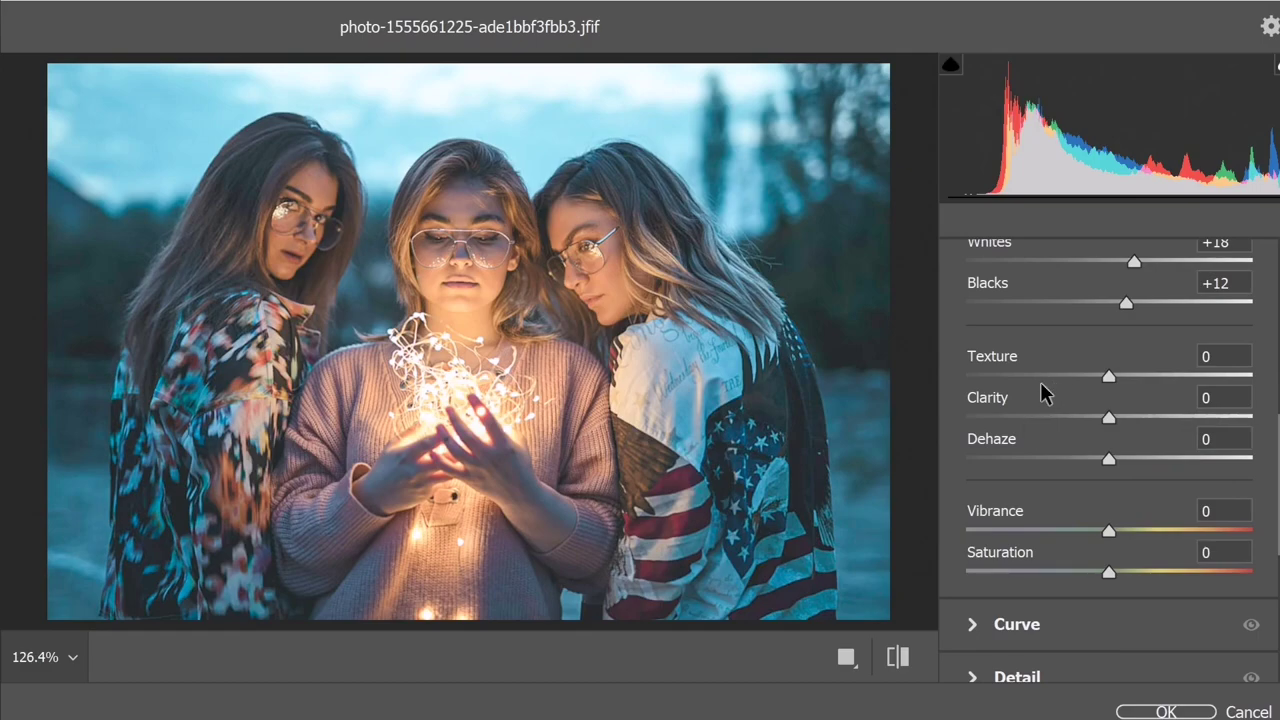
scroll(1040, 395, down, 1)
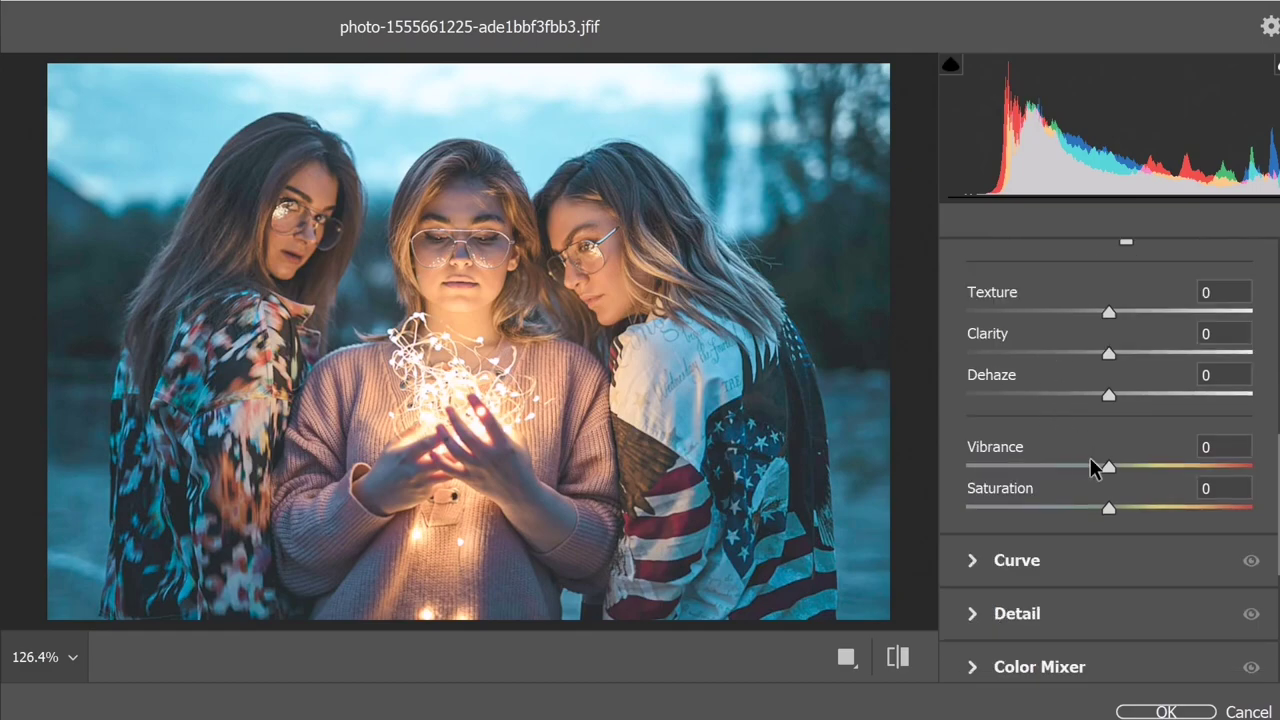
- Raise Vibrance to +33 and lower Saturation to -16
drag(1109, 466, 1142, 468)
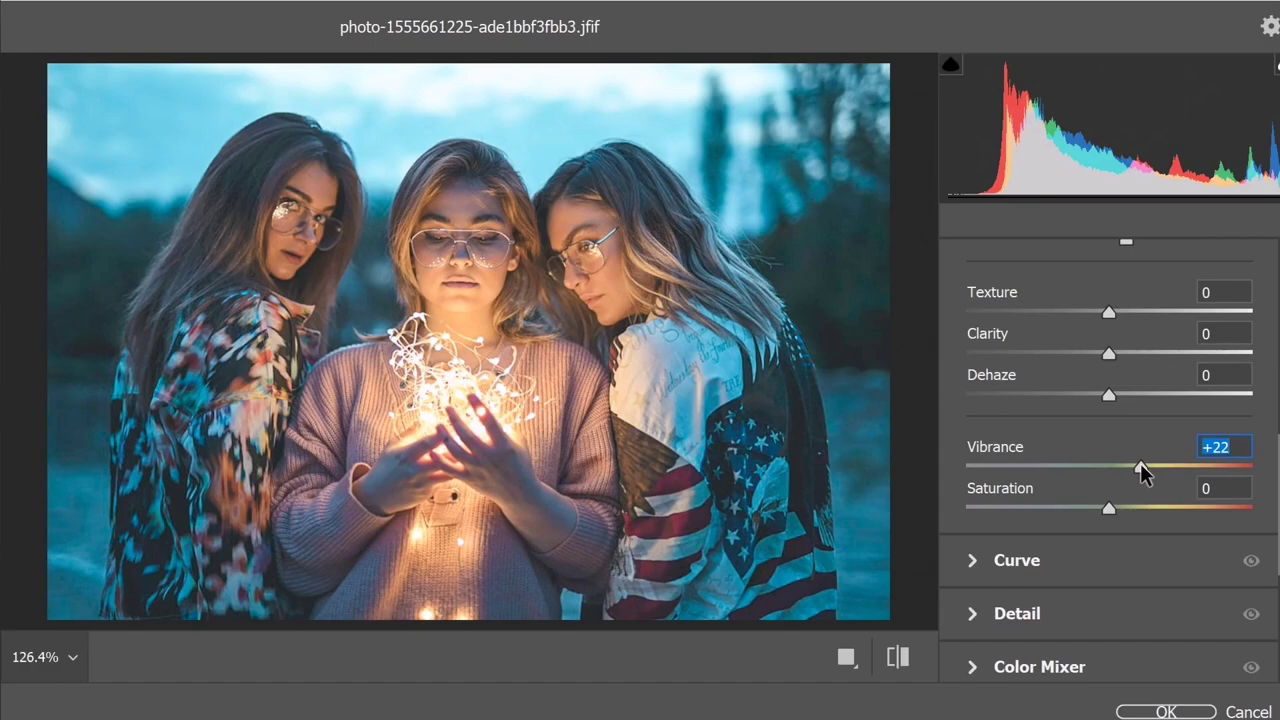
drag(1140, 465, 1155, 468)
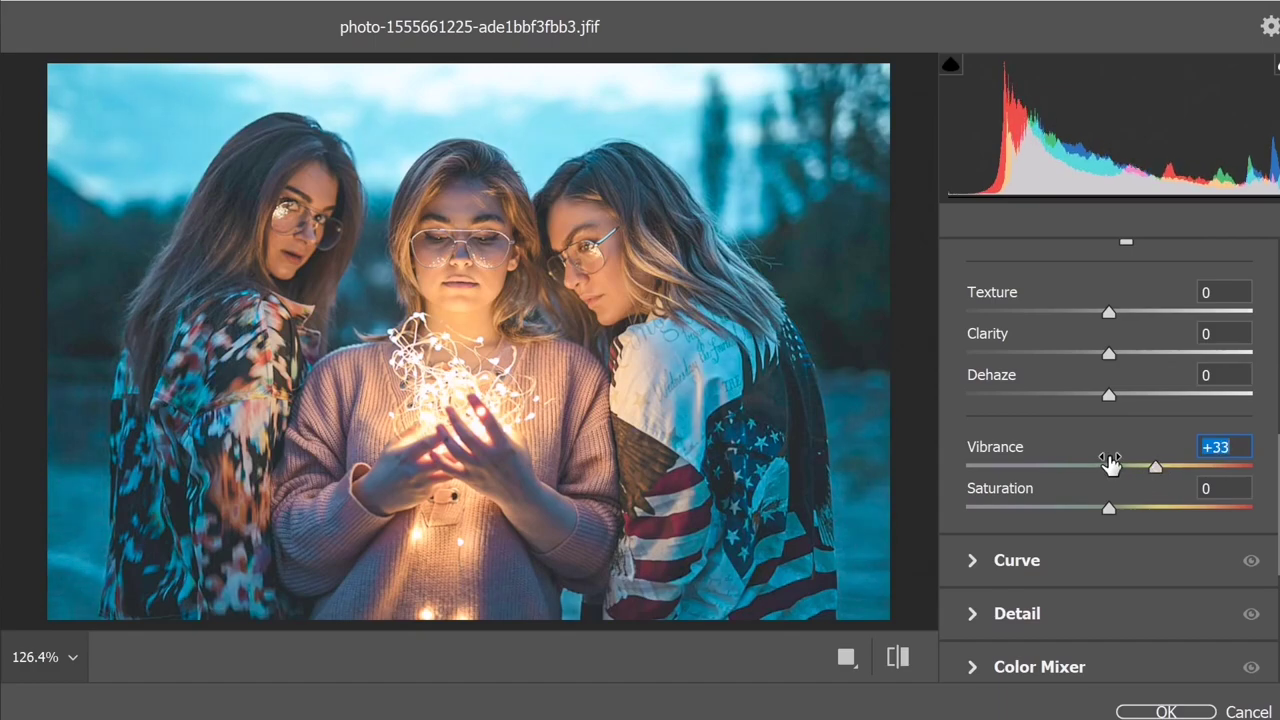
mouse_move(1110, 508)
mouse_down()
mouse_move(1034, 510)
mouse_move(1175, 510)
mouse_move(1233, 525)
mouse_move(1064, 524)
mouse_move(1091, 528)
mouse_up()
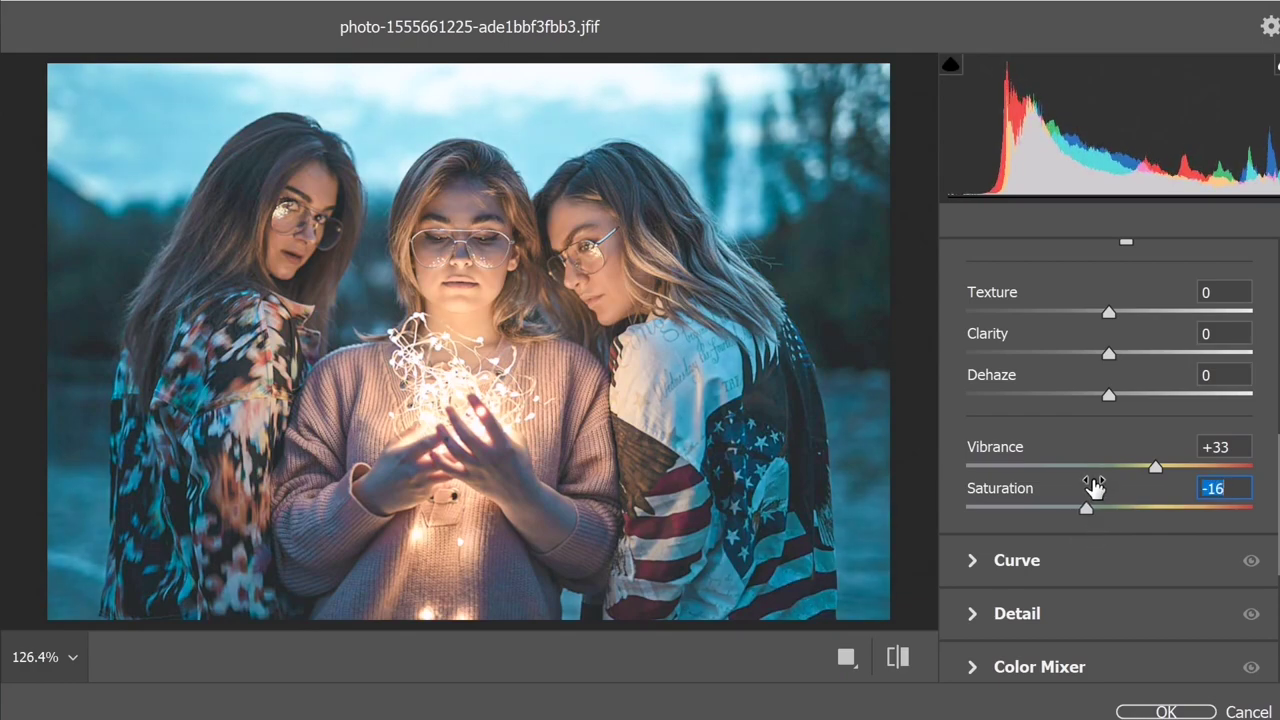
- Cool the white balance to Temperature -52 and Tint -24
scroll(1076, 450, down, 1)
scroll(1223, 484, down, 1)
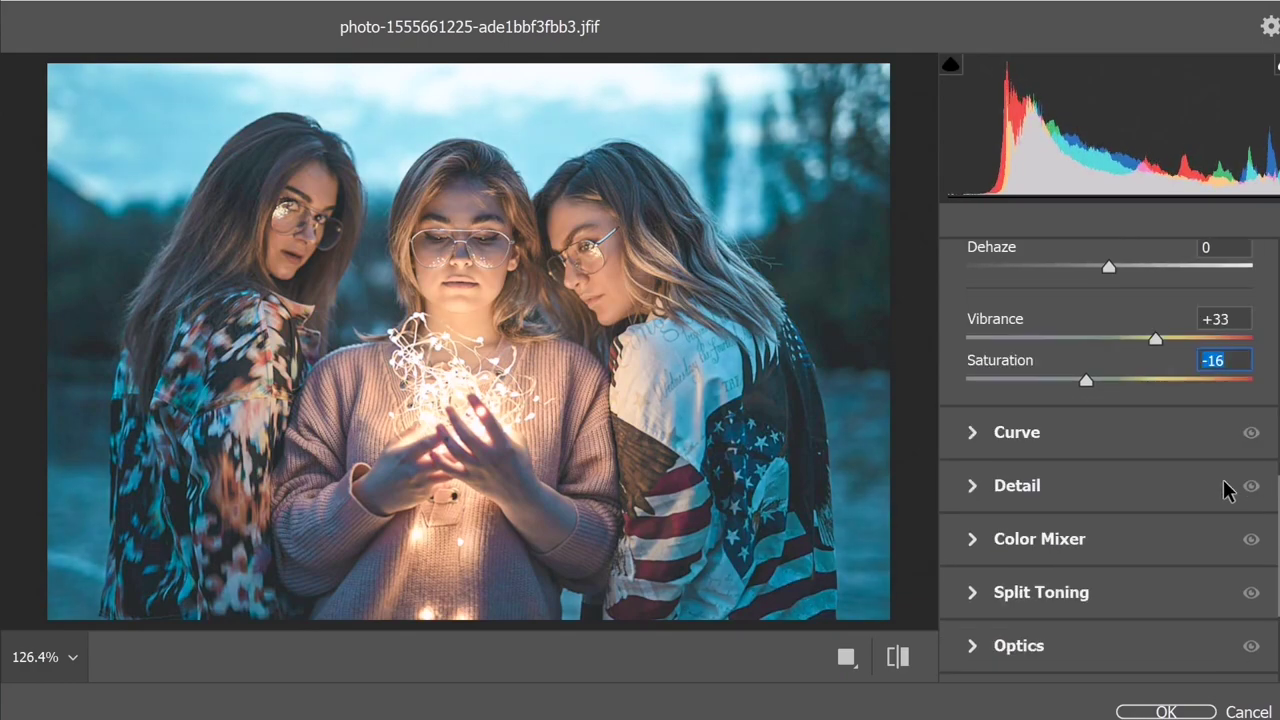
scroll(1128, 494, up, 2)
scroll(1128, 490, up, 1)
scroll(1128, 490, up, 2)
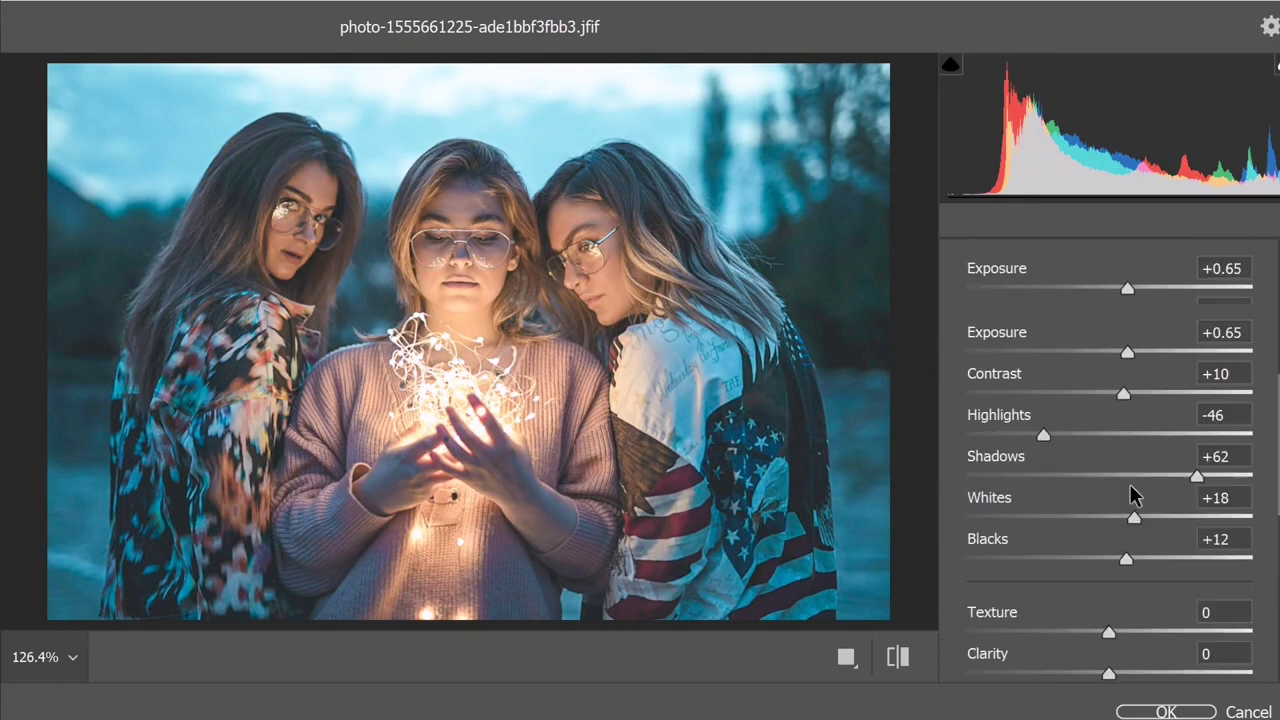
scroll(1128, 490, up, 1)
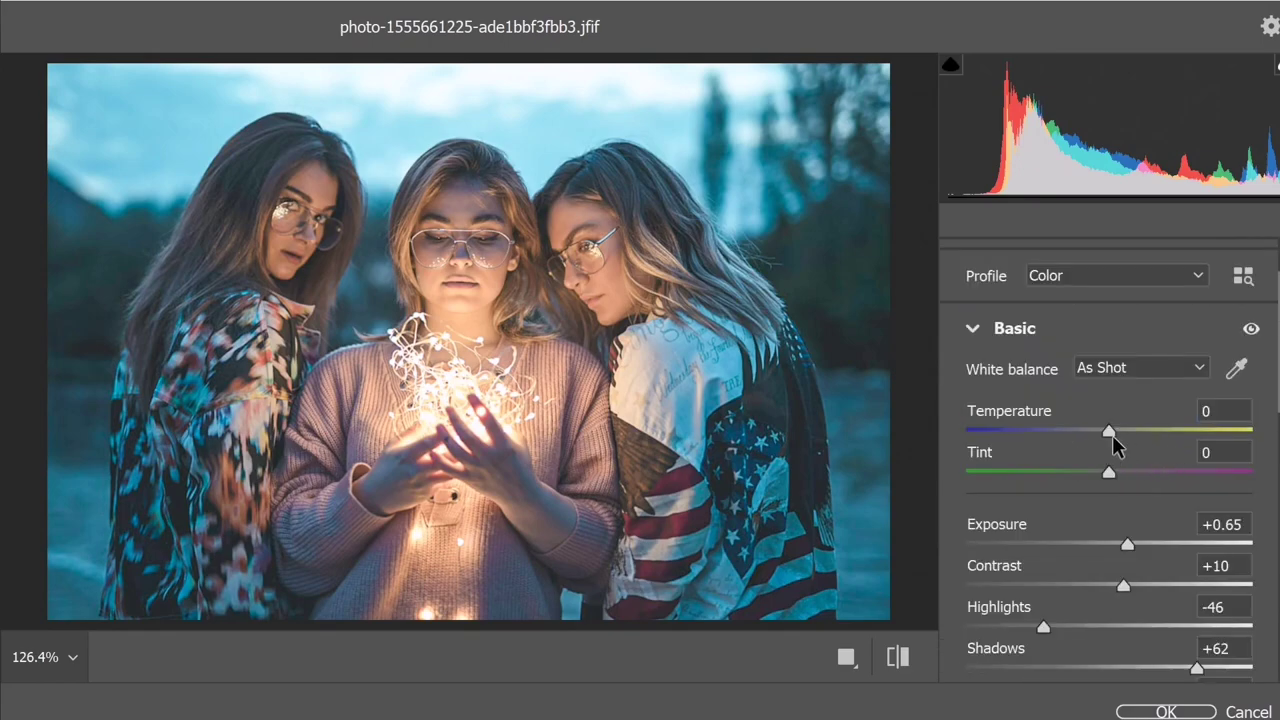
mouse_move(1112, 435)
mouse_down()
mouse_move(1189, 434)
mouse_move(1031, 438)
mouse_move(1060, 440)
mouse_up()
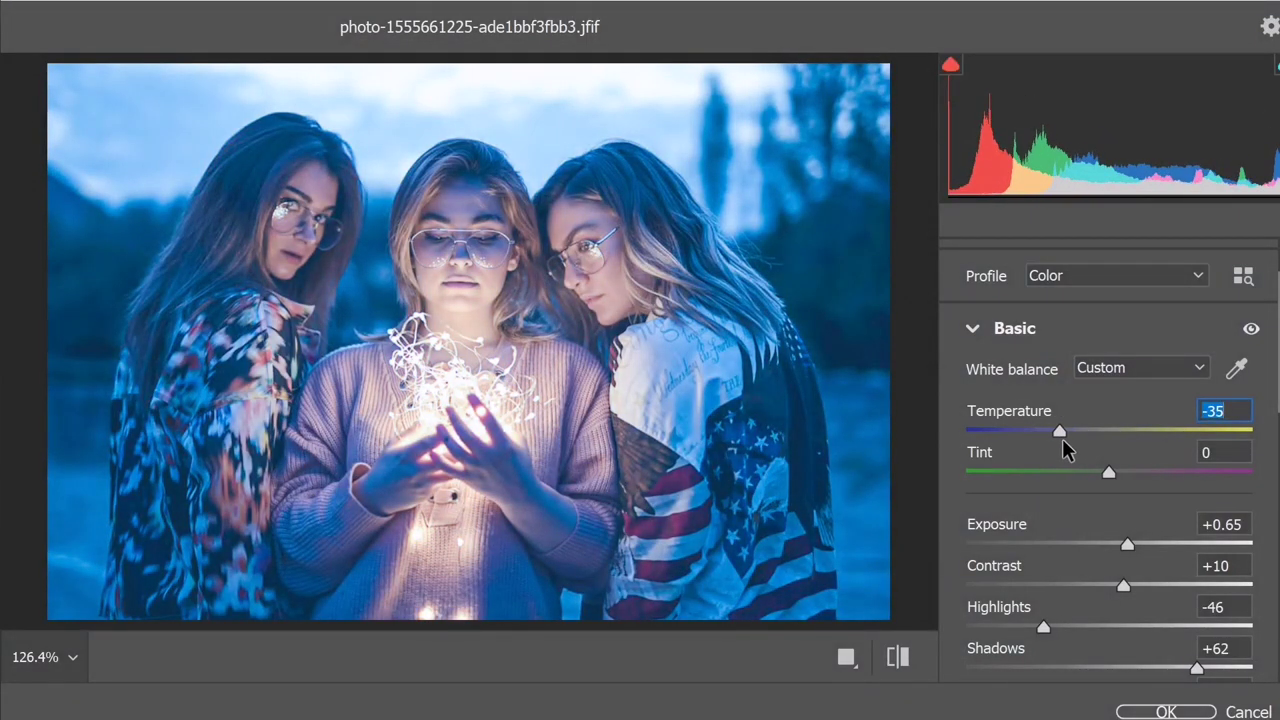
key(Down)
drag(1062, 441, 1037, 440)
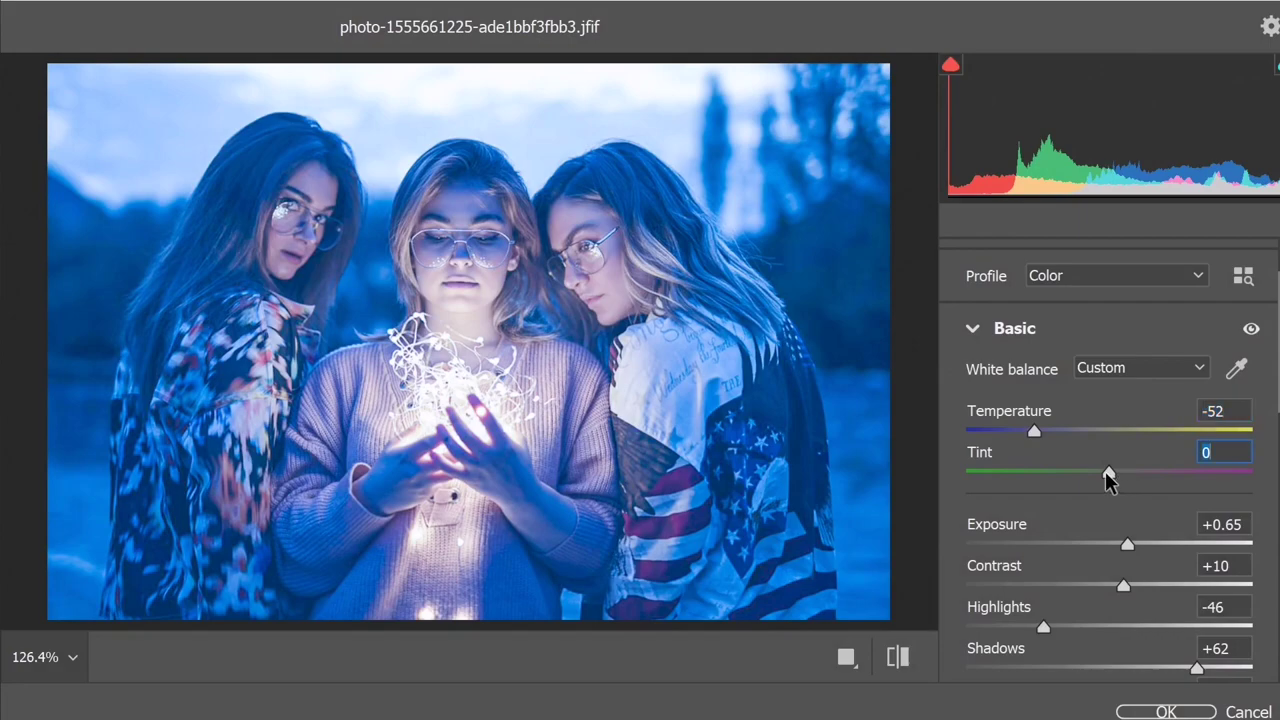
drag(1106, 471, 1072, 476)
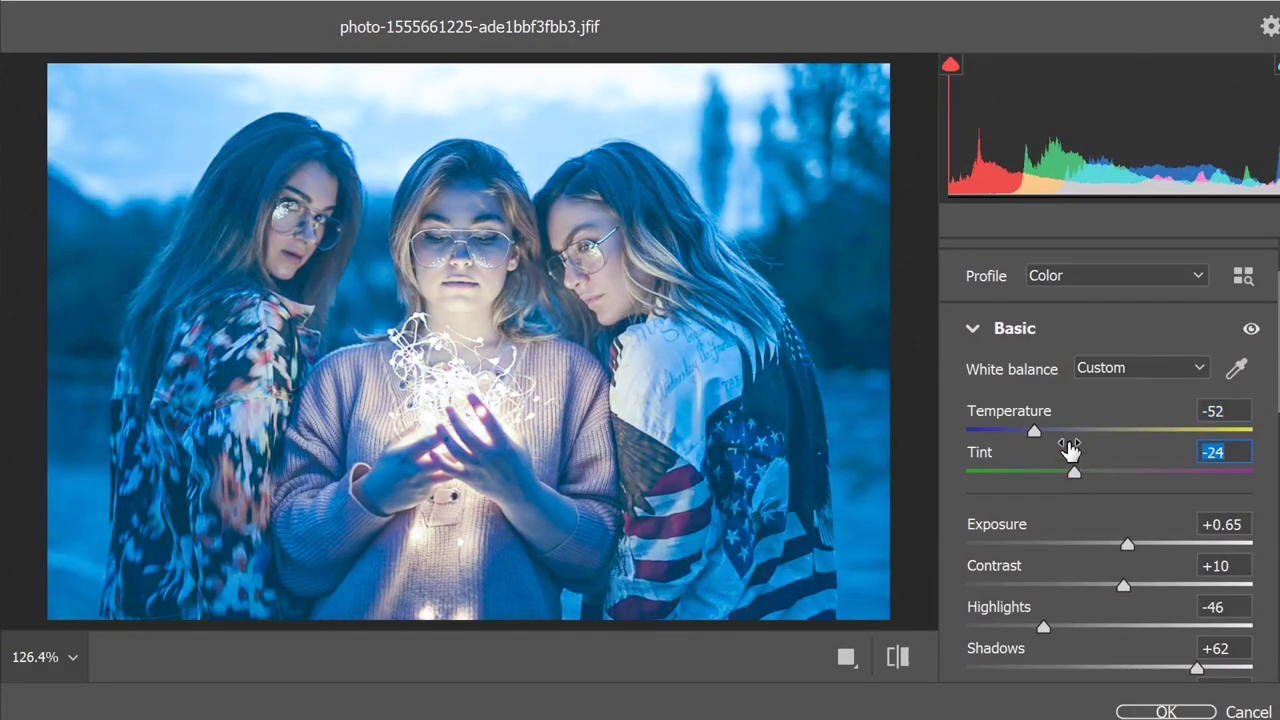
- In the parametric Tone Curve, set Highlights to +14 and Darks to +7
click(976, 328)
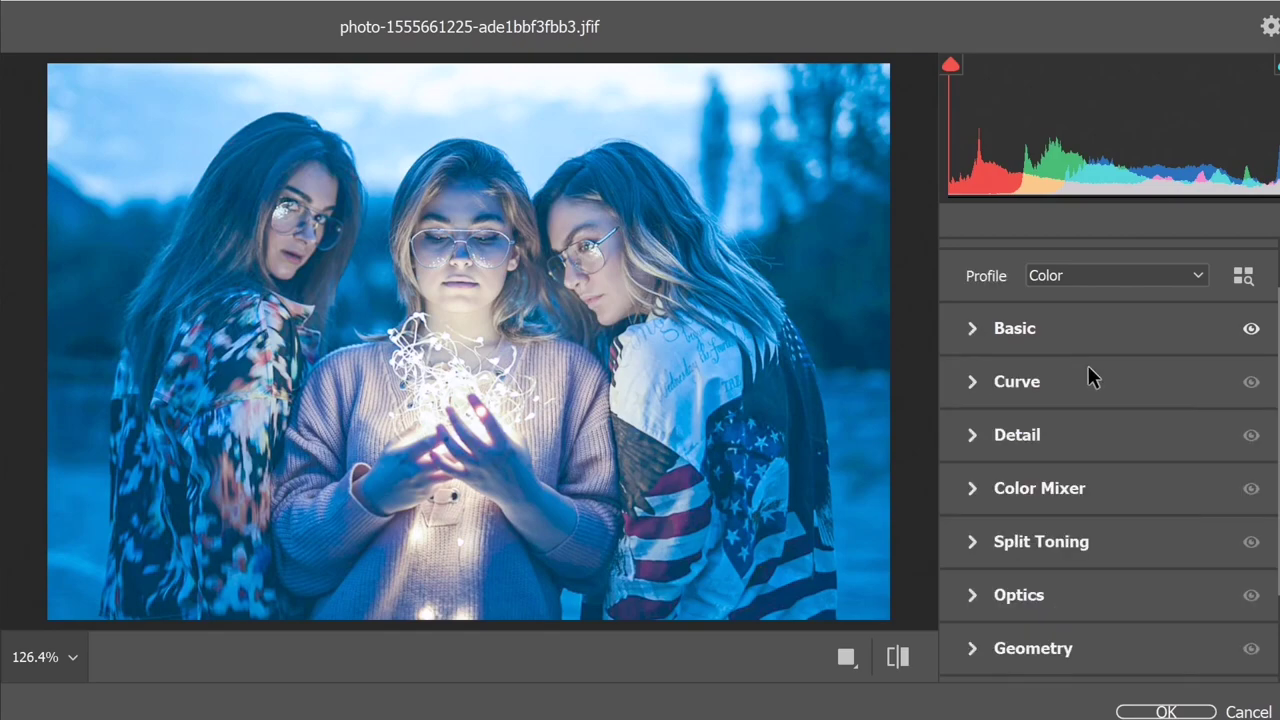
click(982, 383)
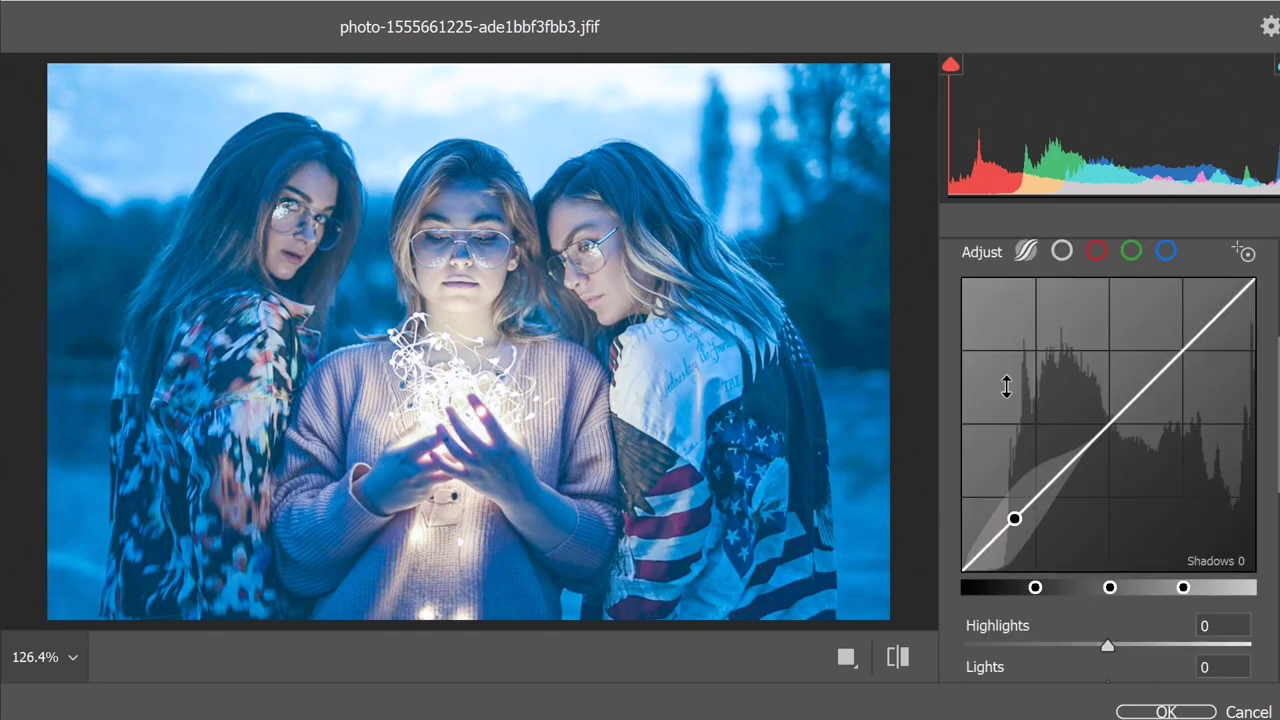
scroll(1003, 380, down, 1)
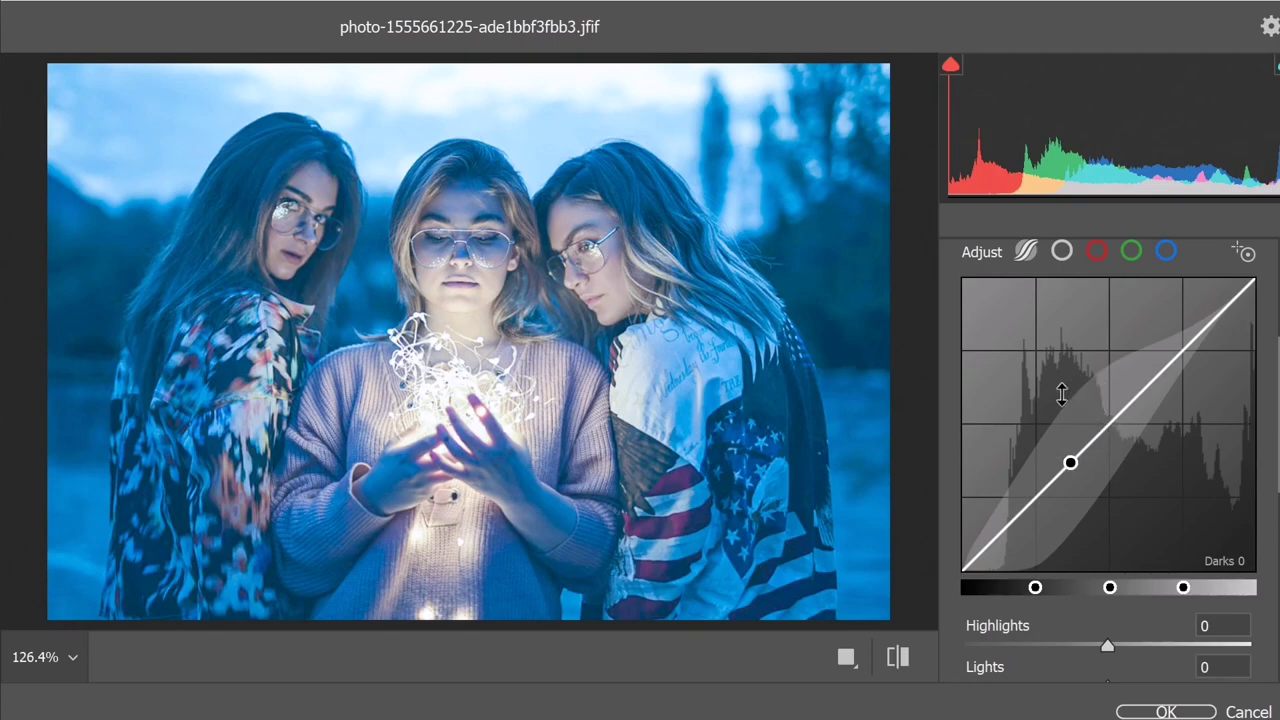
scroll(1065, 395, down, 2)
scroll(1065, 402, down, 1)
scroll(1063, 400, down, 1)
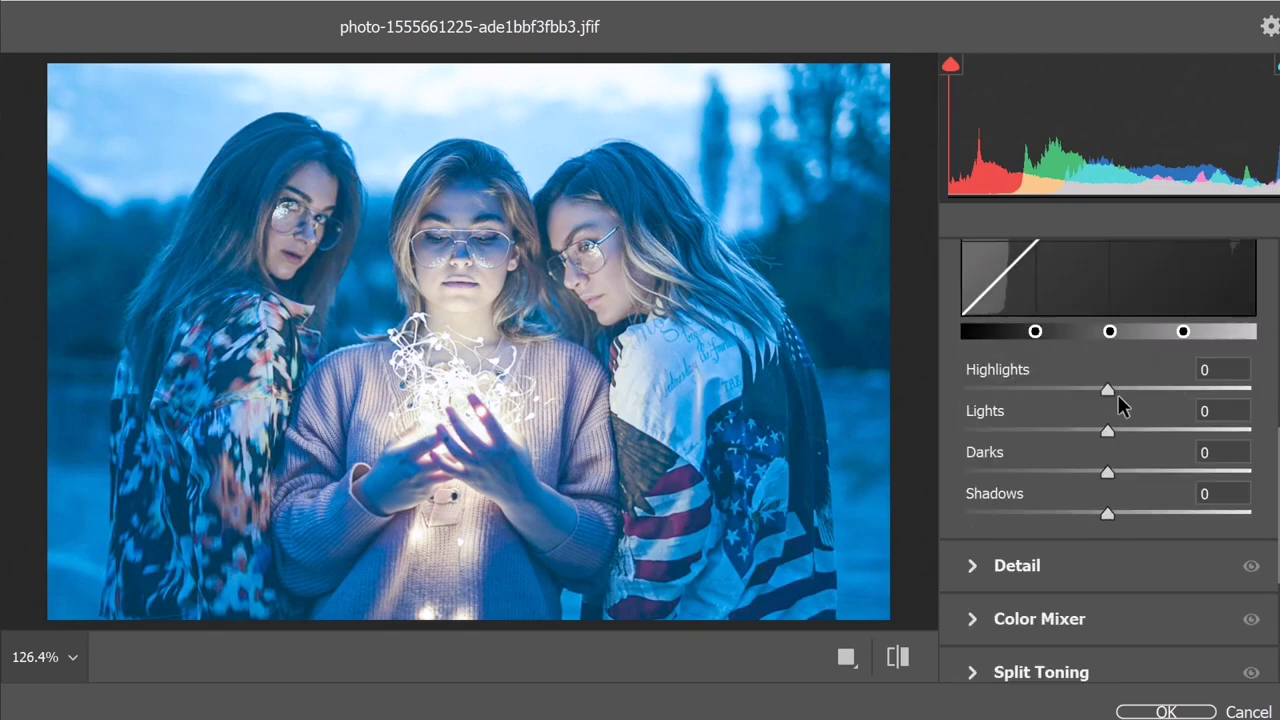
drag(1111, 388, 1130, 390)
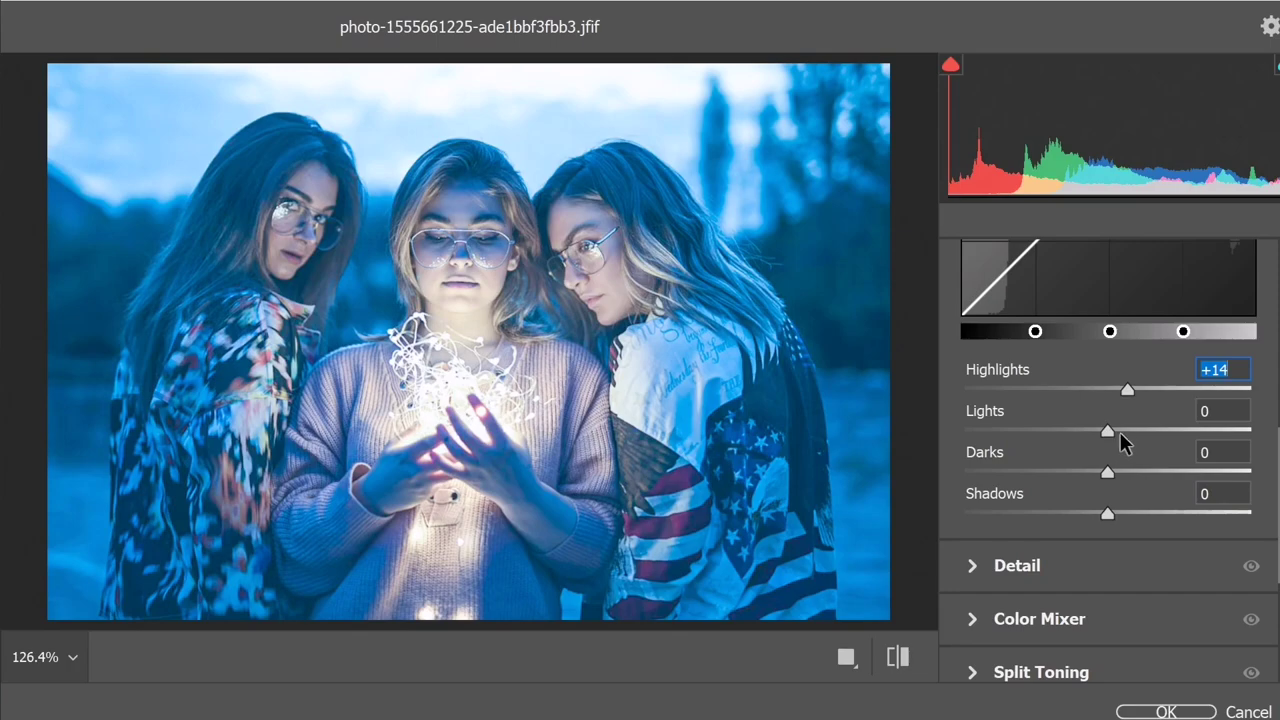
click(1107, 472)
drag(1107, 474, 1117, 480)
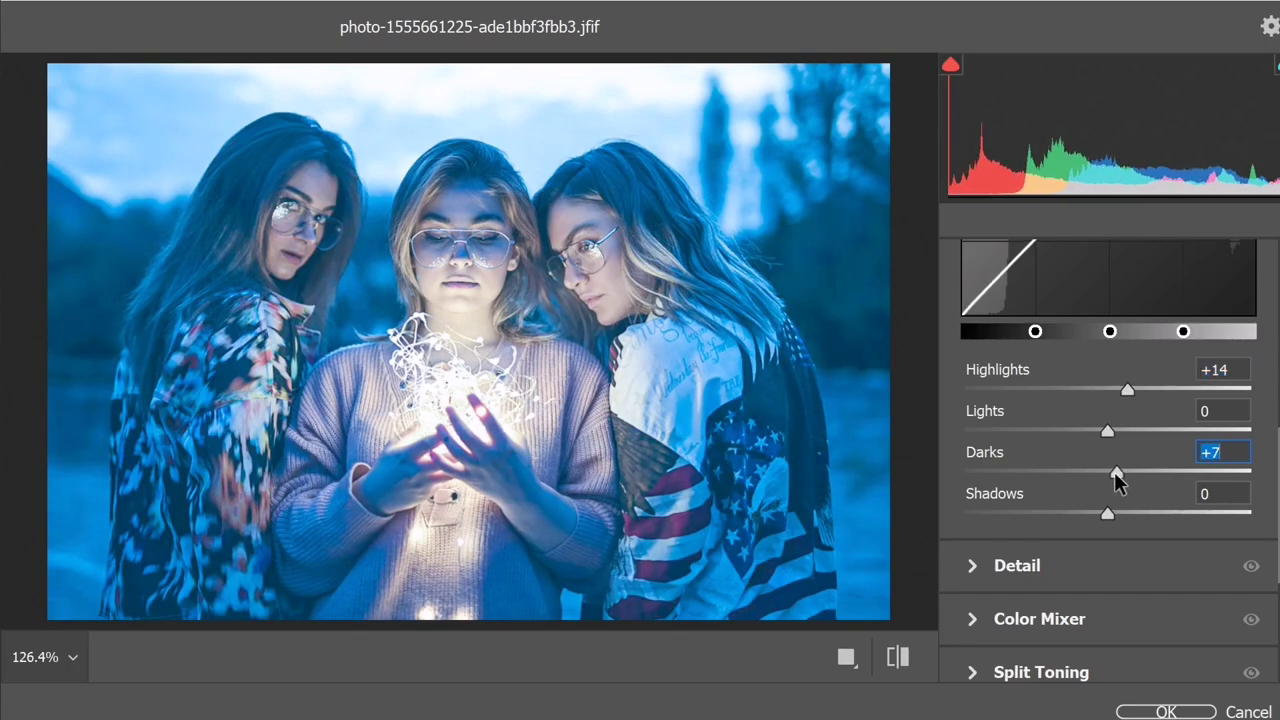
scroll(1014, 420, down, 1)
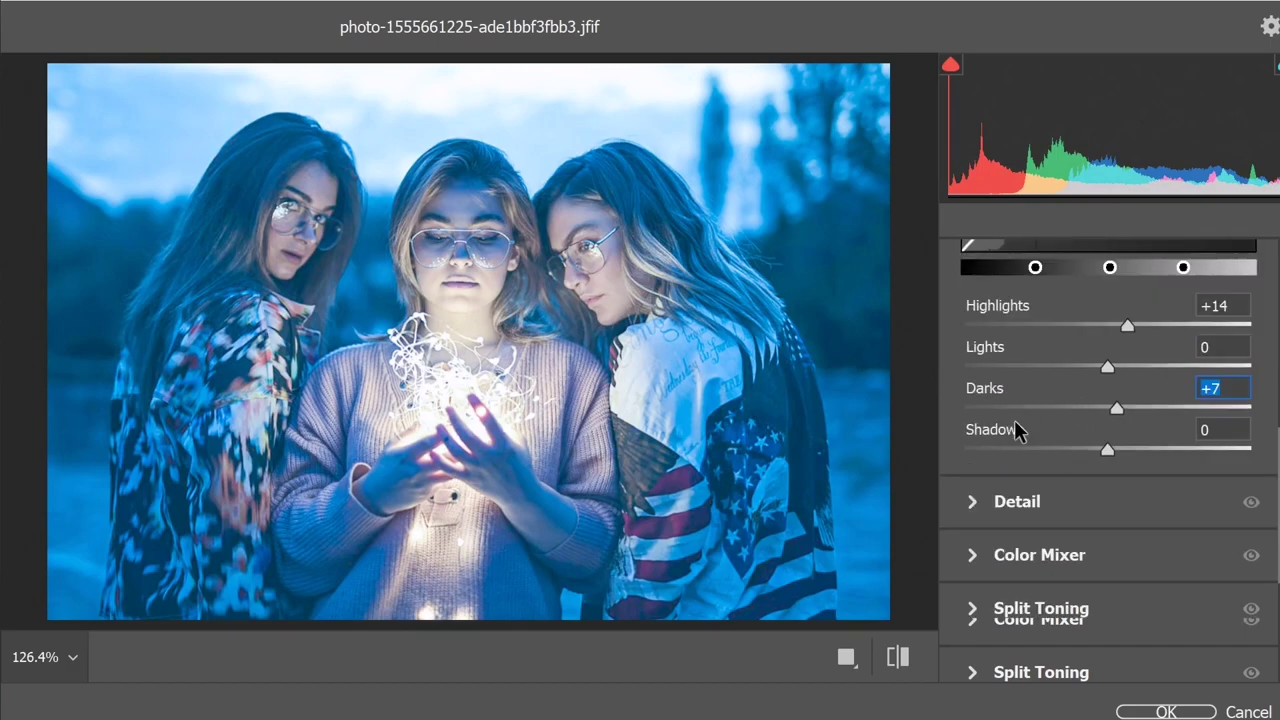
scroll(1043, 394, up, 2)
scroll(1068, 404, up, 1)
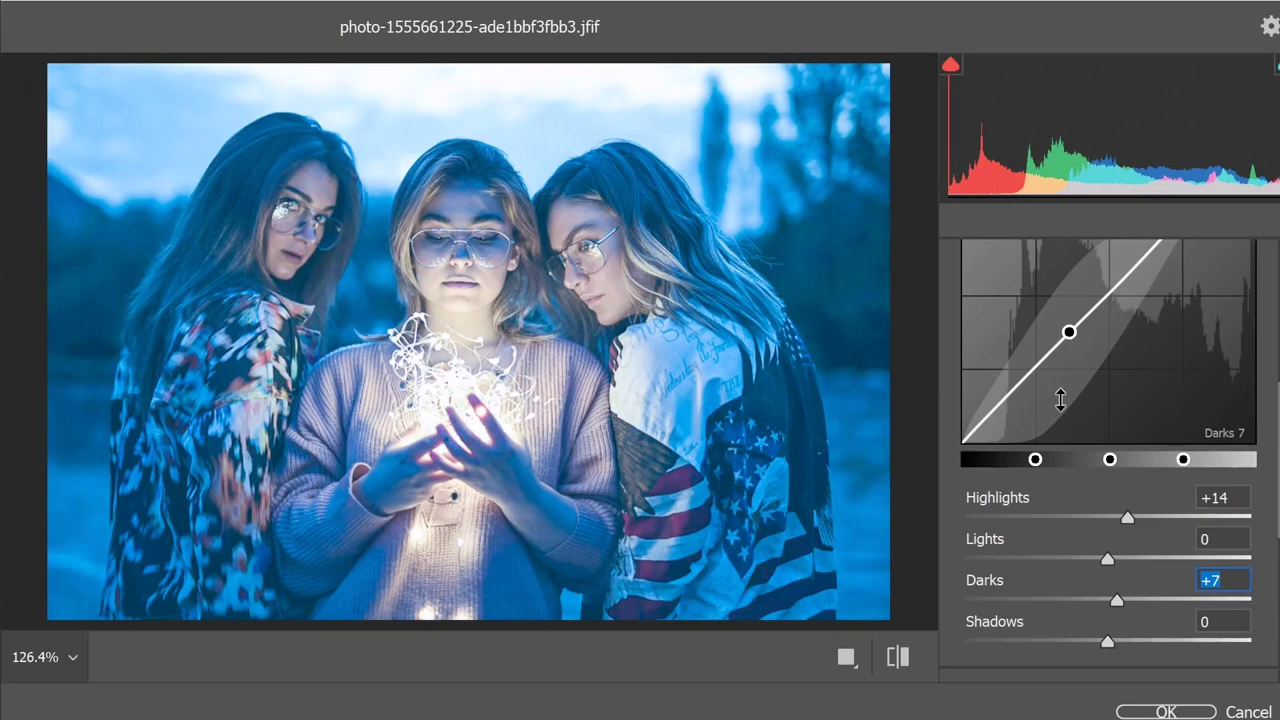
scroll(1020, 375, up, 3)
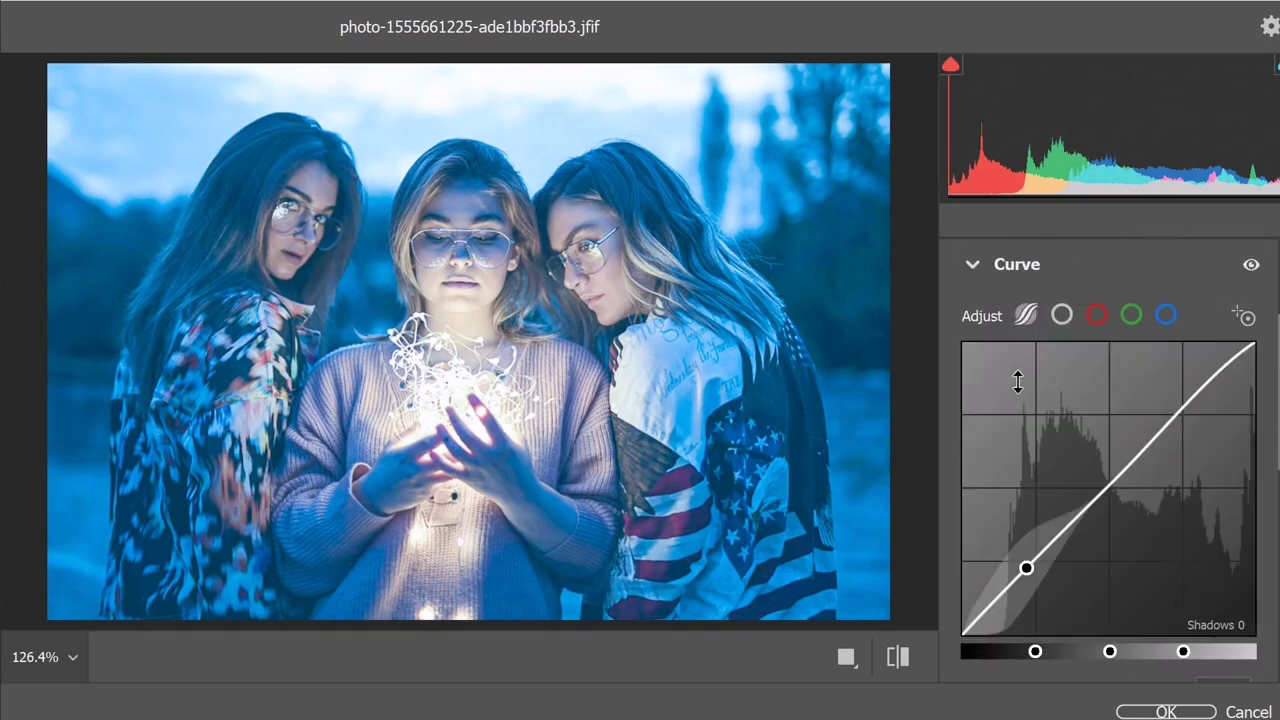
scroll(1017, 381, up, 1)
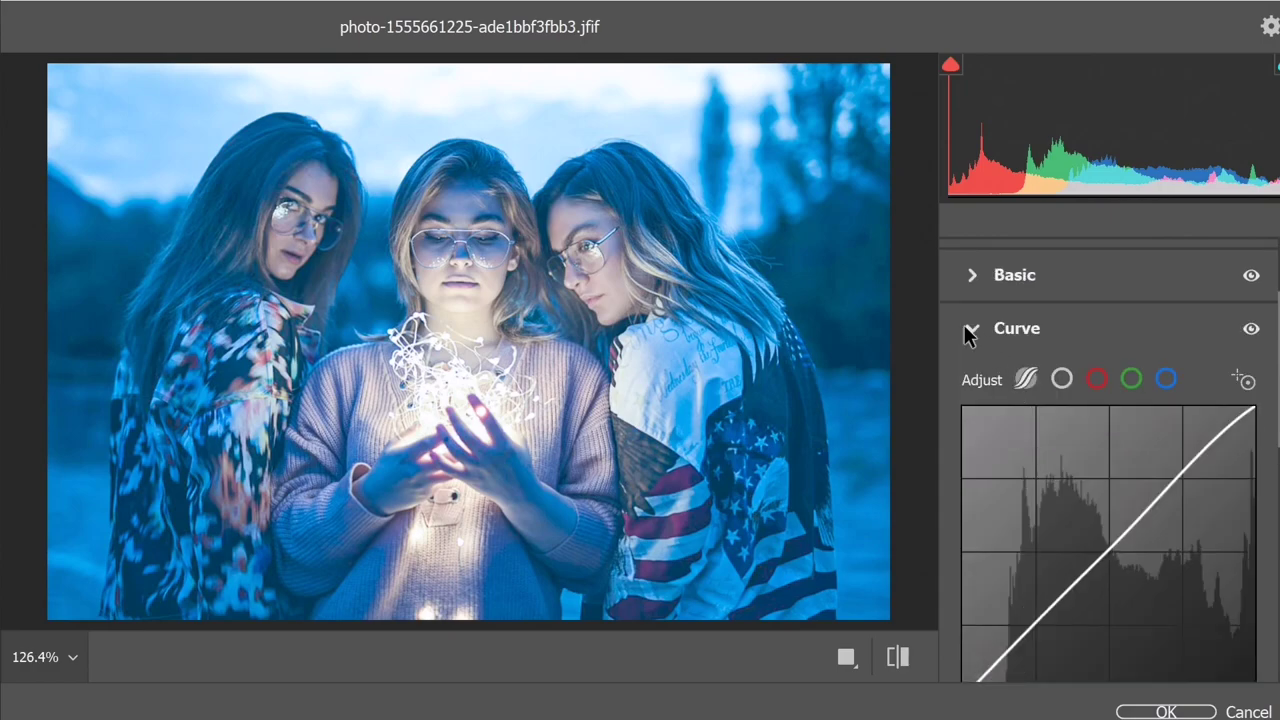
- In the Color Mixer Hue settings, shift the Reds hue to -51
click(968, 330)
click(973, 381)
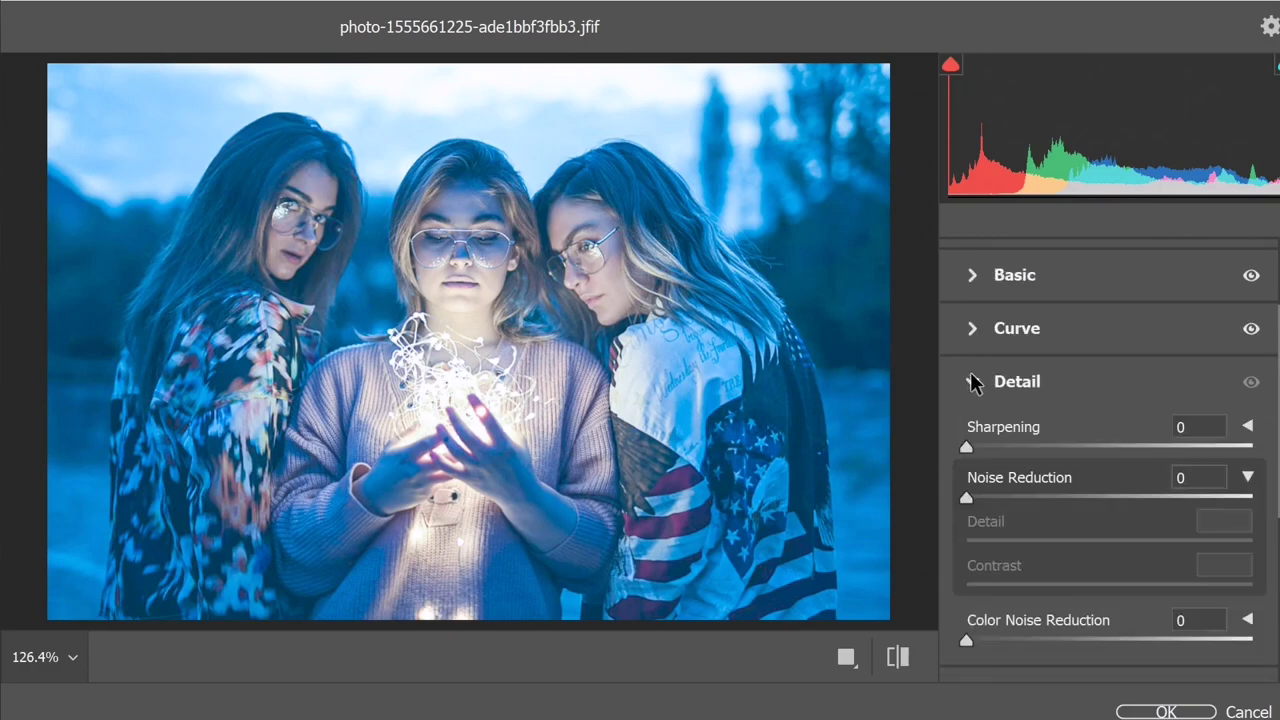
click(973, 381)
click(973, 434)
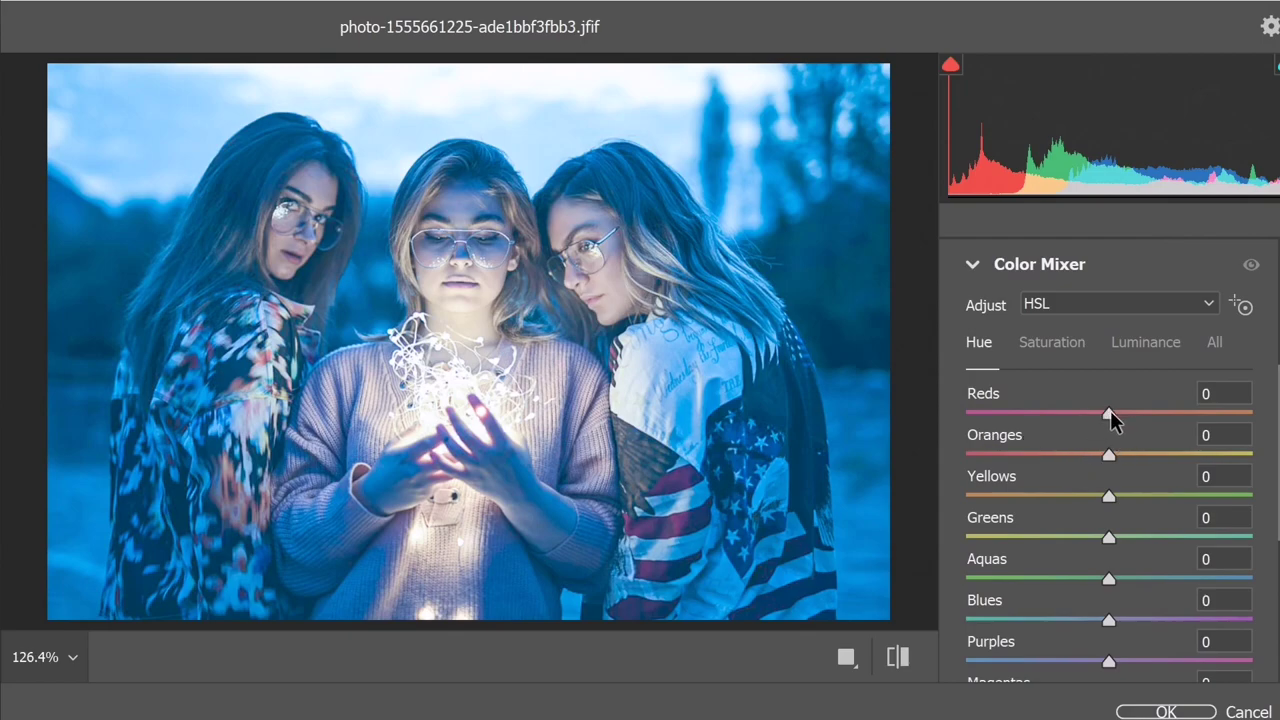
drag(1108, 413, 1034, 419)
drag(1034, 414, 1037, 415)
- Set the Aquas hue to +64, Blues to -16 and Purples to +6
click(1110, 580)
drag(1110, 578, 1200, 586)
scroll(1137, 483, down, 1)
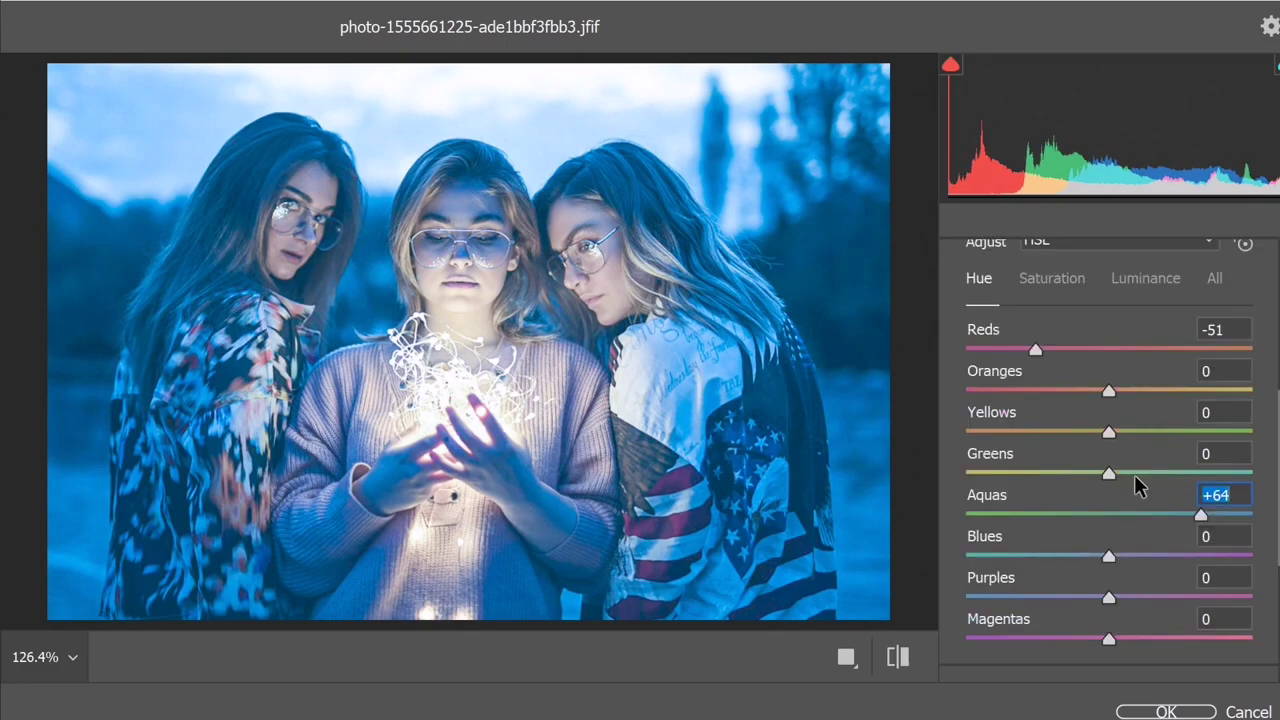
scroll(1135, 478, down, 1)
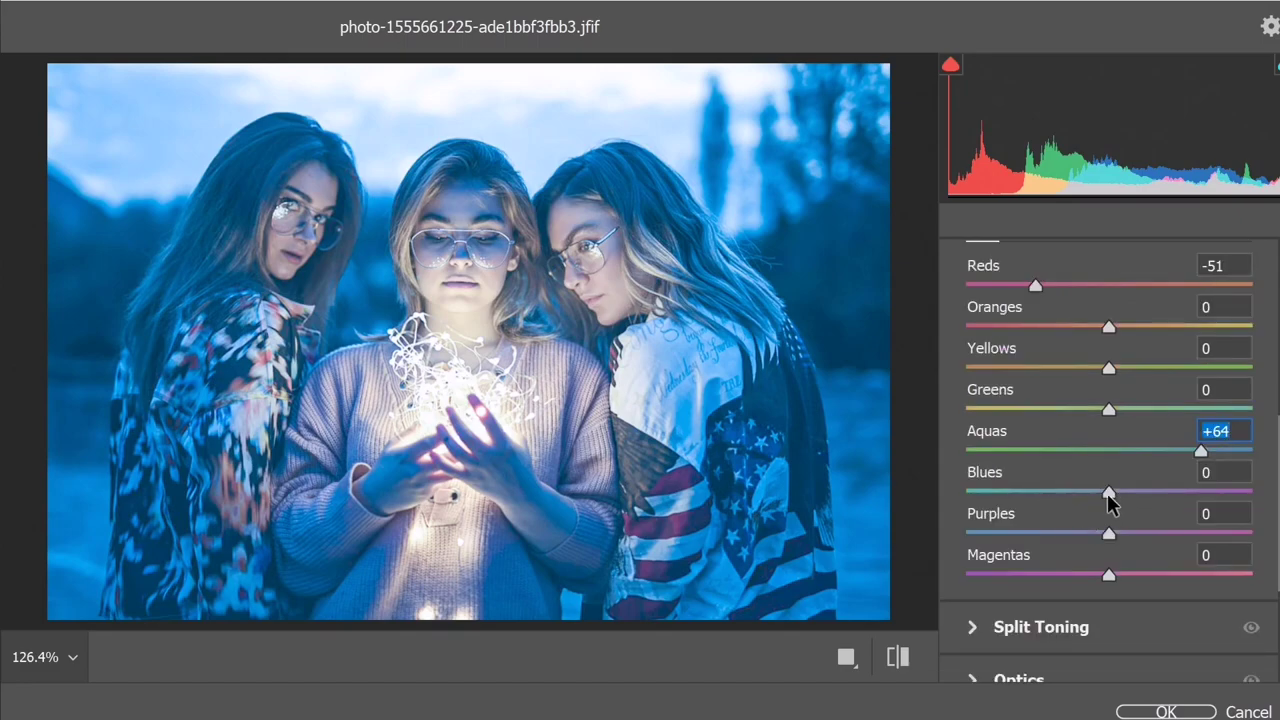
drag(1108, 495, 1086, 512)
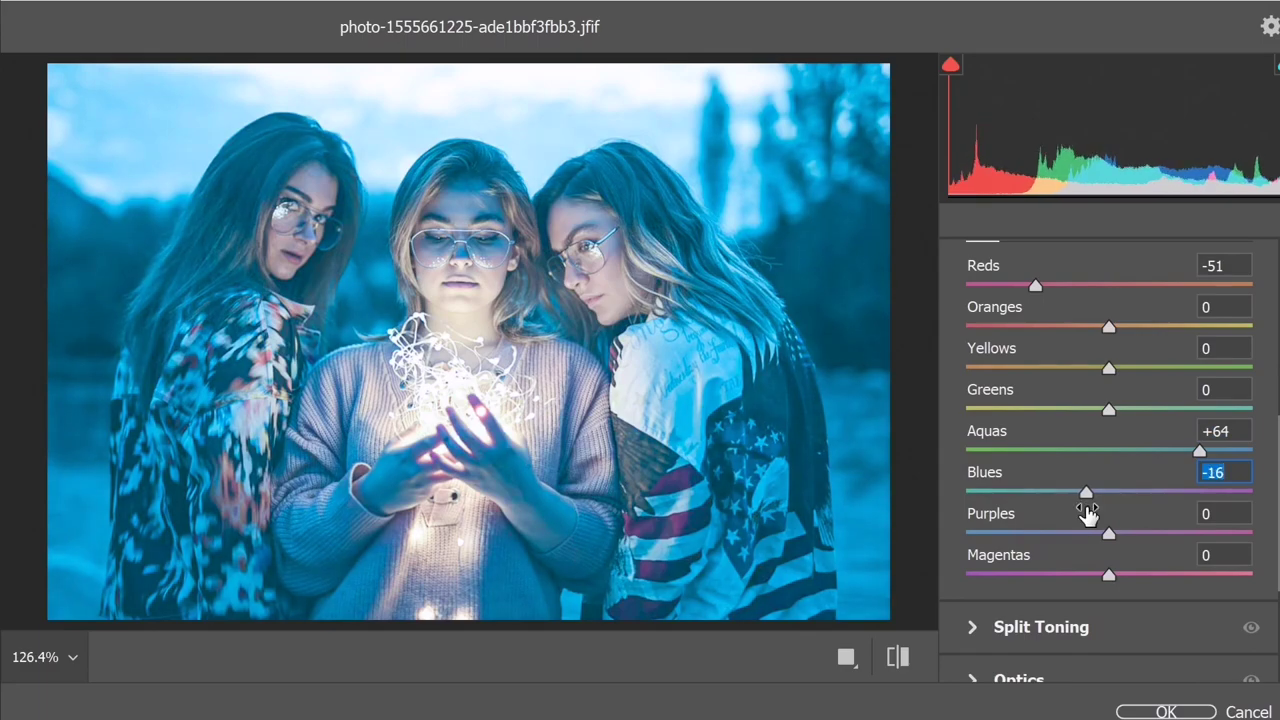
drag(1106, 534, 1113, 540)
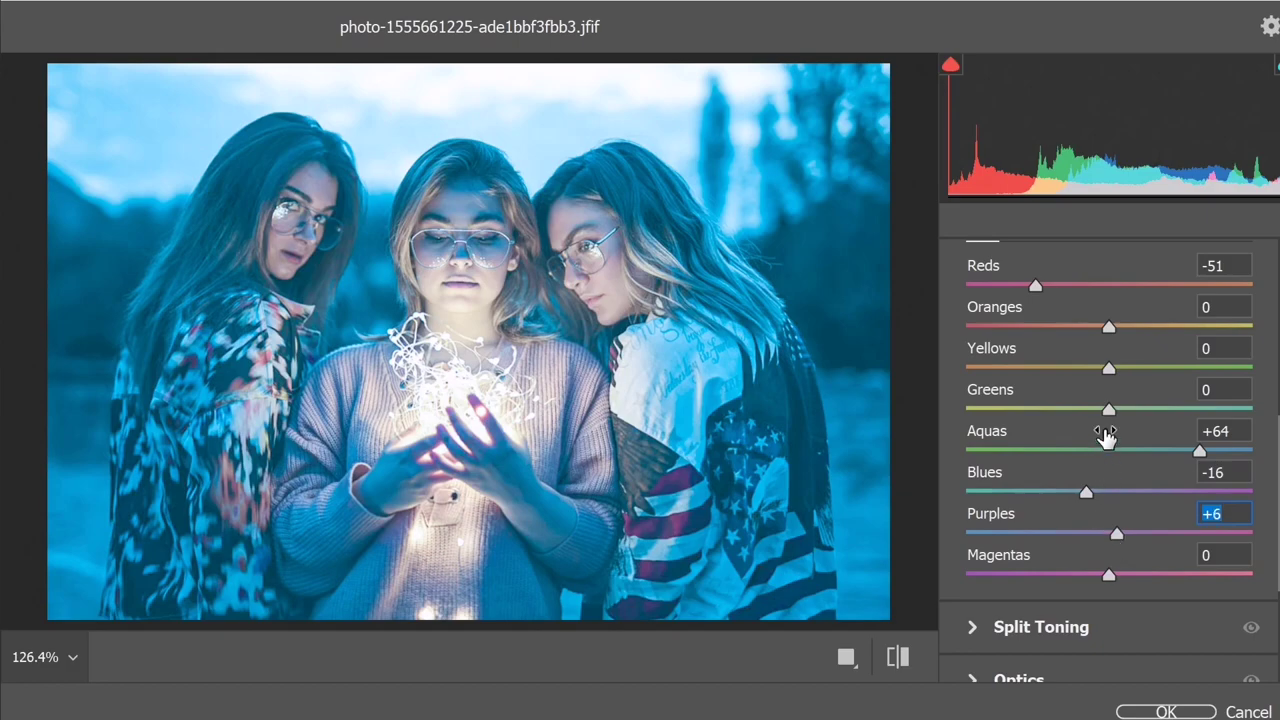
scroll(1095, 411, up, 2)
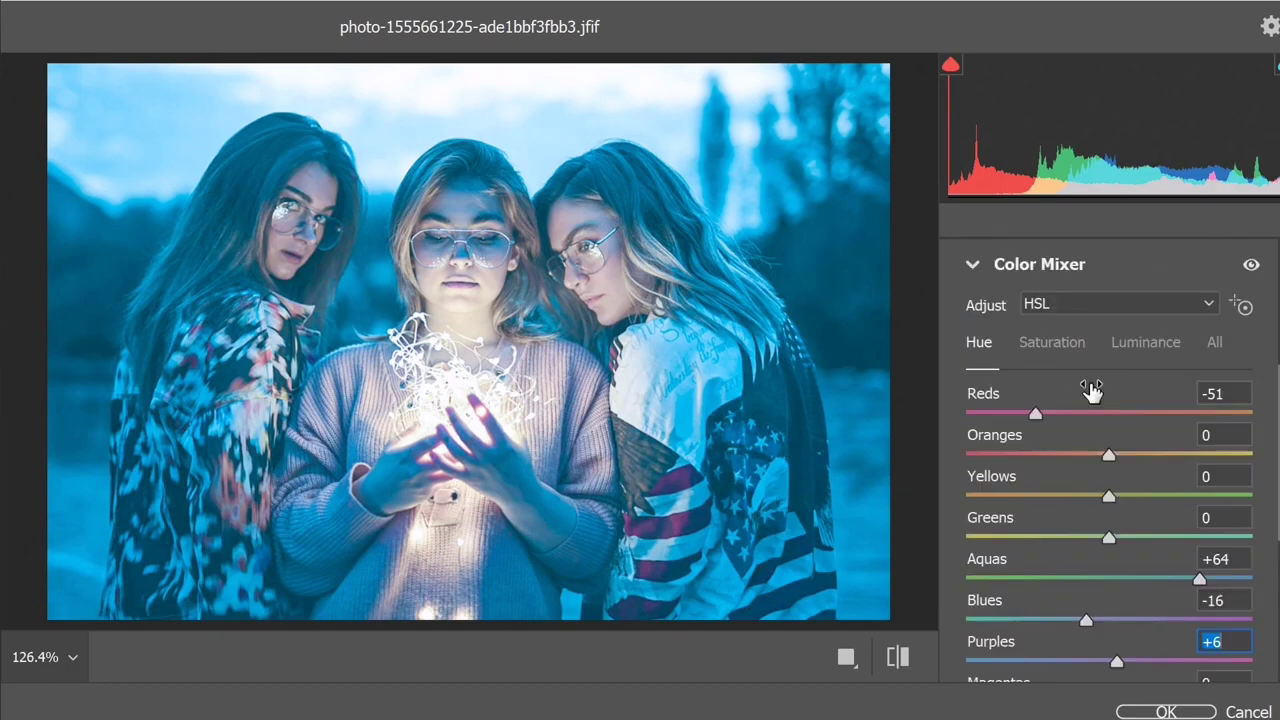
- Lower the Reds and Oranges saturation in the Color Mixer
click(1066, 344)
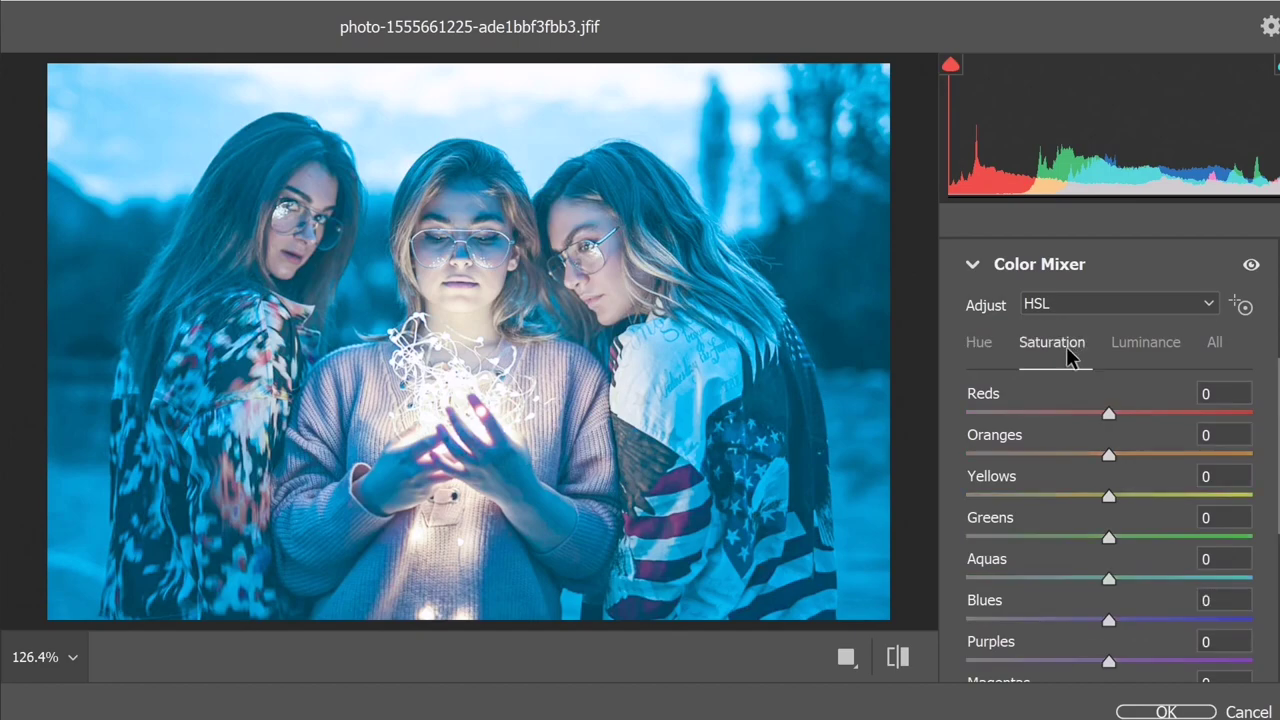
click(1109, 418)
drag(1109, 416, 1073, 412)
drag(1107, 457, 1042, 458)
drag(1074, 413, 1072, 418)
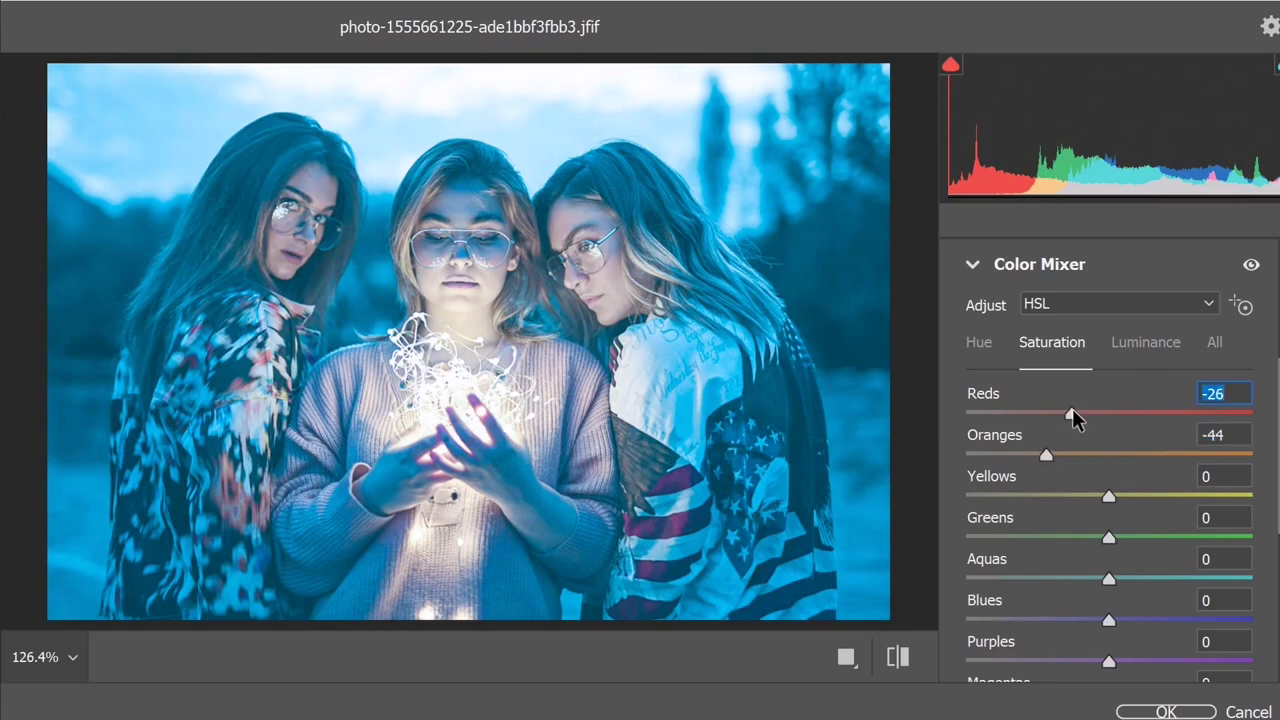
- Raise the Blues luminance to +21
click(1168, 348)
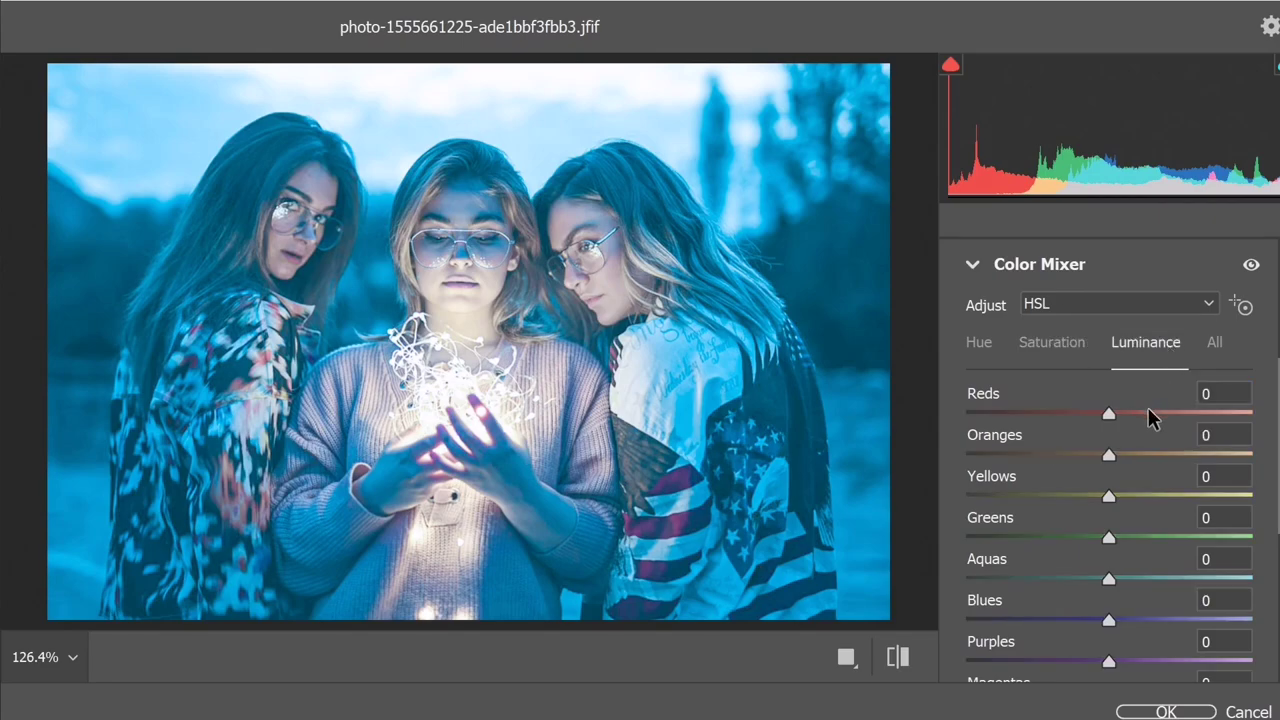
scroll(1149, 417, down, 1)
scroll(1130, 505, down, 1)
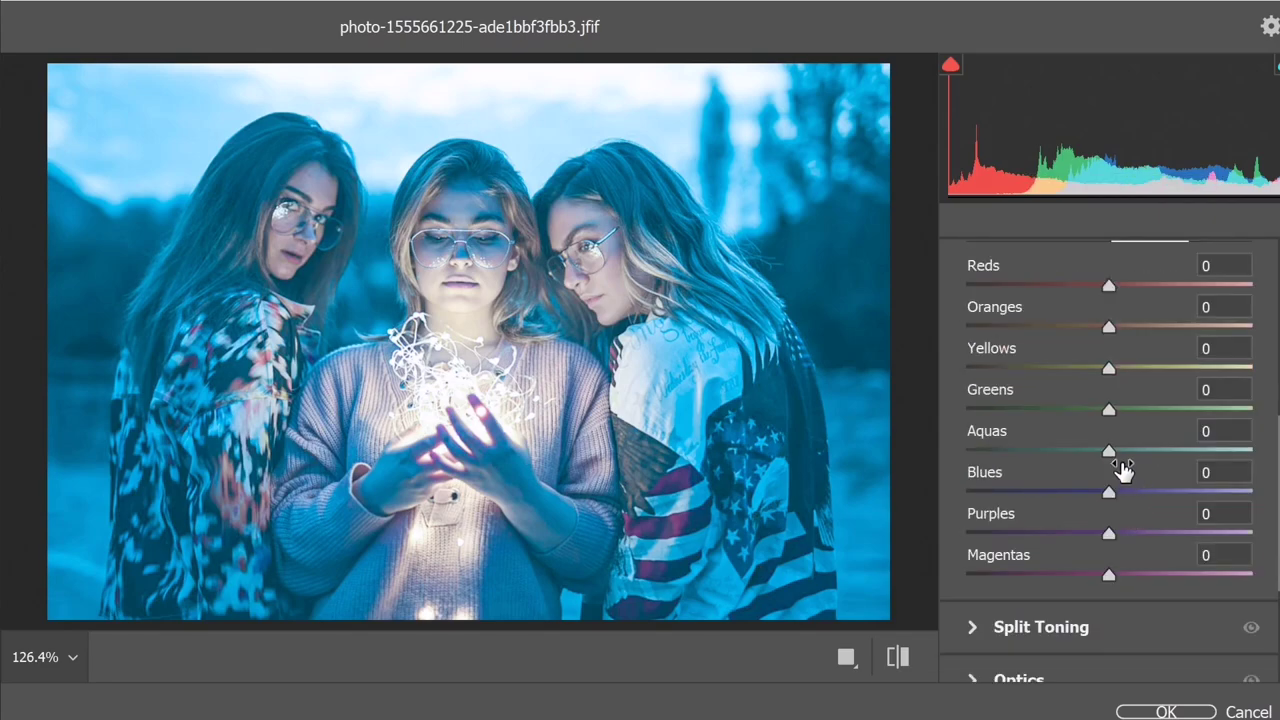
drag(1117, 467, 1127, 471)
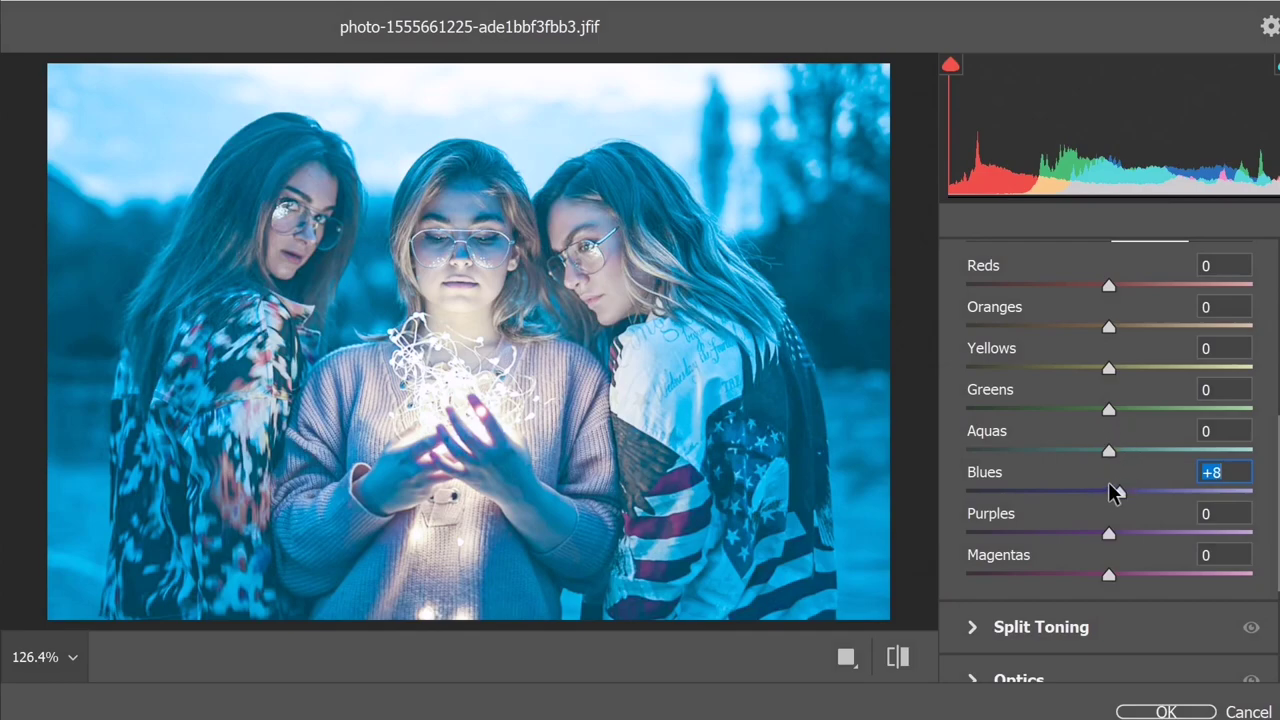
drag(1118, 490, 1138, 495)
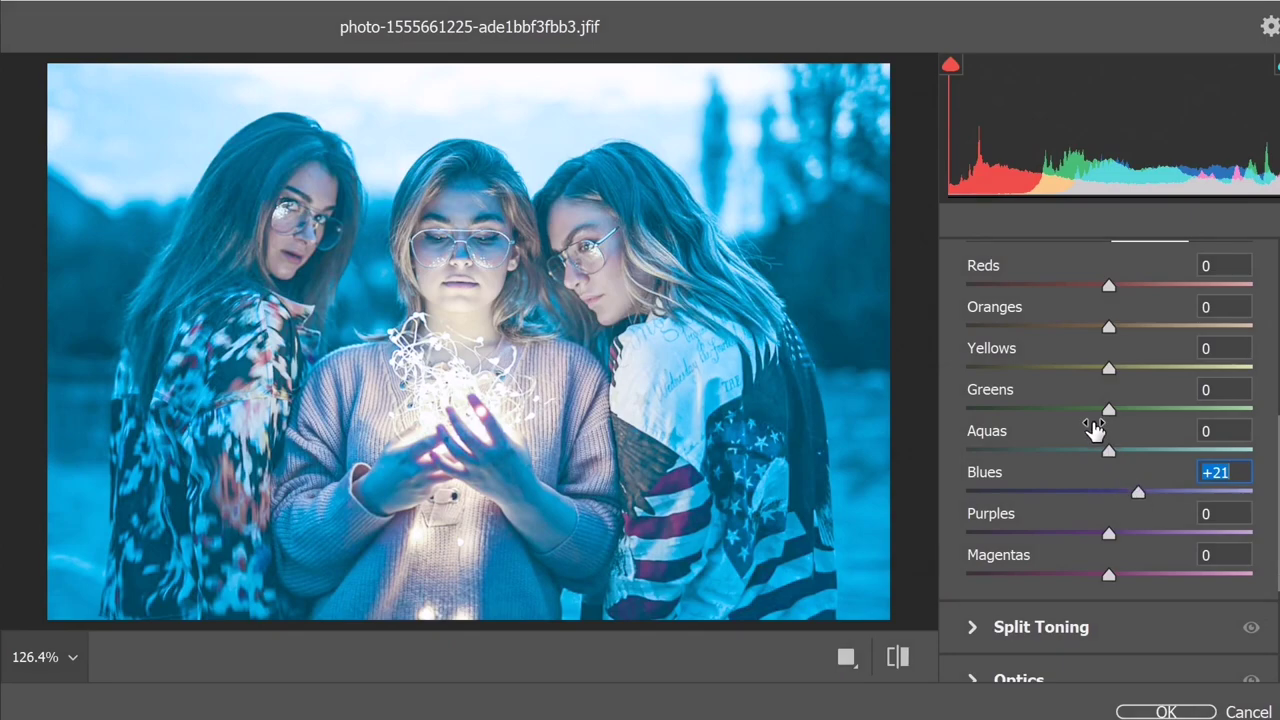
scroll(1080, 378, up, 3)
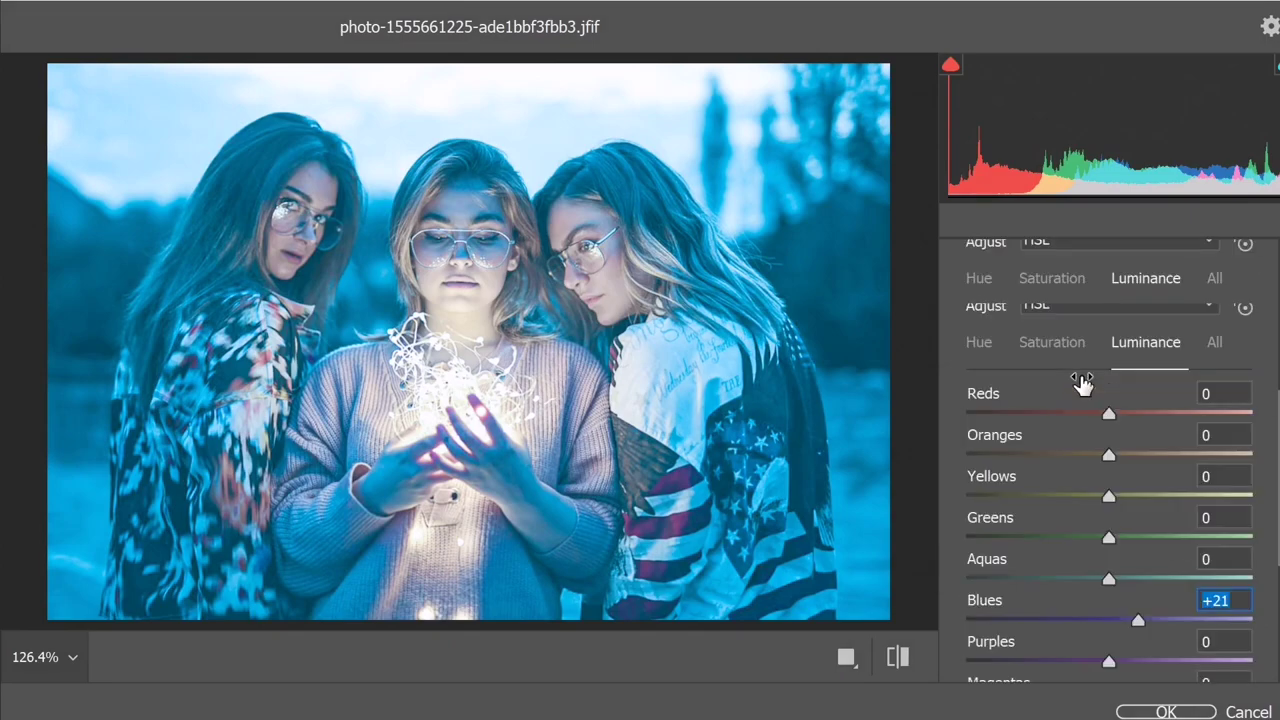
scroll(1080, 378, up, 2)
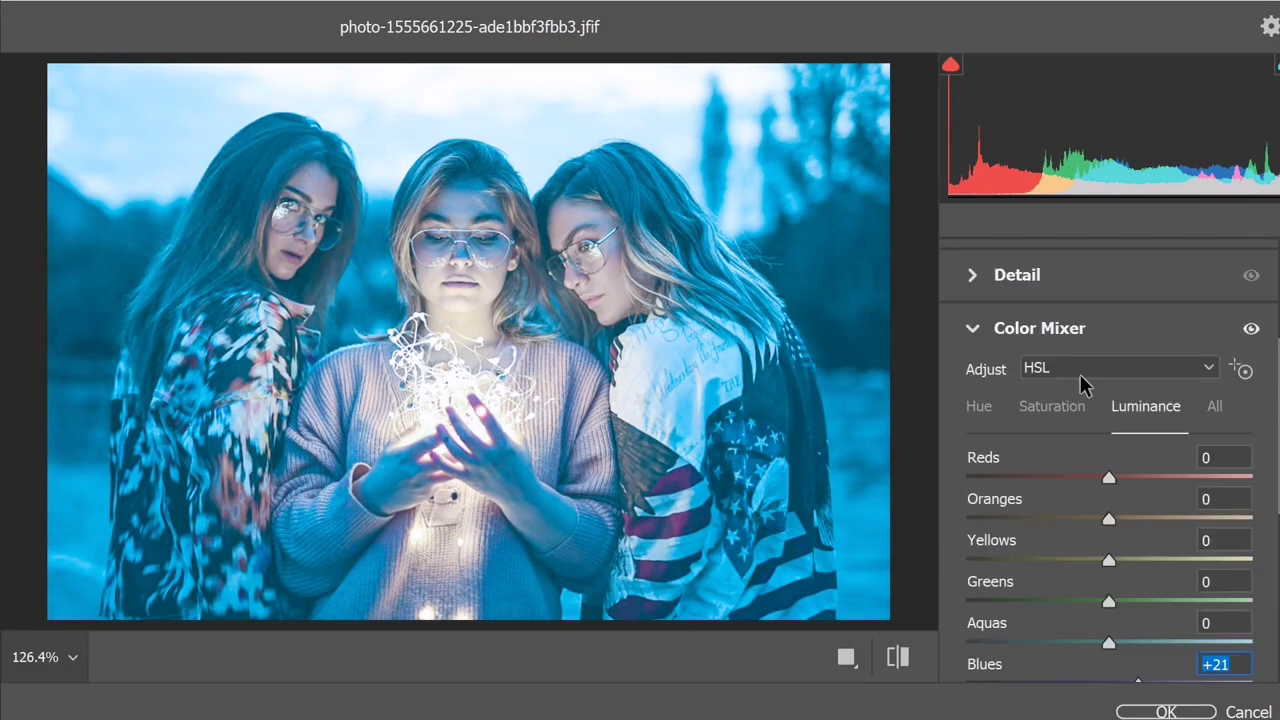
- Review all HSL values in the All view, then collapse the Color Mixer
click(1214, 406)
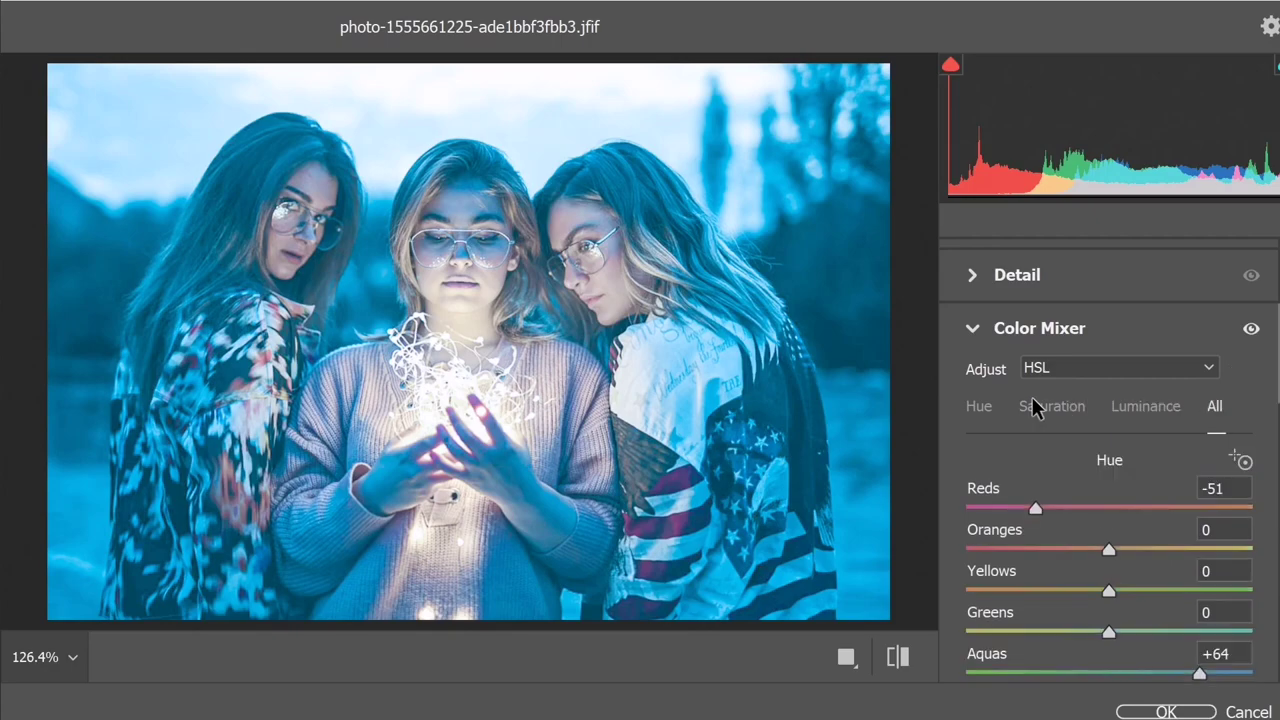
click(980, 334)
click(976, 388)
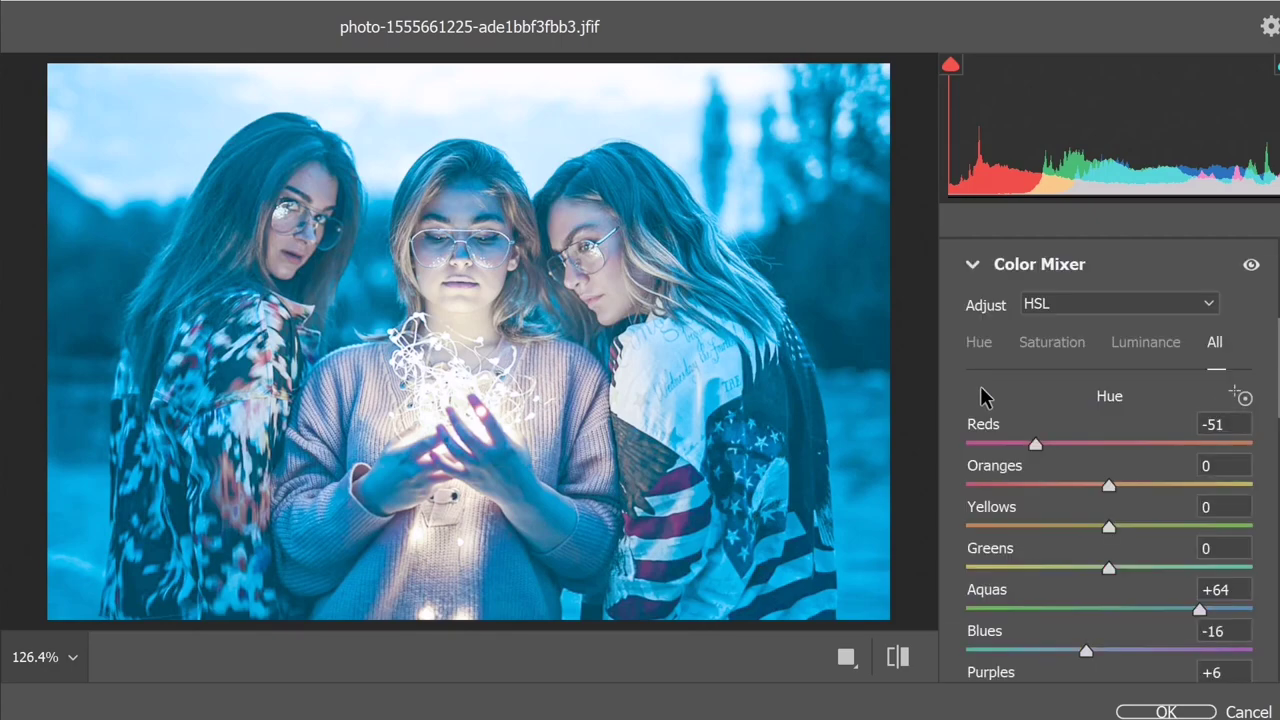
click(974, 270)
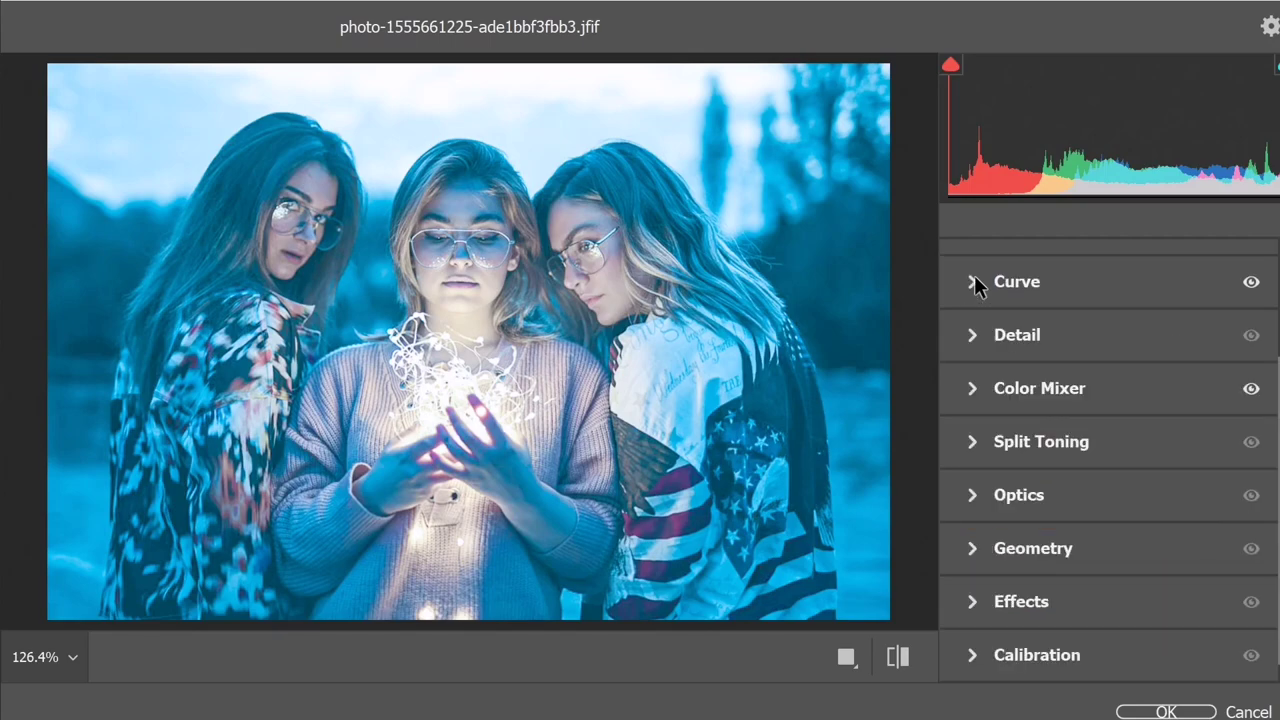
- Set Split Toning highlights to hue 37, saturation 18 and shadows to hue 219, saturation 11
click(970, 445)
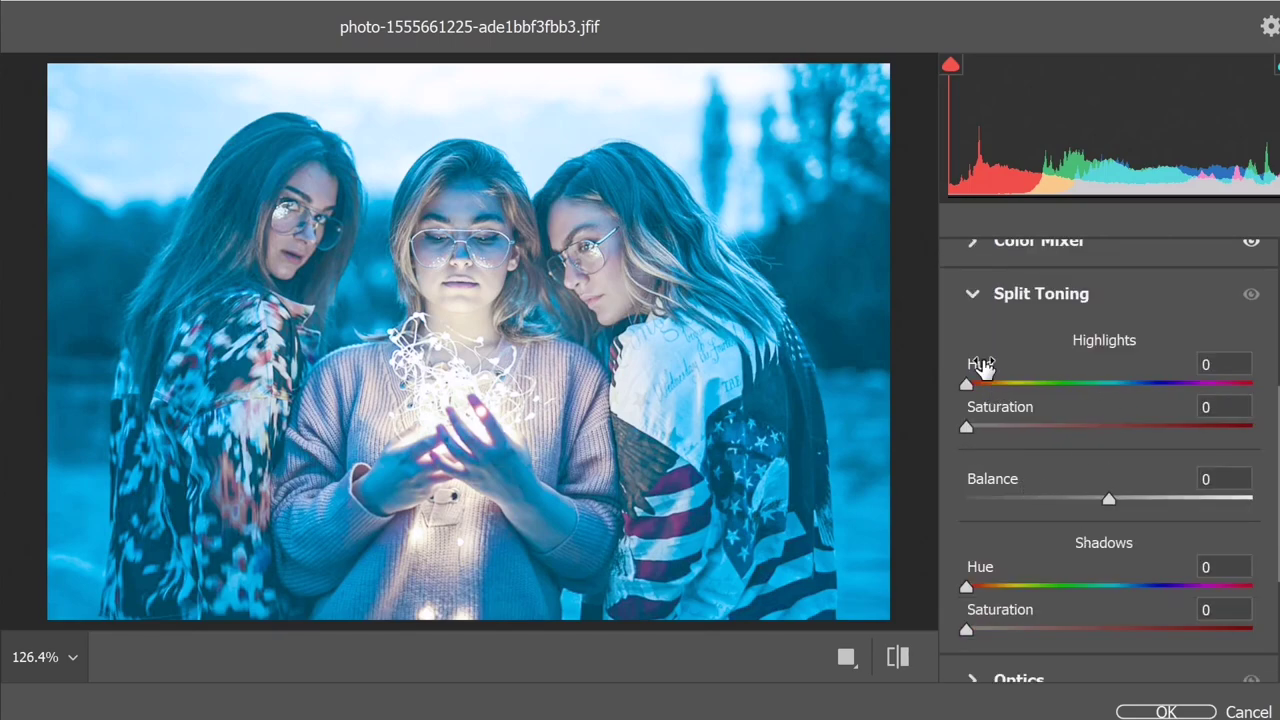
drag(966, 384, 995, 388)
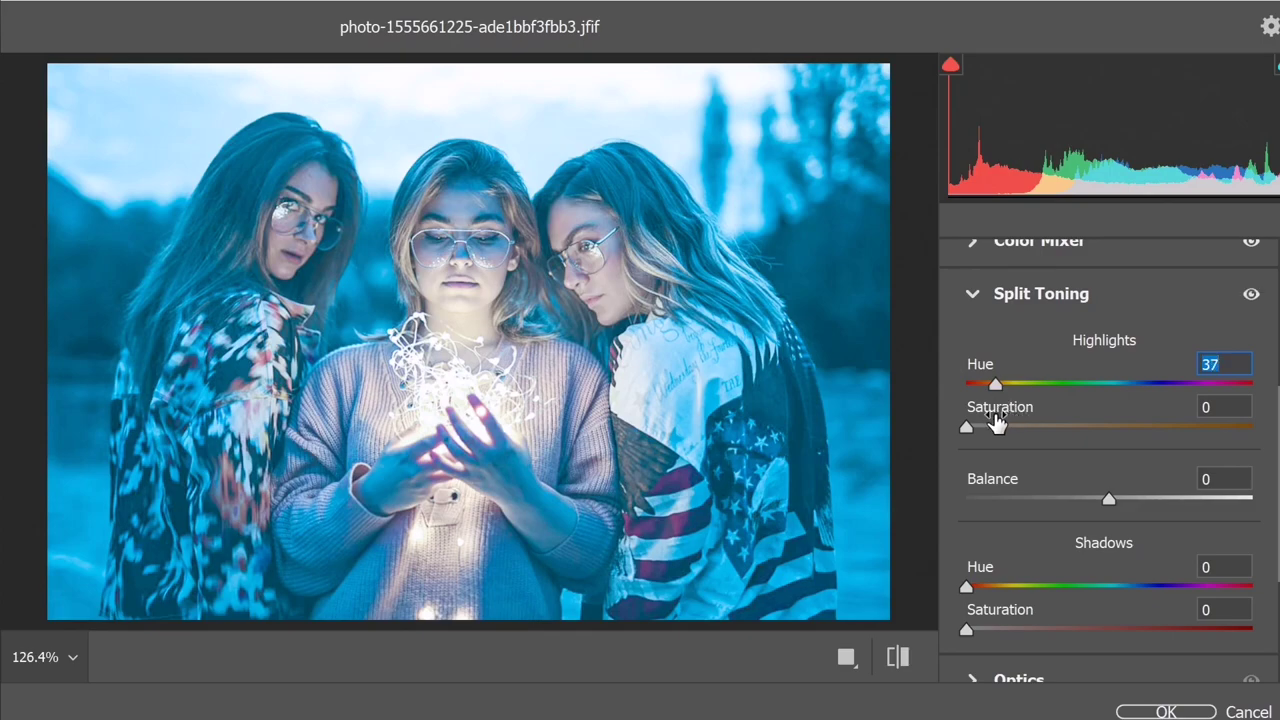
drag(971, 427, 1023, 439)
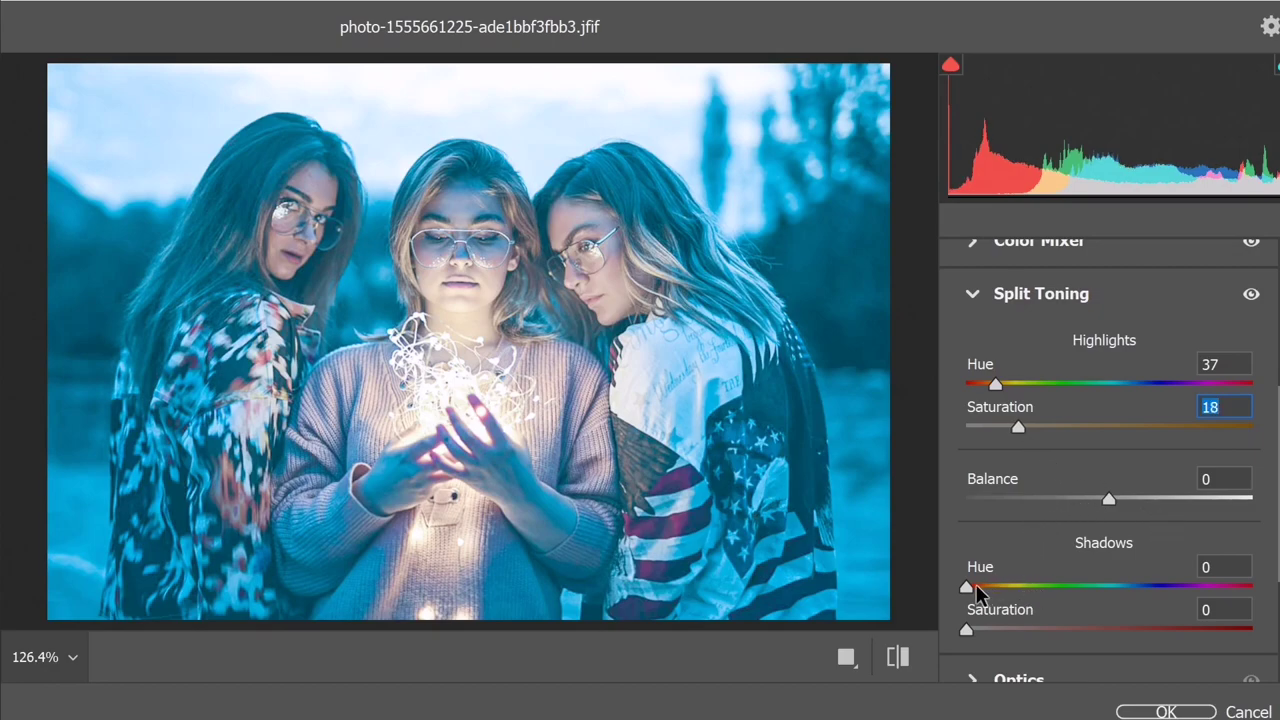
mouse_move(978, 594)
mouse_down()
mouse_move(1096, 593)
mouse_move(1143, 610)
mouse_move(1139, 600)
mouse_up()
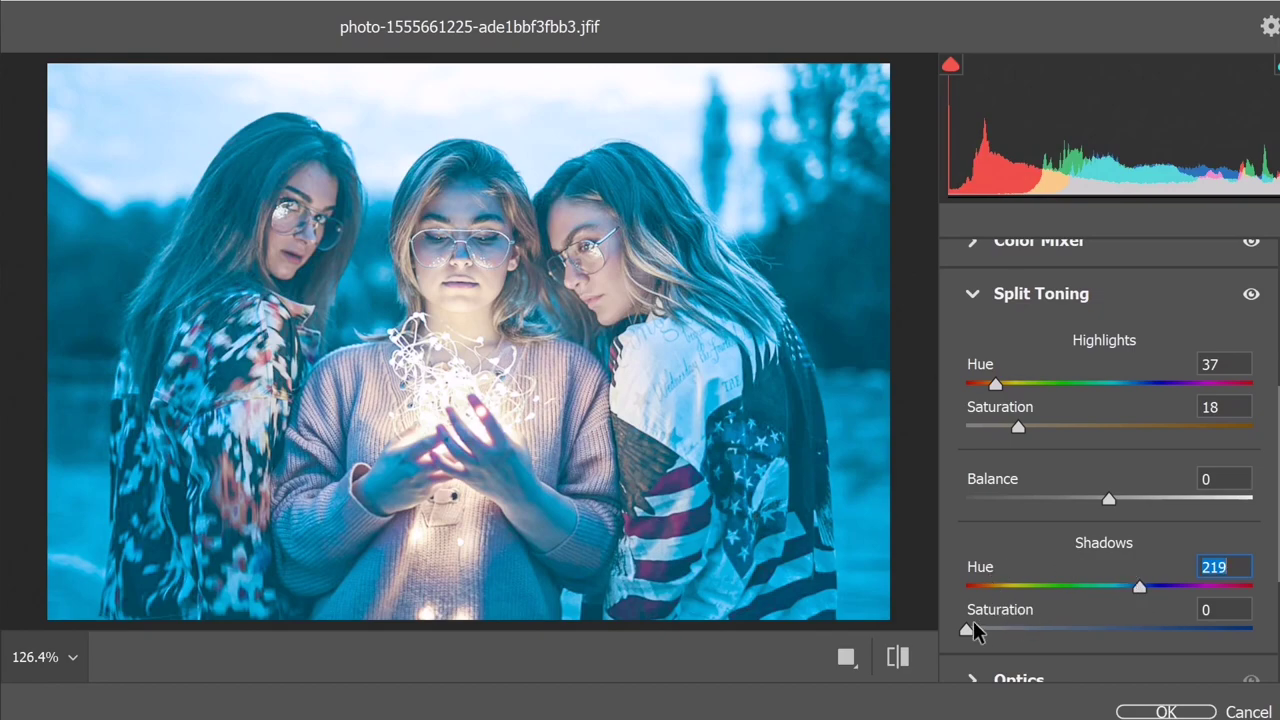
drag(969, 628, 1000, 637)
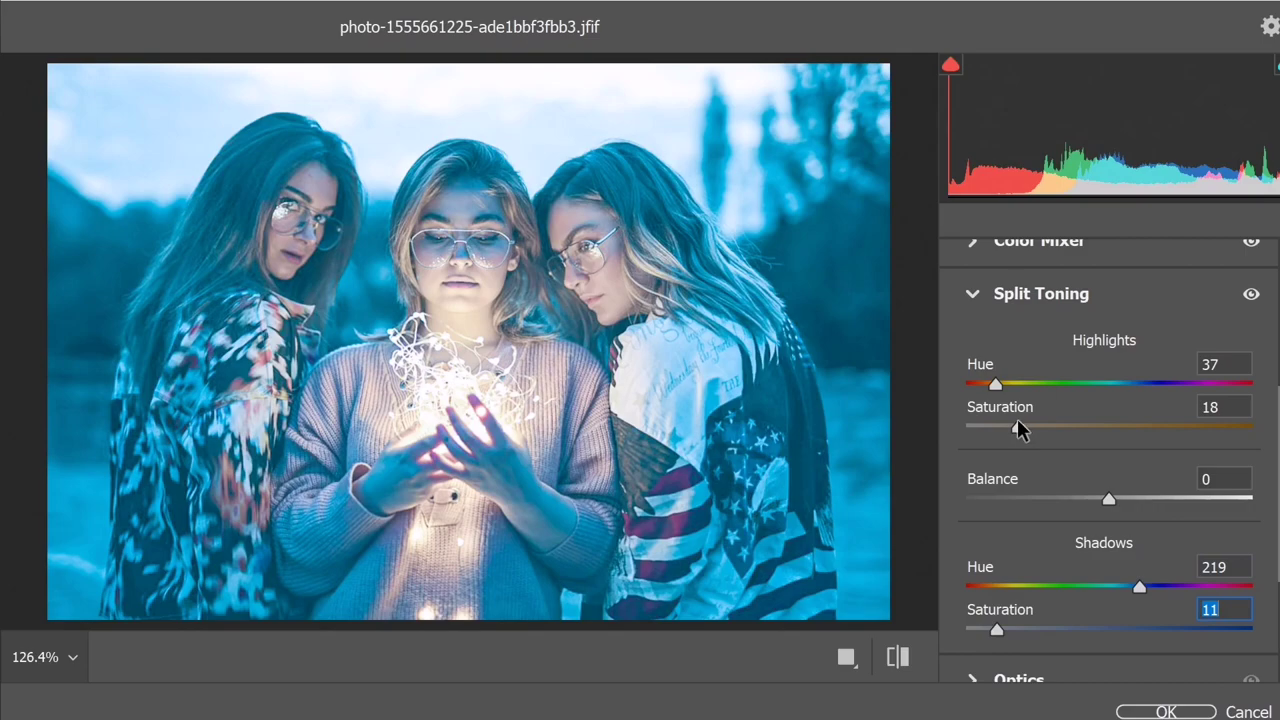
scroll(1020, 385, up, 1)
scroll(1018, 385, up, 1)
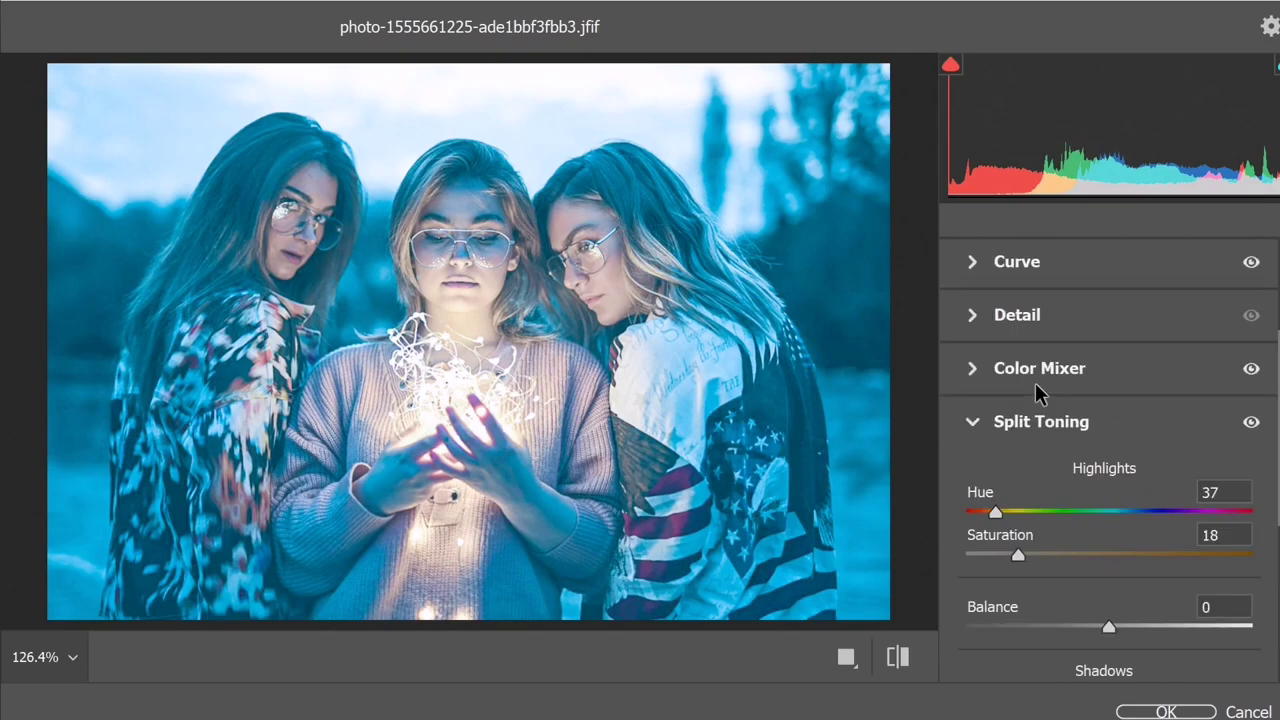
- Browse the Basic, Split Toning and Optics panels, collapsing each again
scroll(1035, 382, up, 1)
scroll(1035, 382, up, 2)
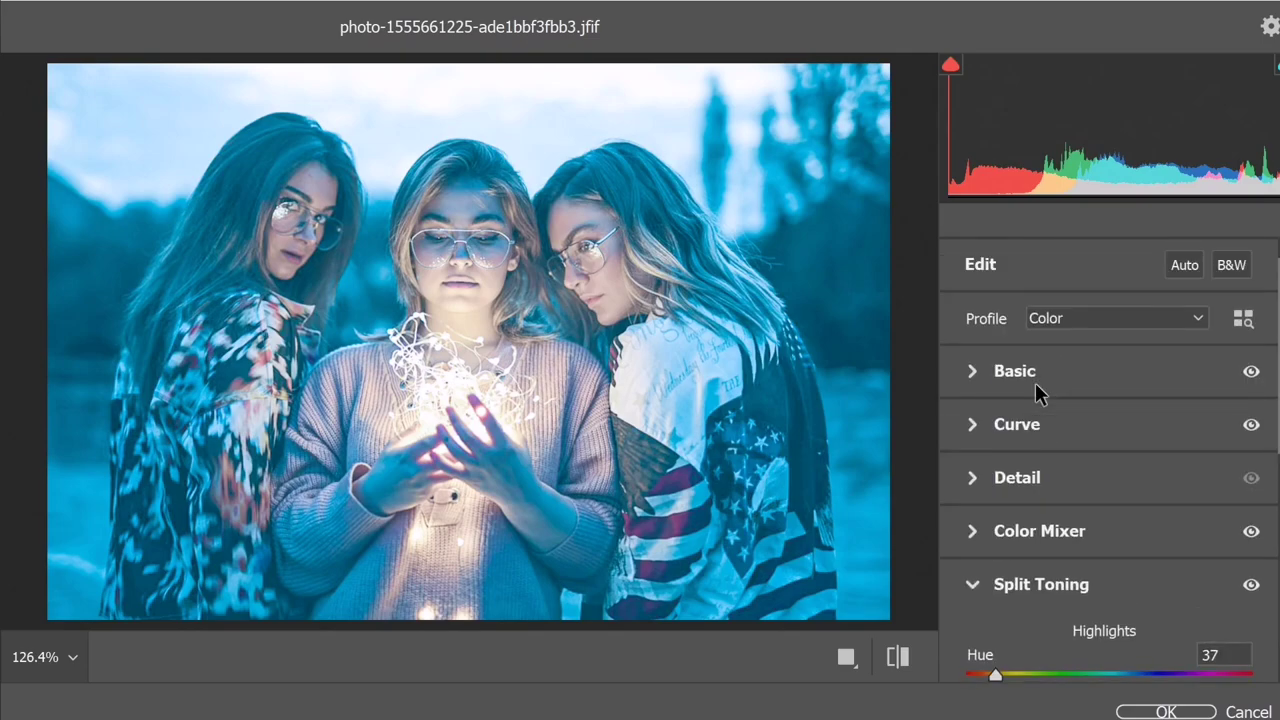
click(977, 382)
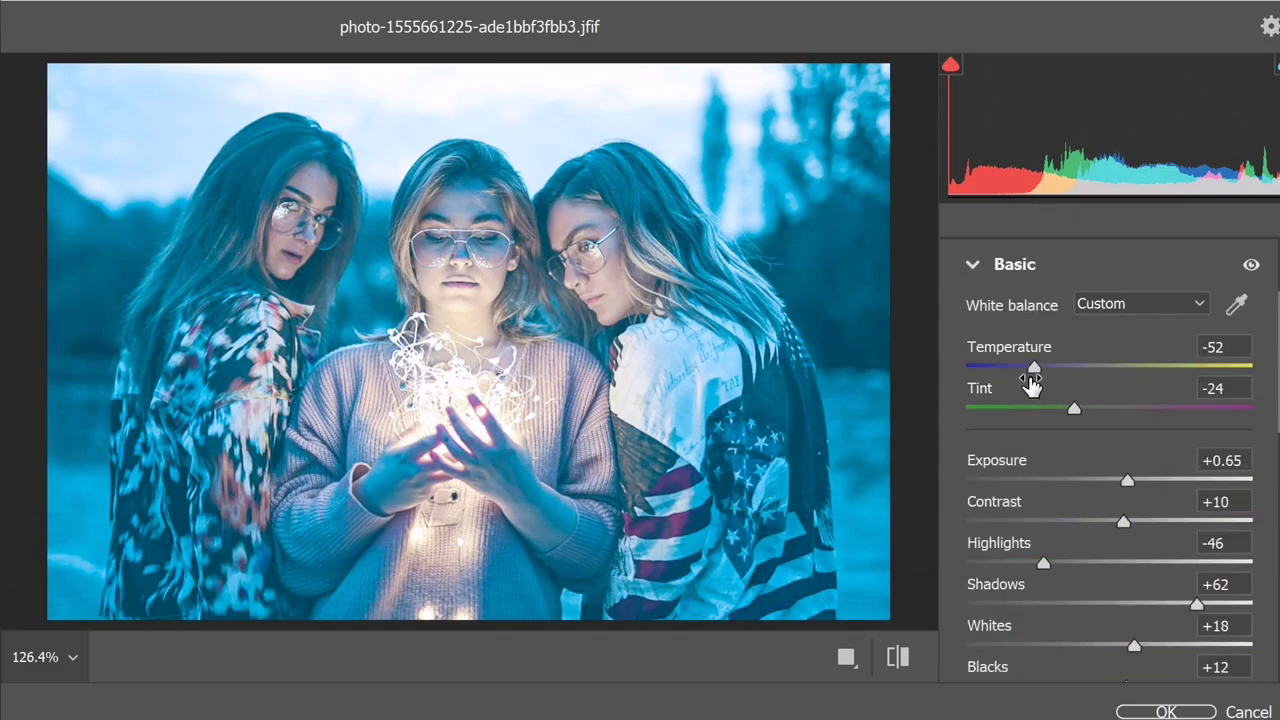
click(977, 266)
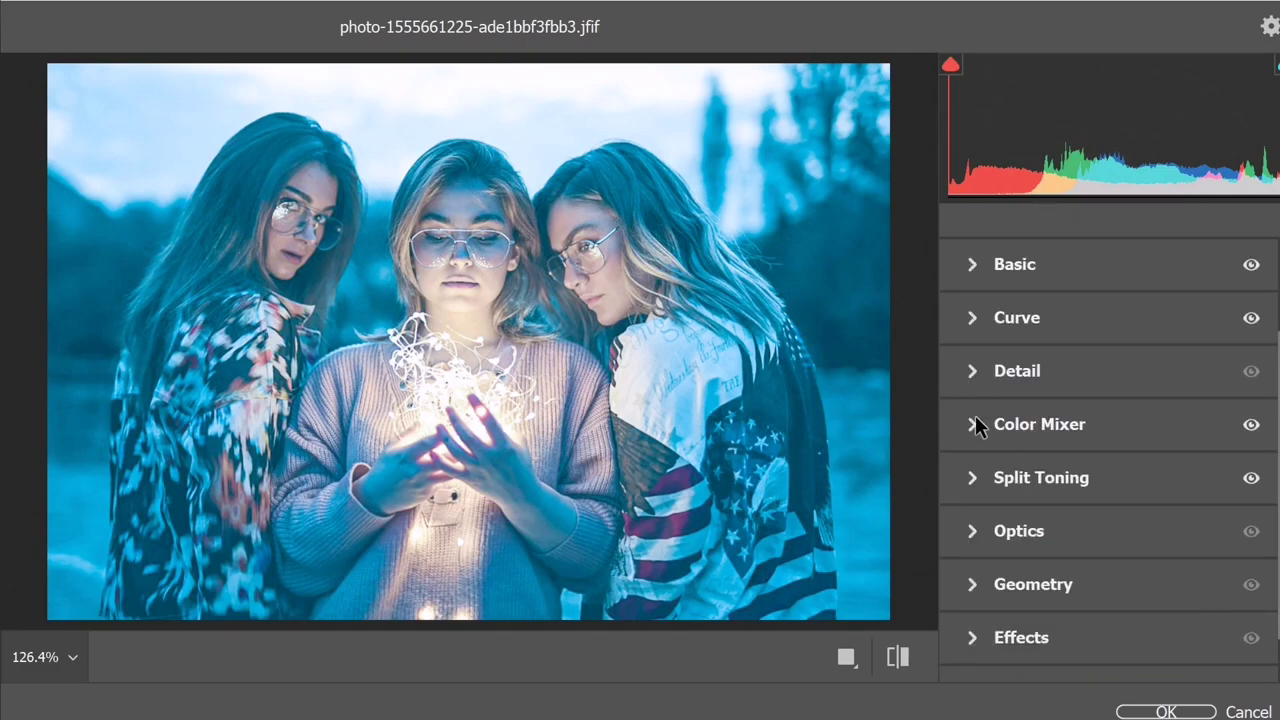
click(969, 476)
click(972, 306)
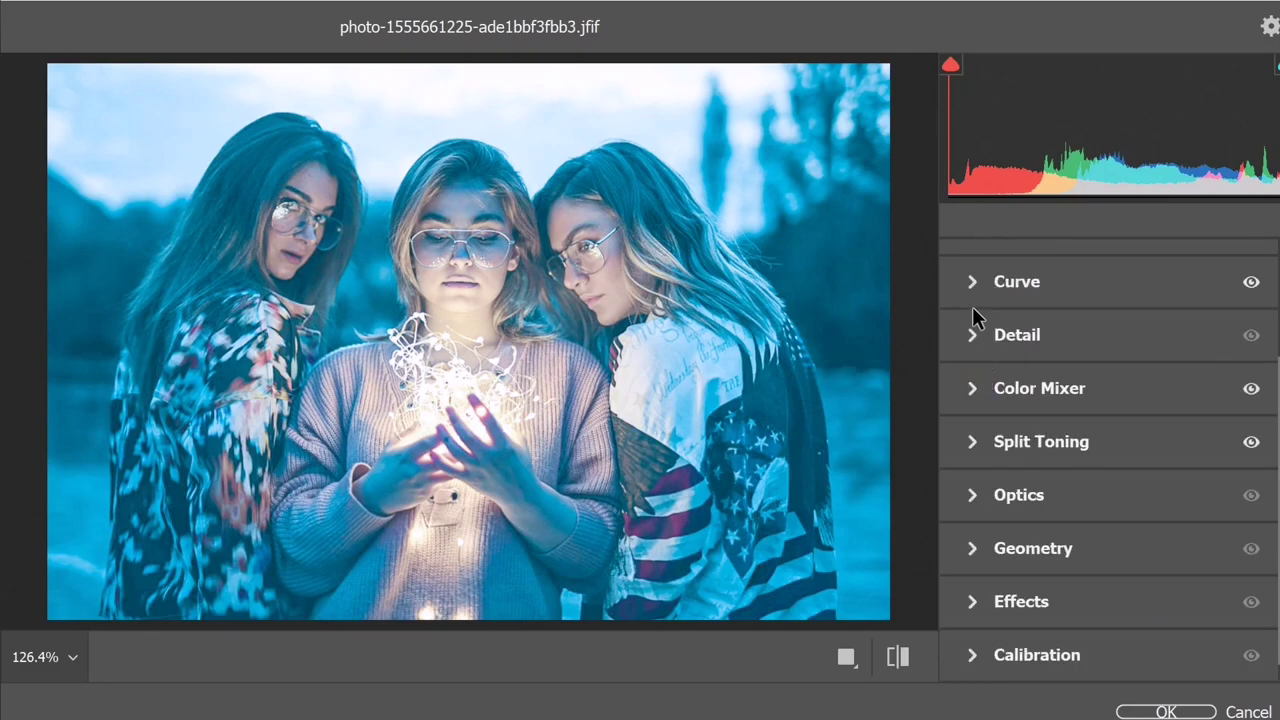
click(977, 494)
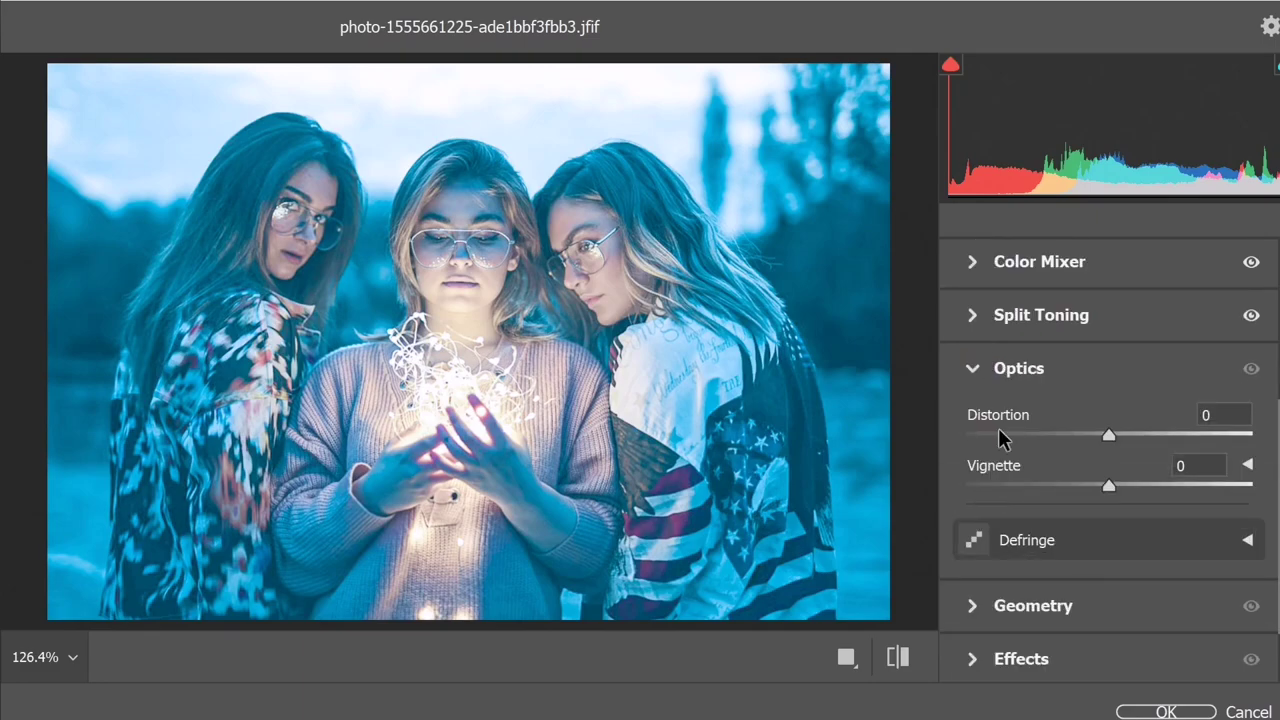
click(972, 370)
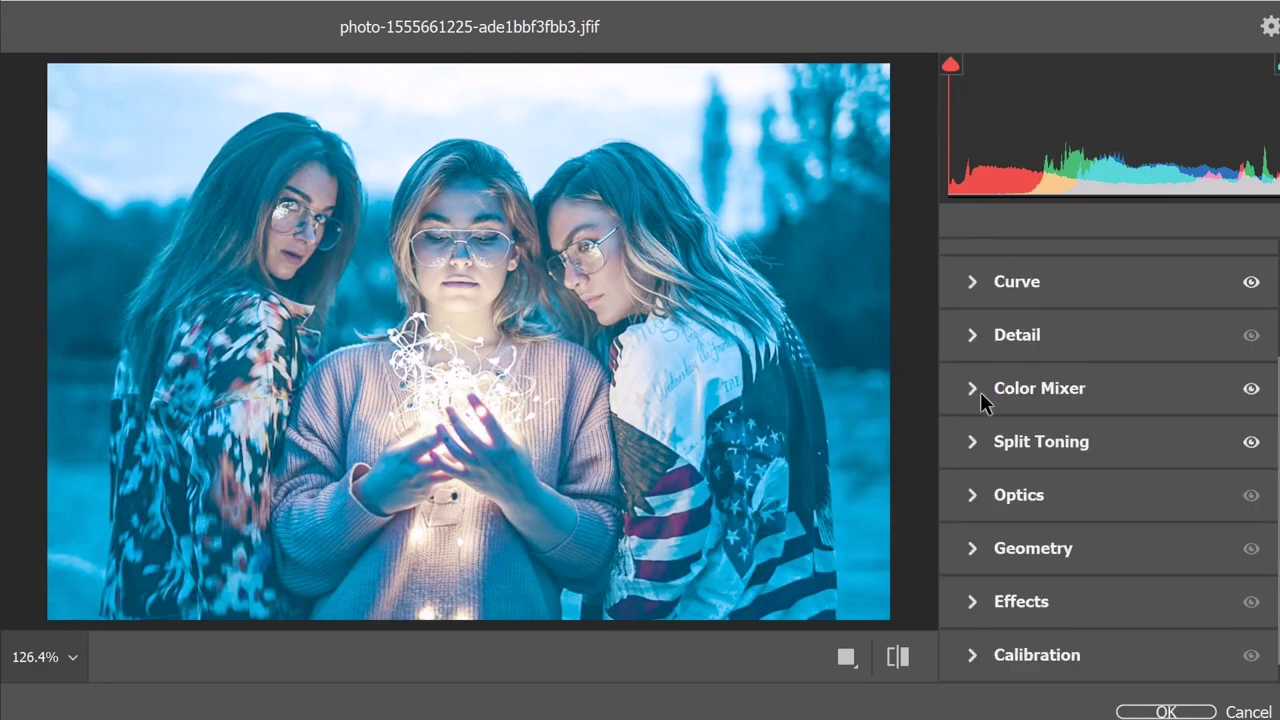
- Check the Geometry panel, then set the Calibration Shadows Tint to +9
click(982, 556)
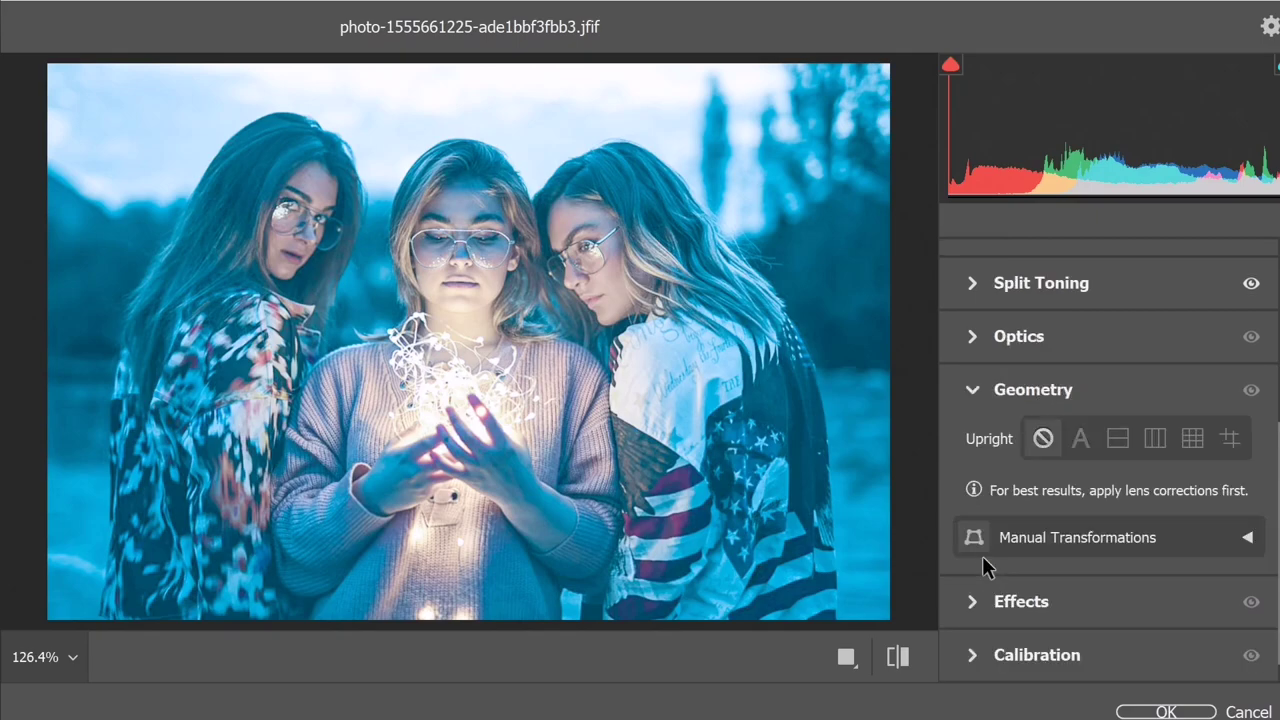
click(979, 390)
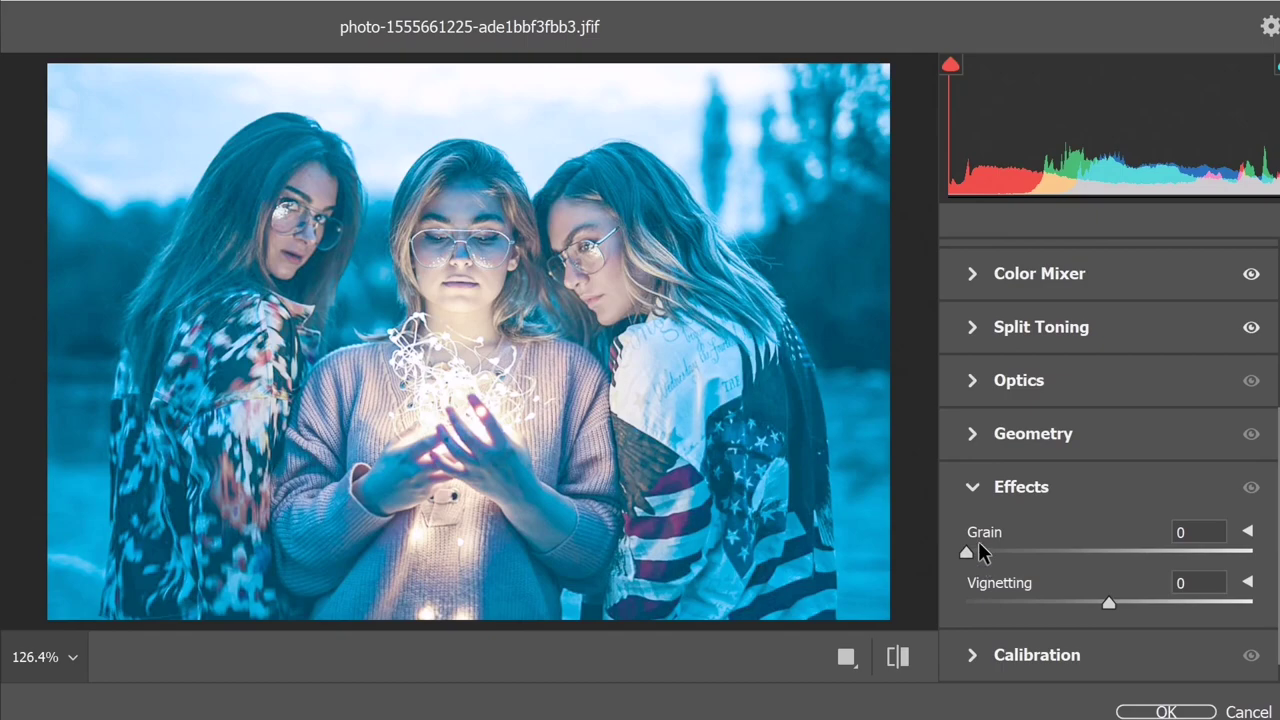
click(980, 446)
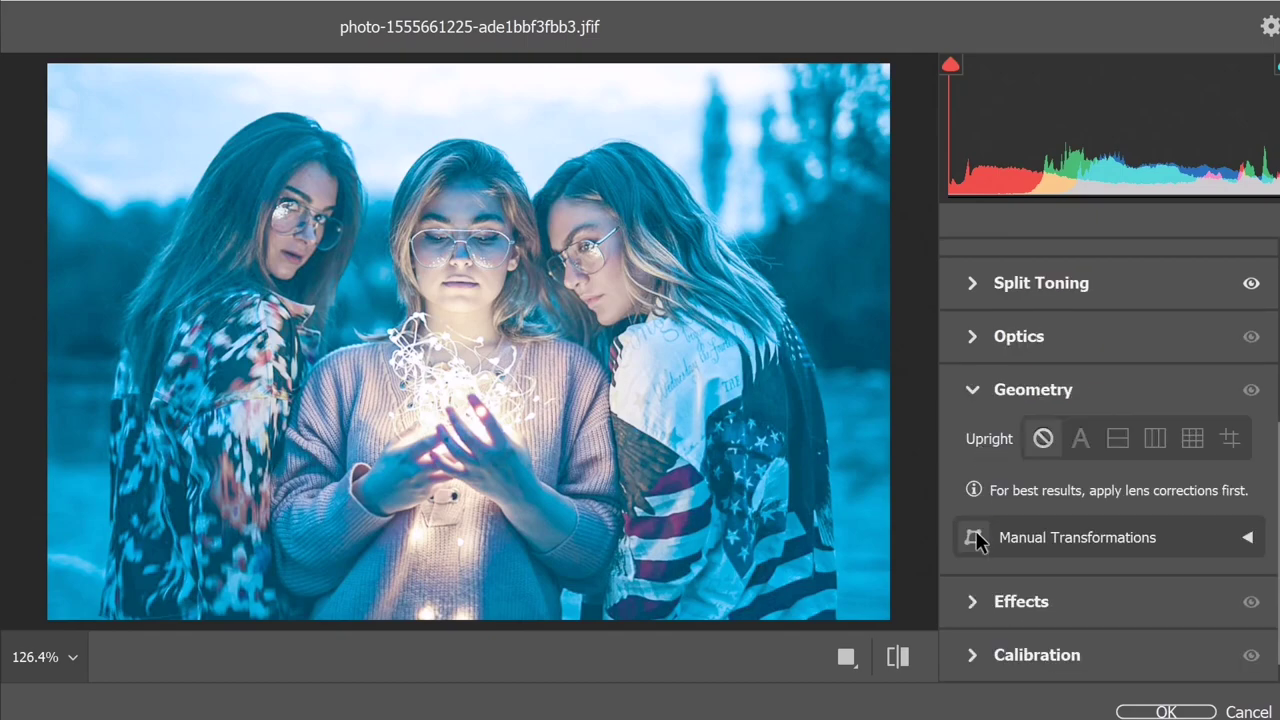
click(978, 655)
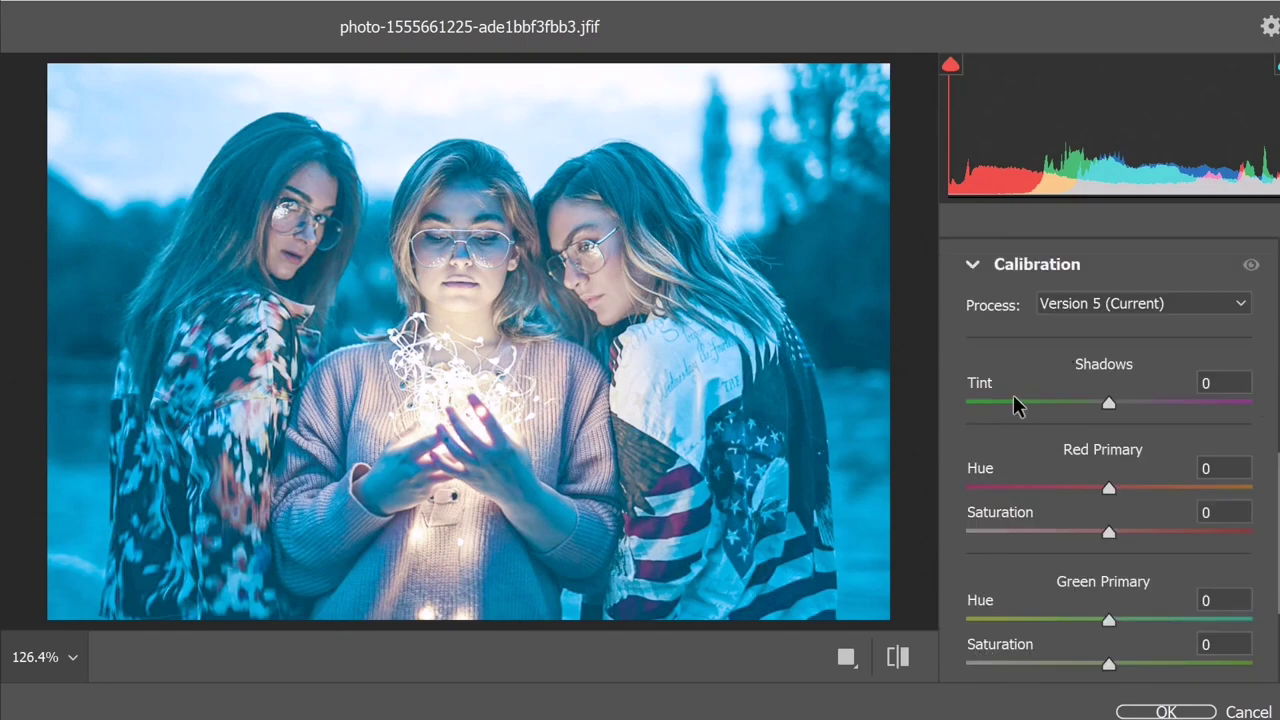
drag(1108, 400, 1125, 406)
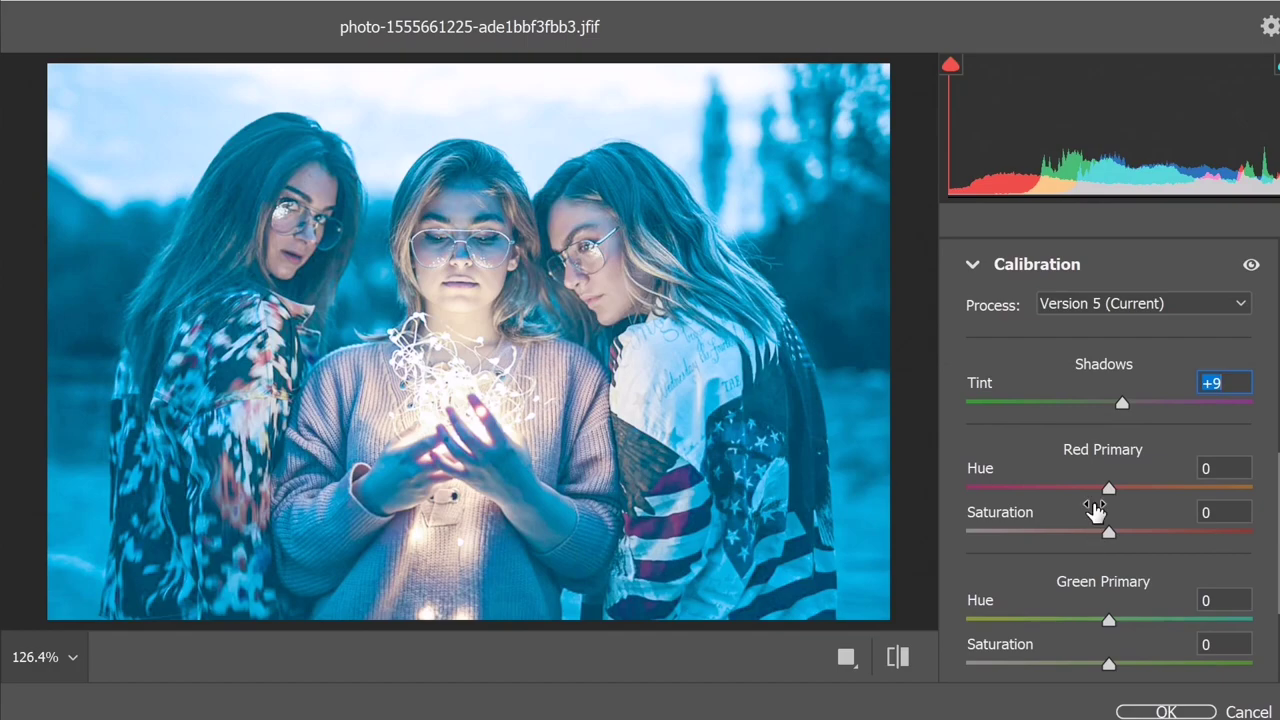
- Set Calibration primaries: Red hue +22/sat +12, Green +86/+66, Blue +39/-27
drag(1099, 488, 1137, 504)
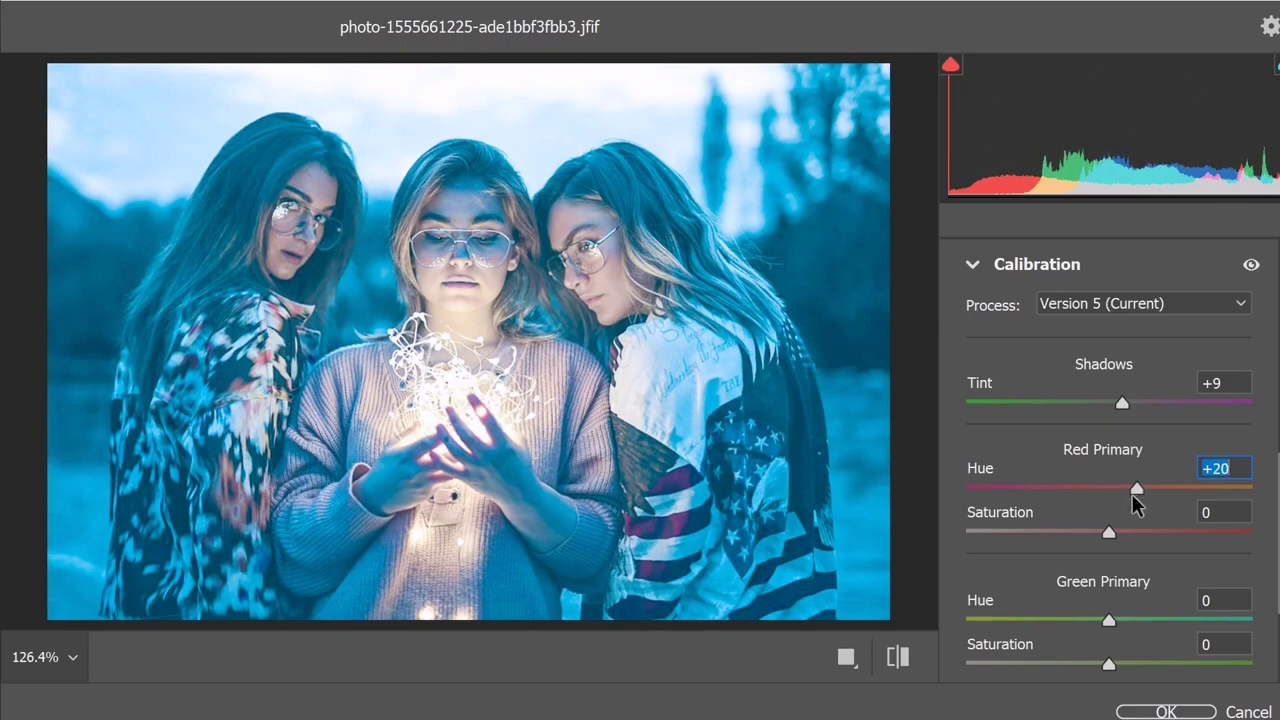
drag(1135, 497, 1139, 494)
drag(1108, 537, 1124, 538)
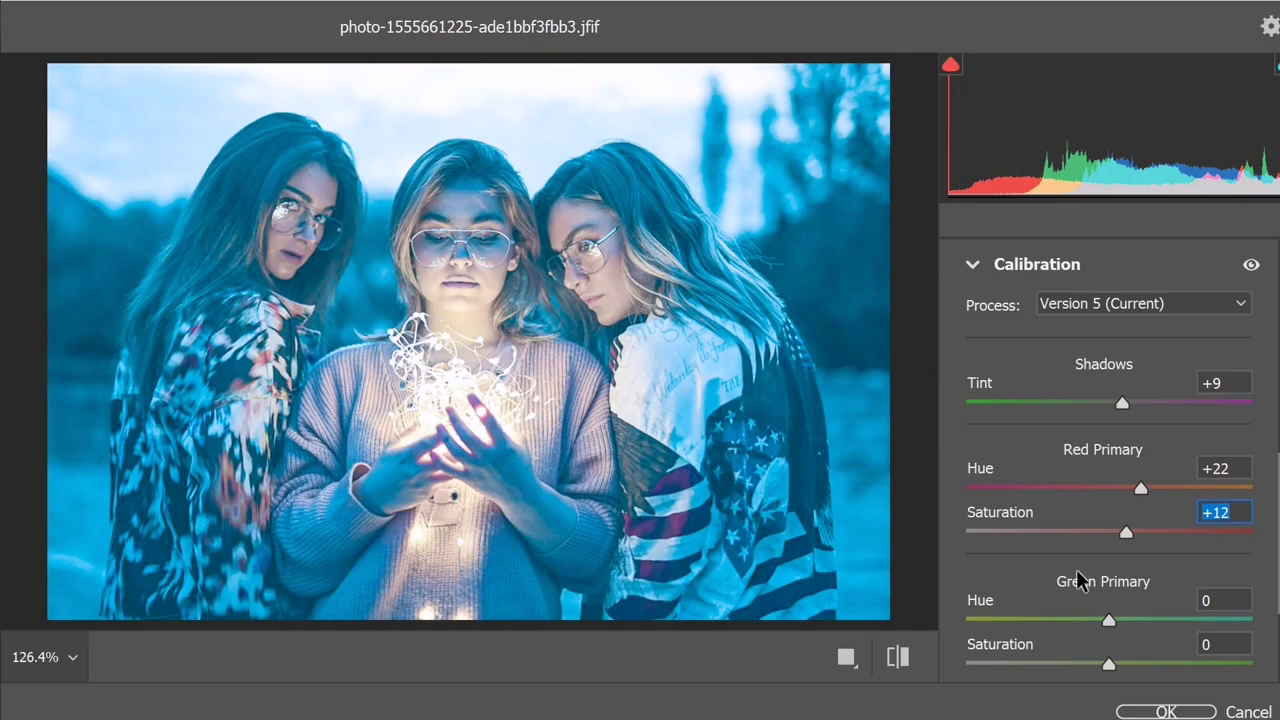
drag(1110, 619, 1228, 614)
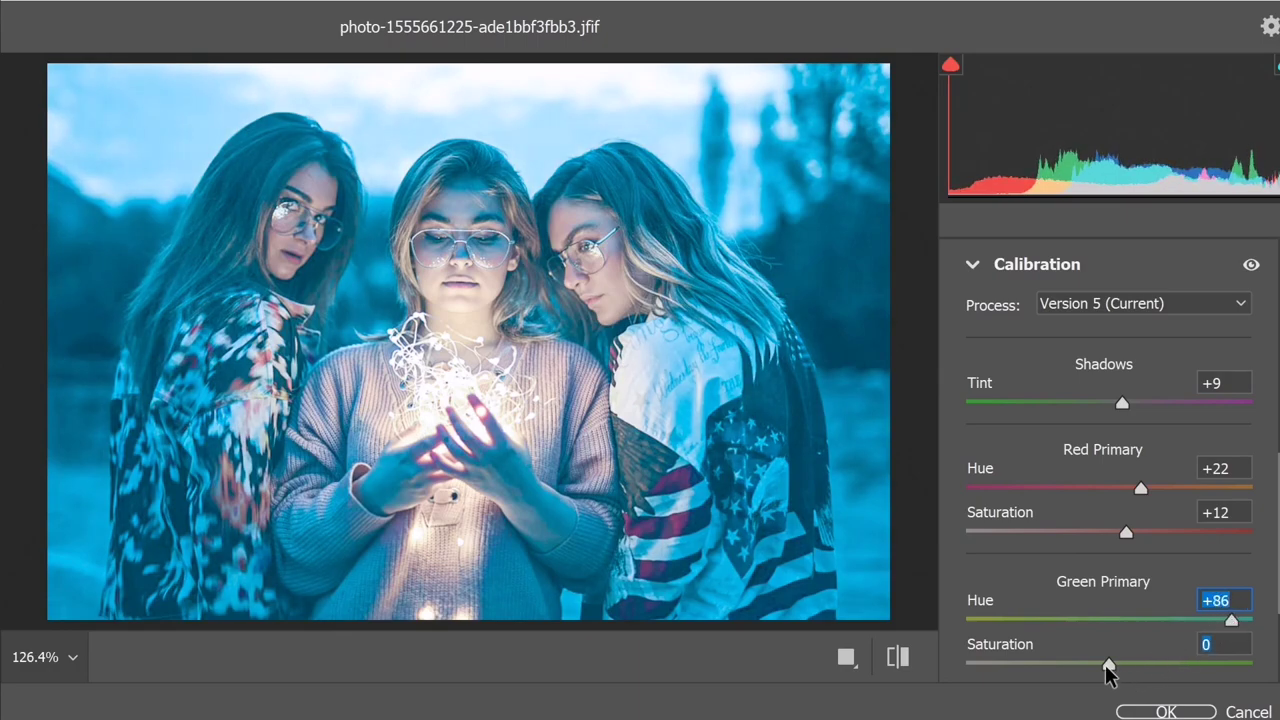
drag(1107, 667, 1203, 673)
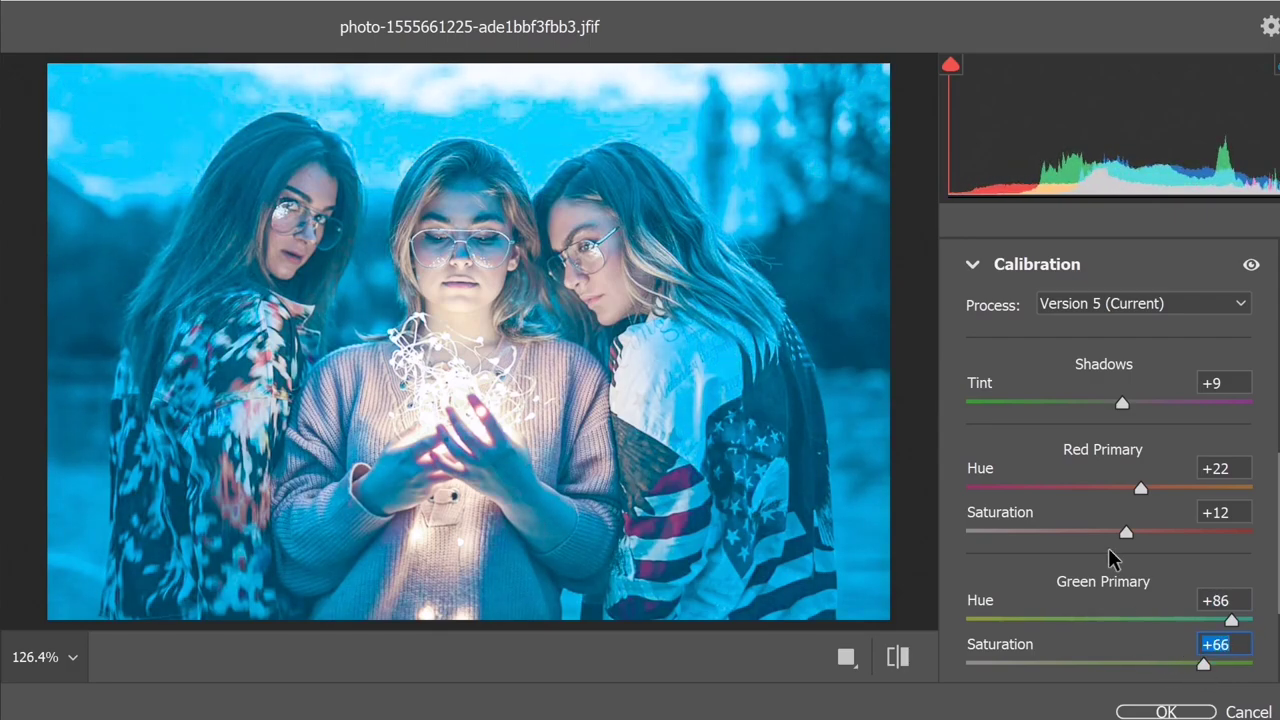
scroll(1113, 560, down, 1)
scroll(1111, 558, down, 1)
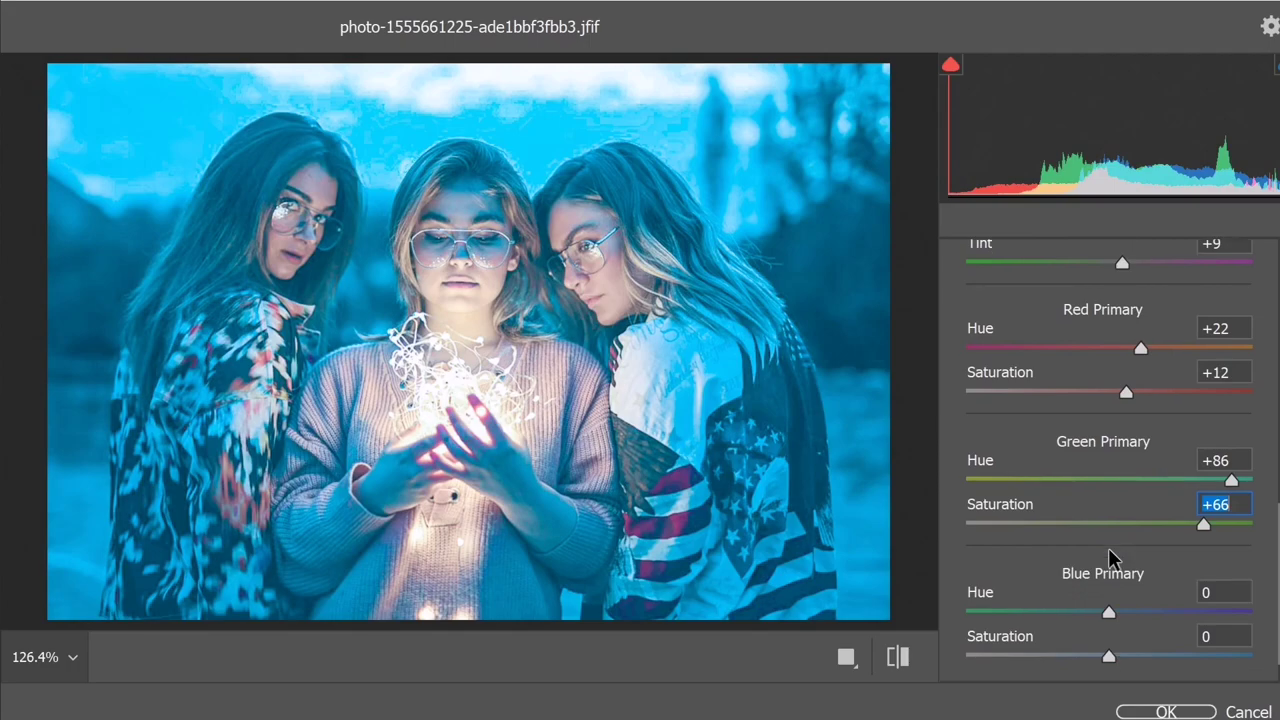
drag(1108, 610, 1164, 612)
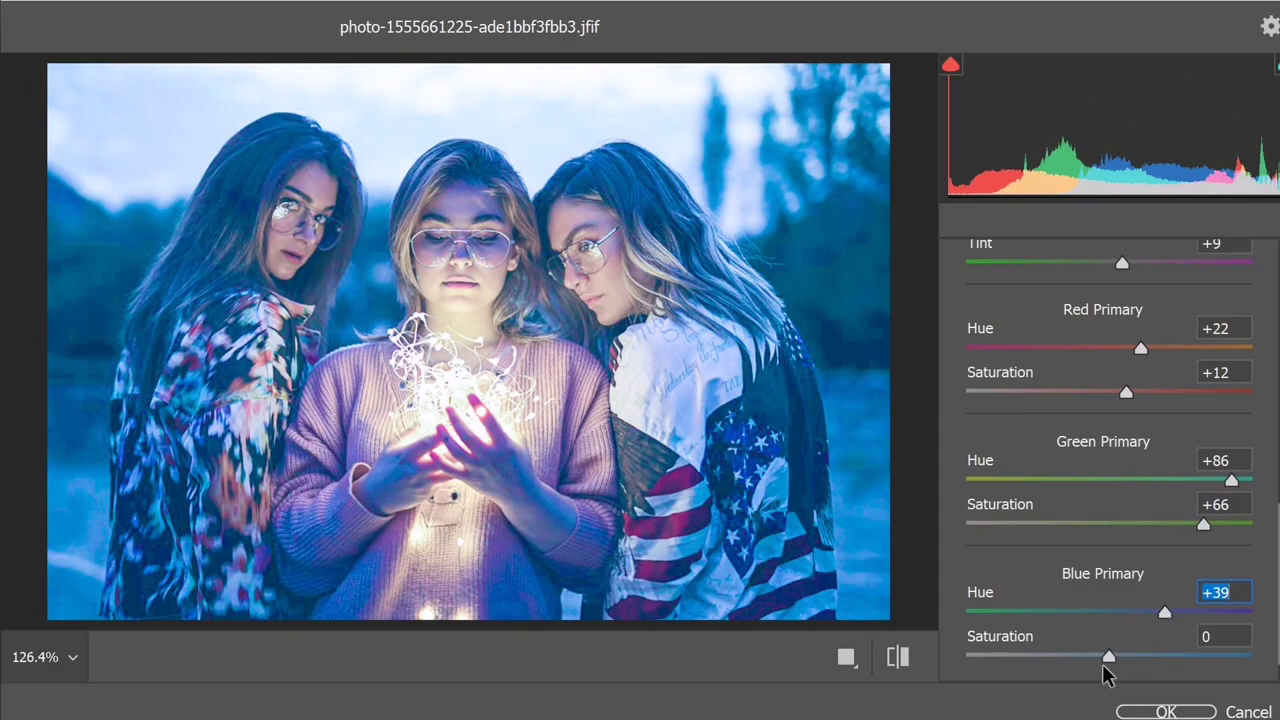
drag(1108, 660, 1067, 658)
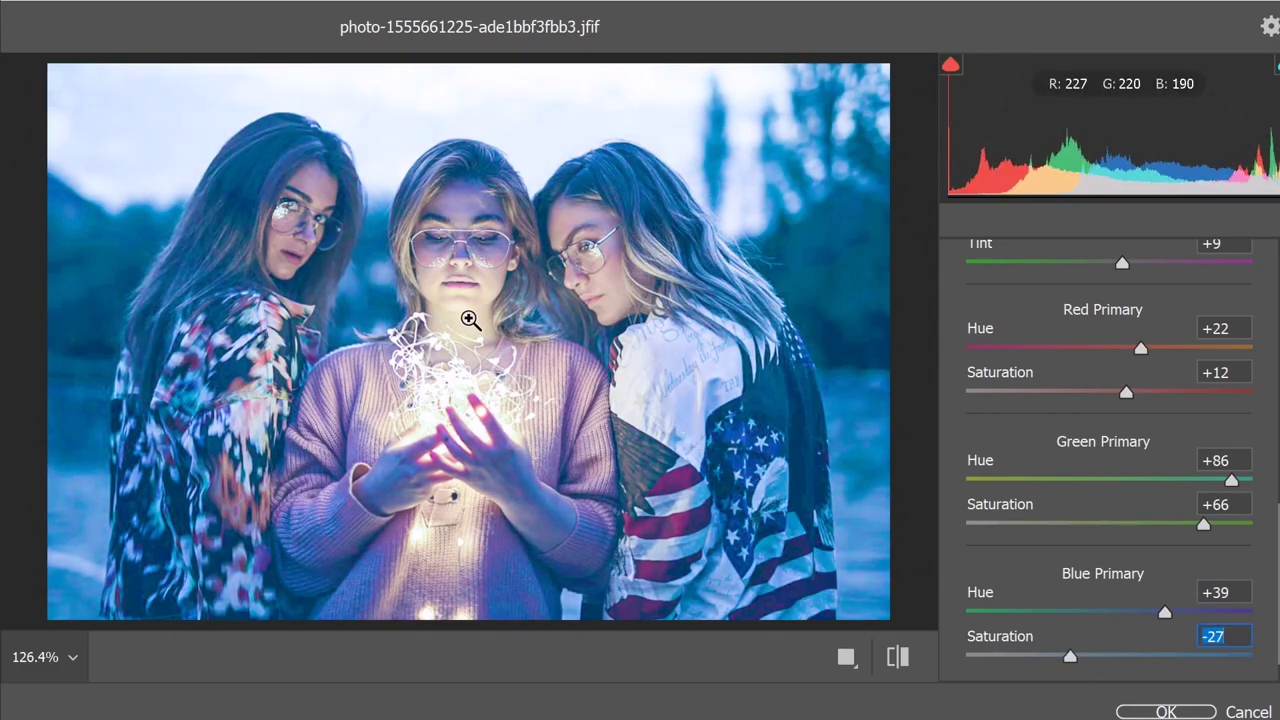
- Inspect the graded photo up close and open the Camera Raw profile browser
scroll(645, 265, up, 5)
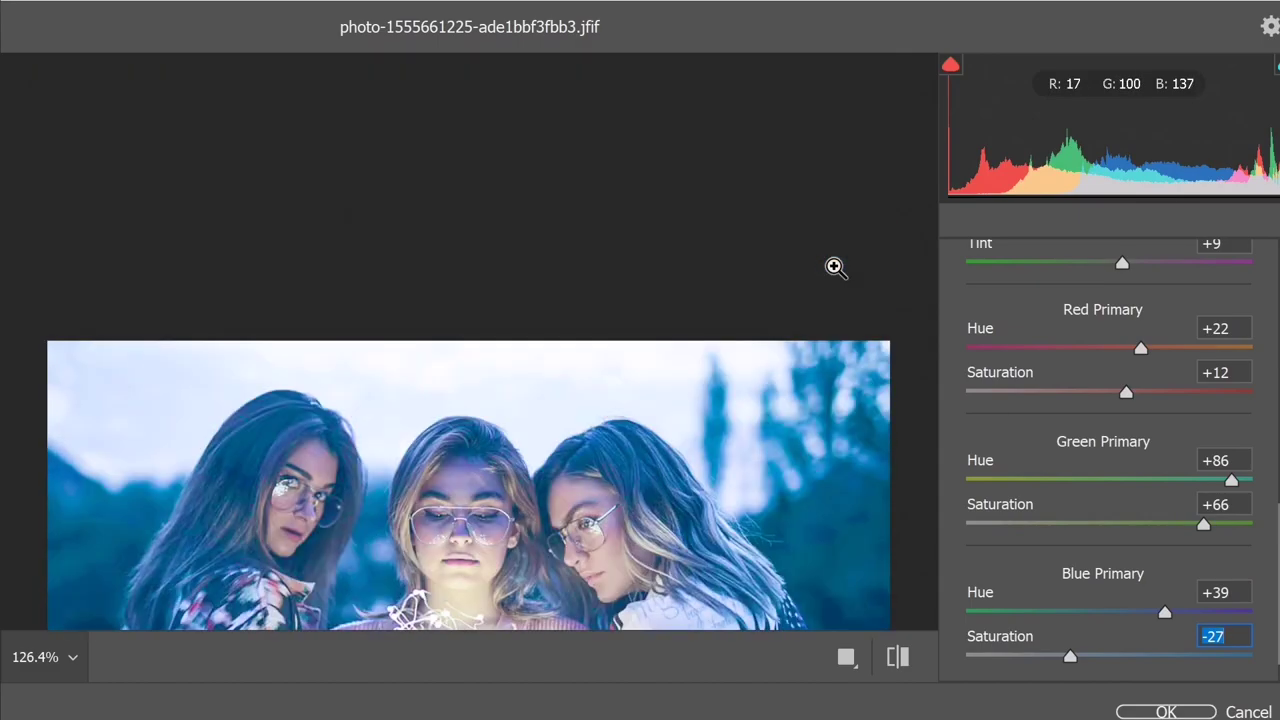
scroll(835, 268, up, 3)
scroll(835, 268, up, 3)
scroll(657, 431, down, 3)
scroll(655, 435, down, 3)
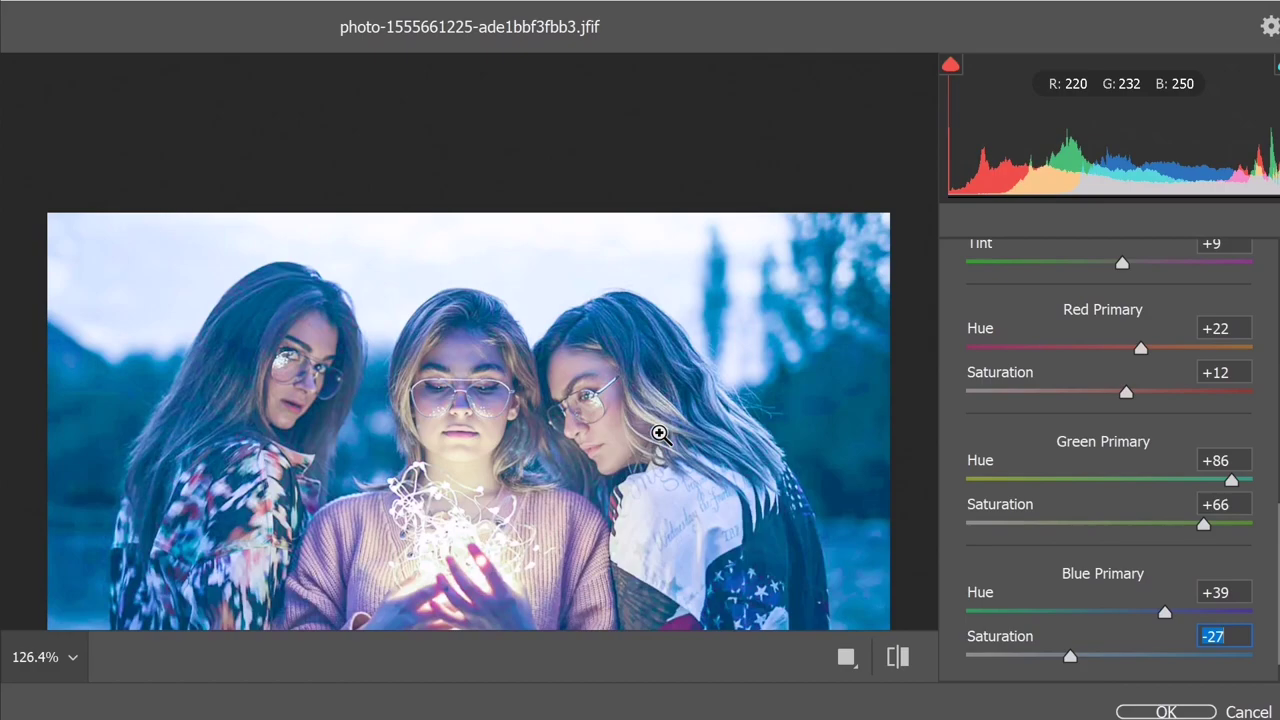
scroll(654, 437, down, 3)
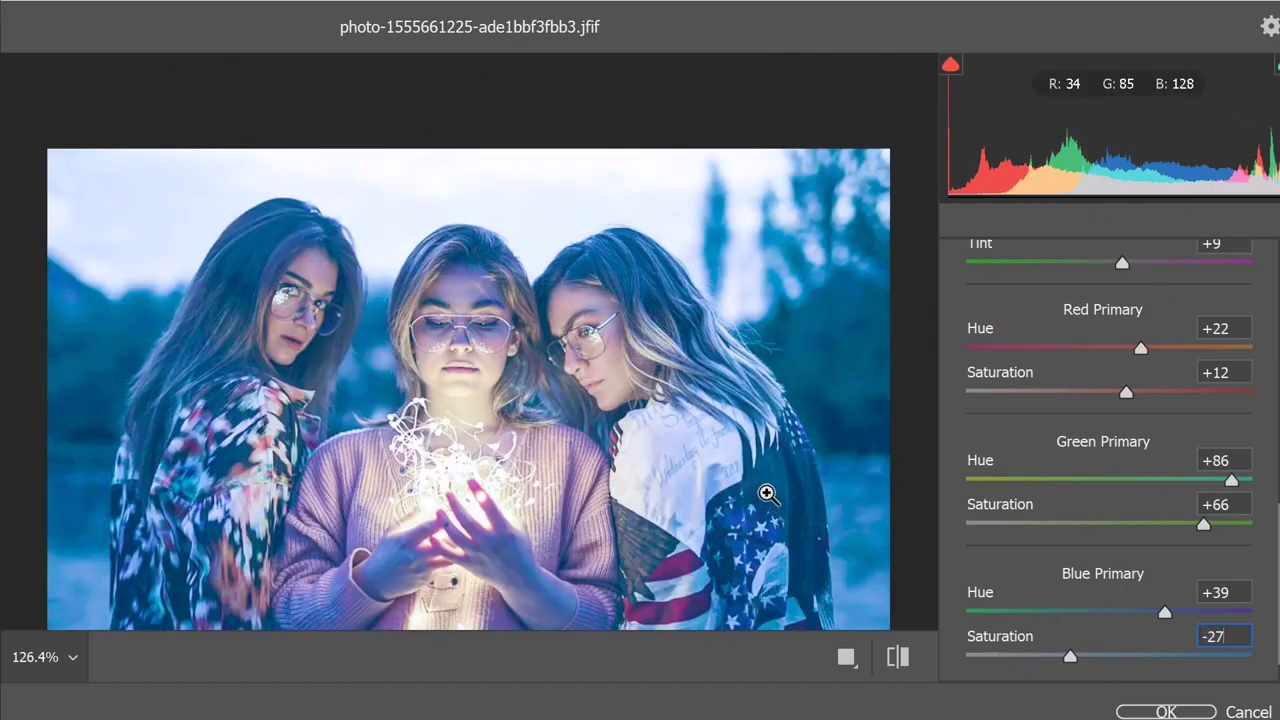
scroll(1262, 440, up, 5)
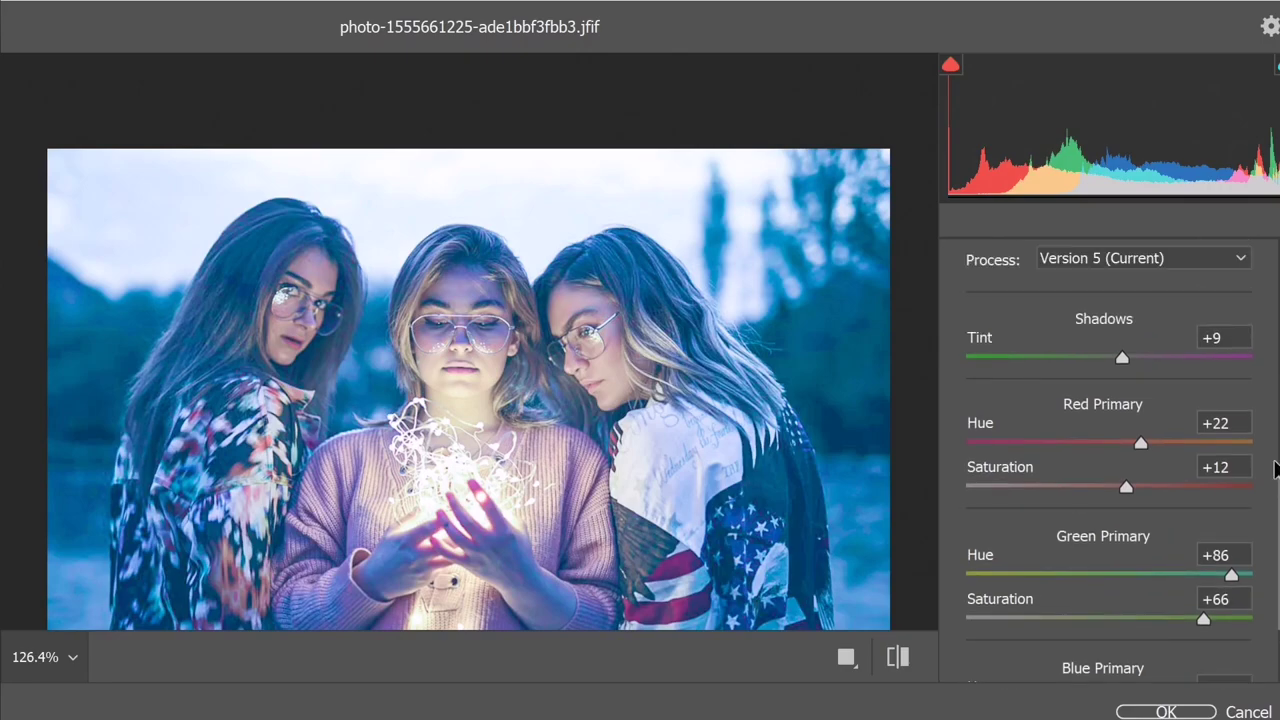
scroll(1249, 363, up, 5)
scroll(1249, 286, up, 5)
scroll(1258, 262, up, 2)
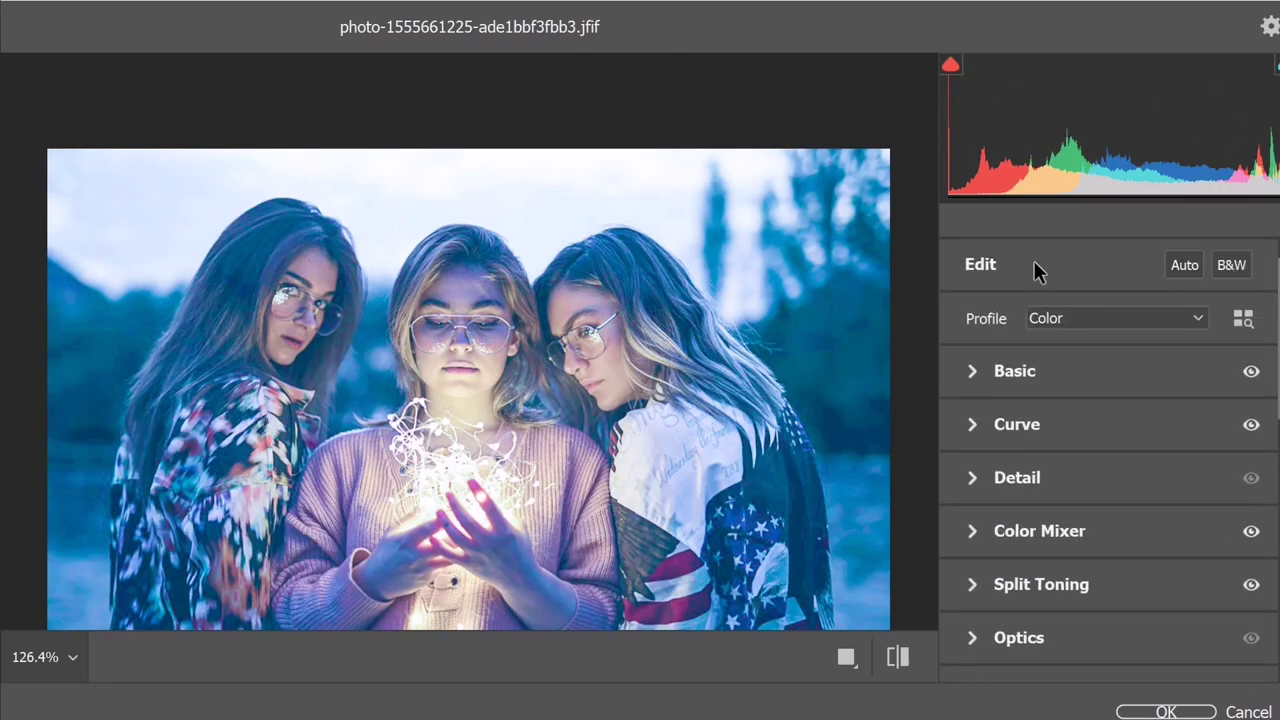
click(1240, 320)
click(541, 333)
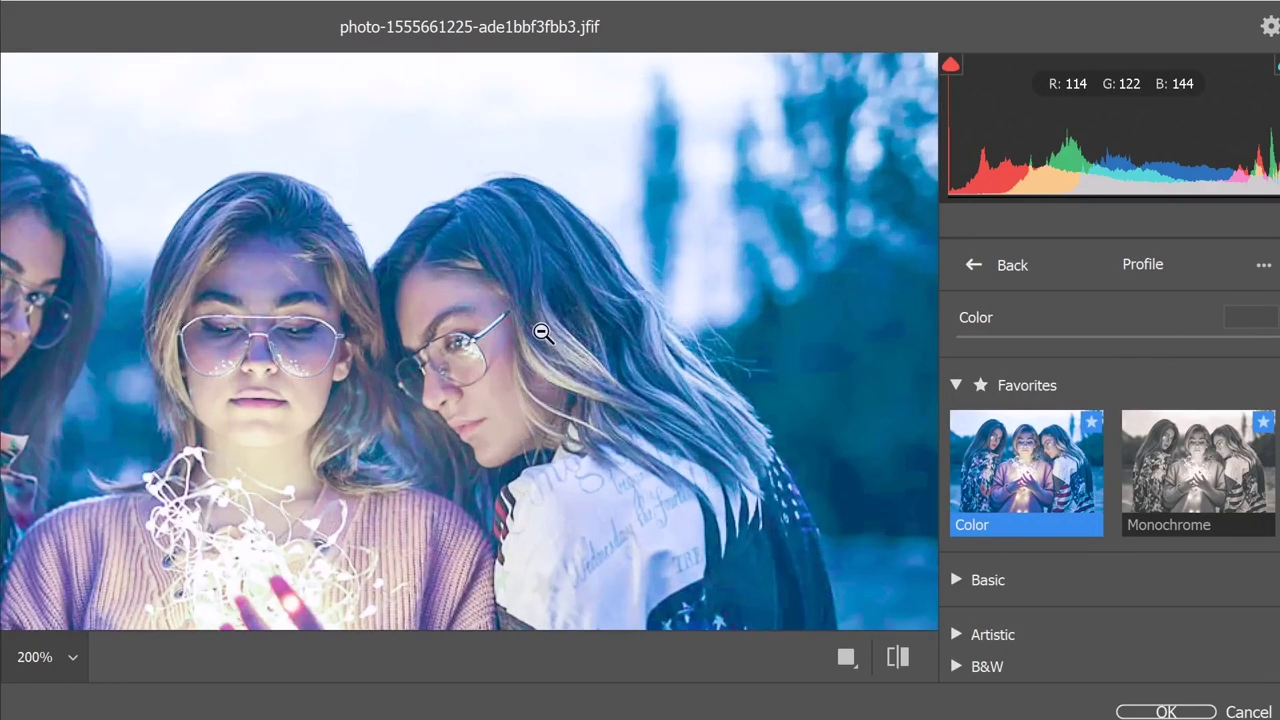
- Collapse Favorites, keep the Color profile, and apply the Camera Raw Filter to the edit layer
scroll(455, 323, down, 1)
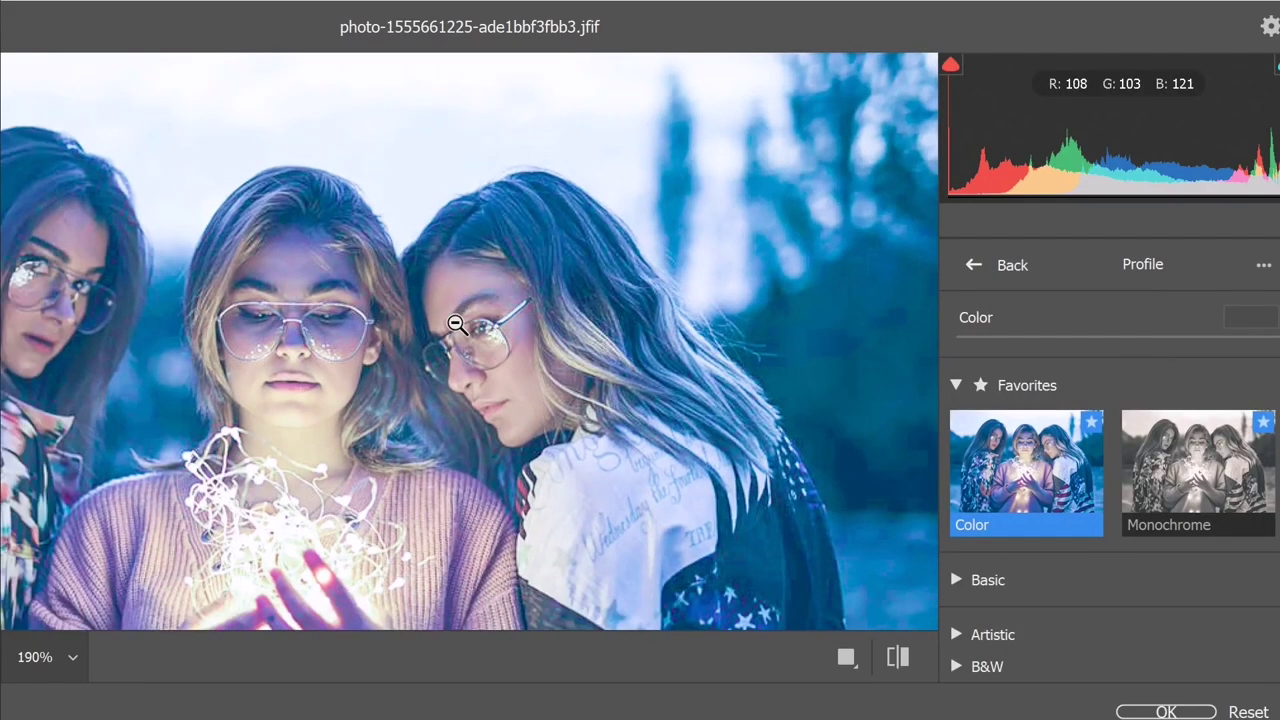
scroll(455, 323, down, 1)
scroll(455, 323, down, 1)
scroll(457, 323, down, 1)
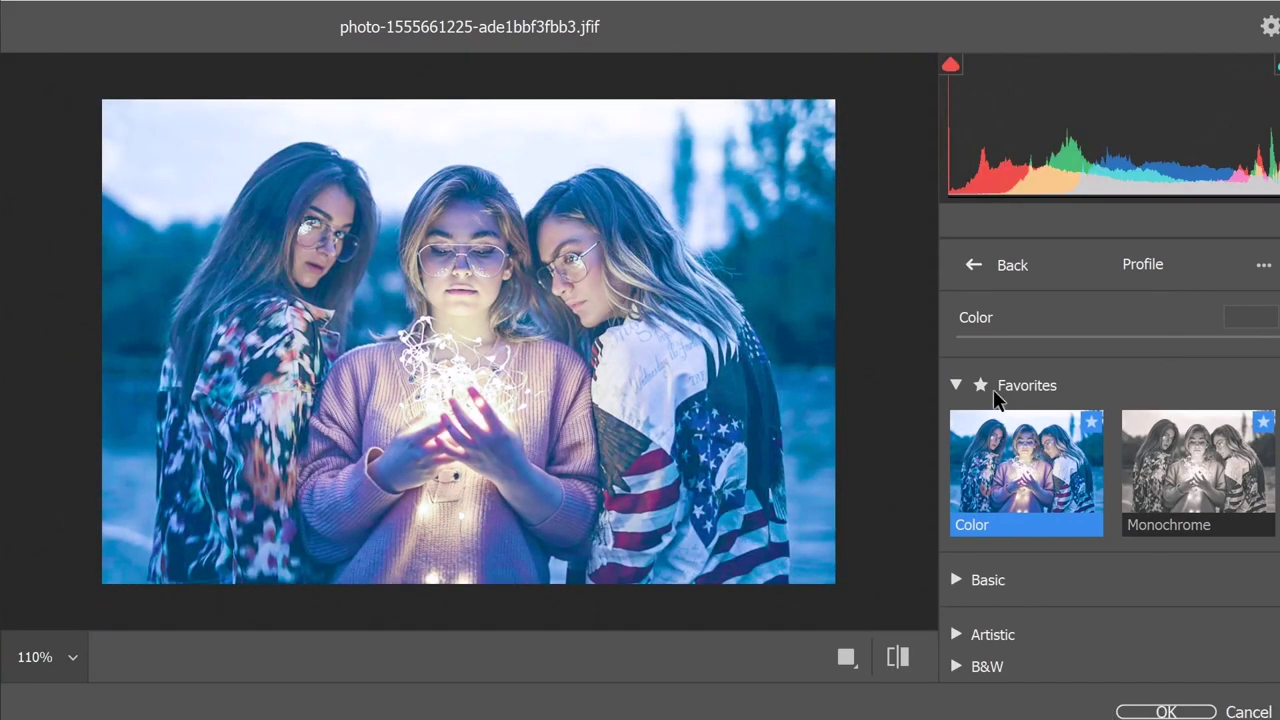
click(955, 385)
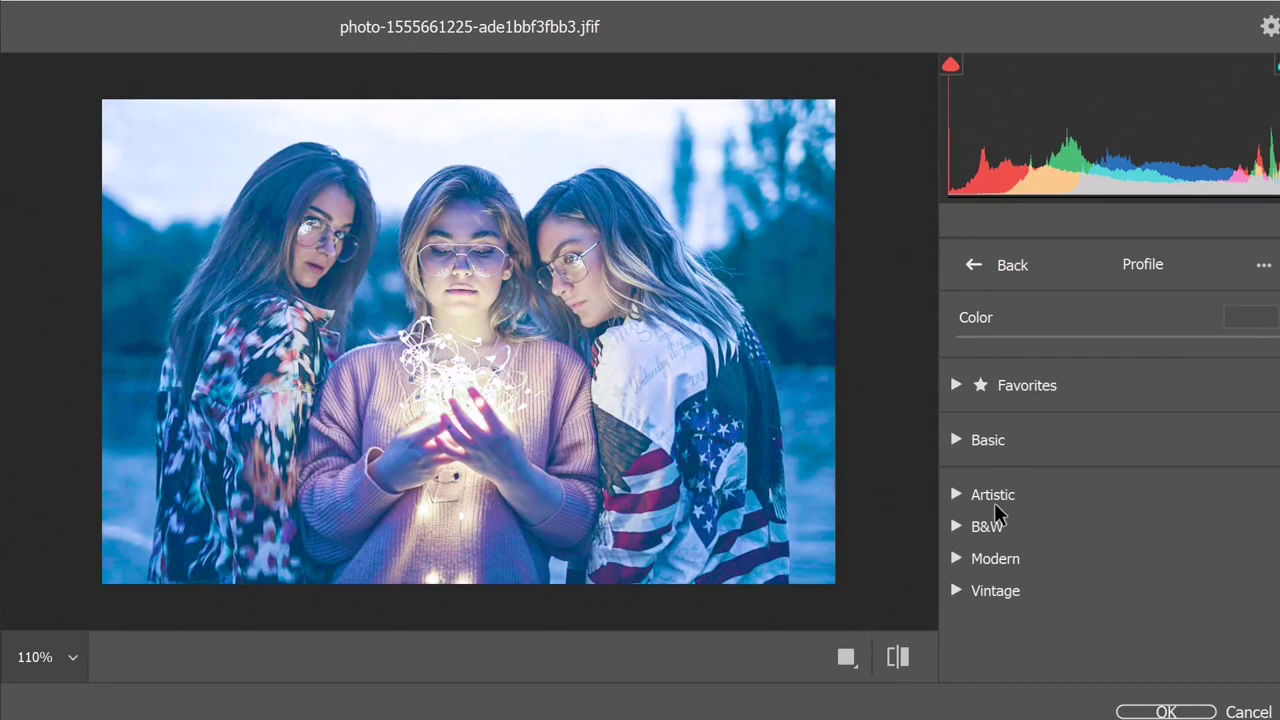
click(1164, 710)
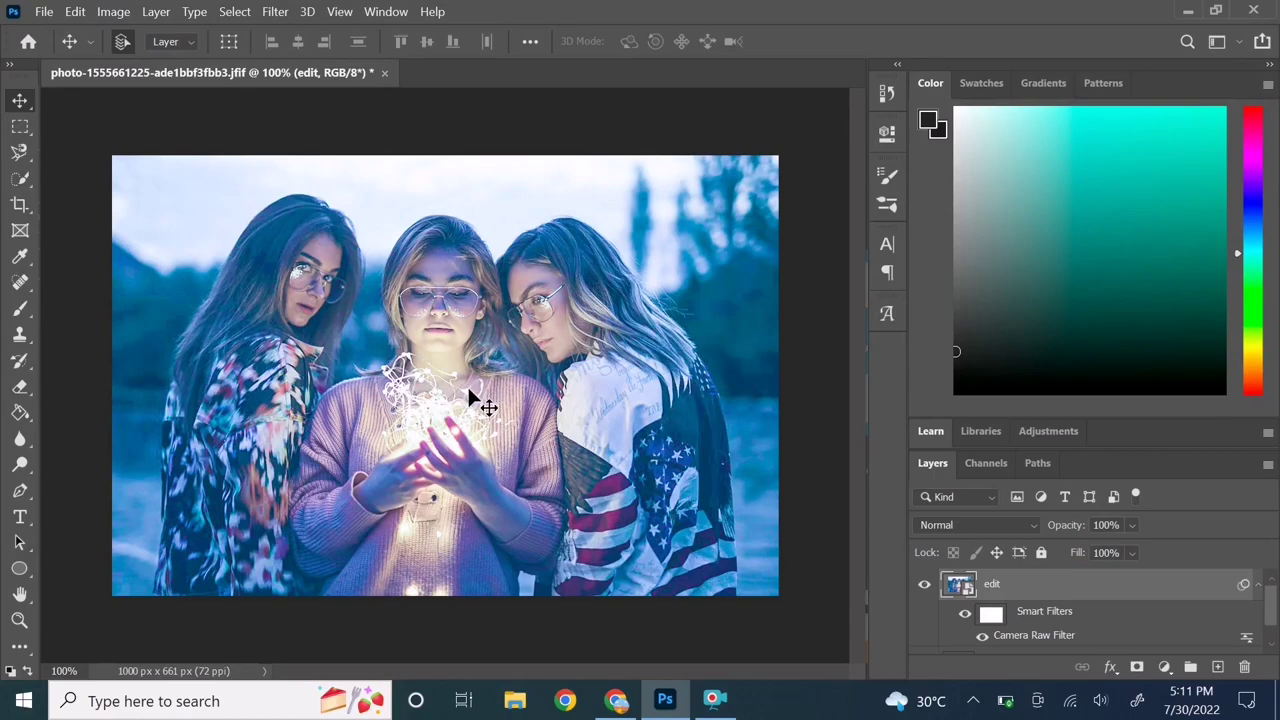
- Toggle the graded layer's visibility to compare it with the original photo
click(922, 587)
click(924, 587)
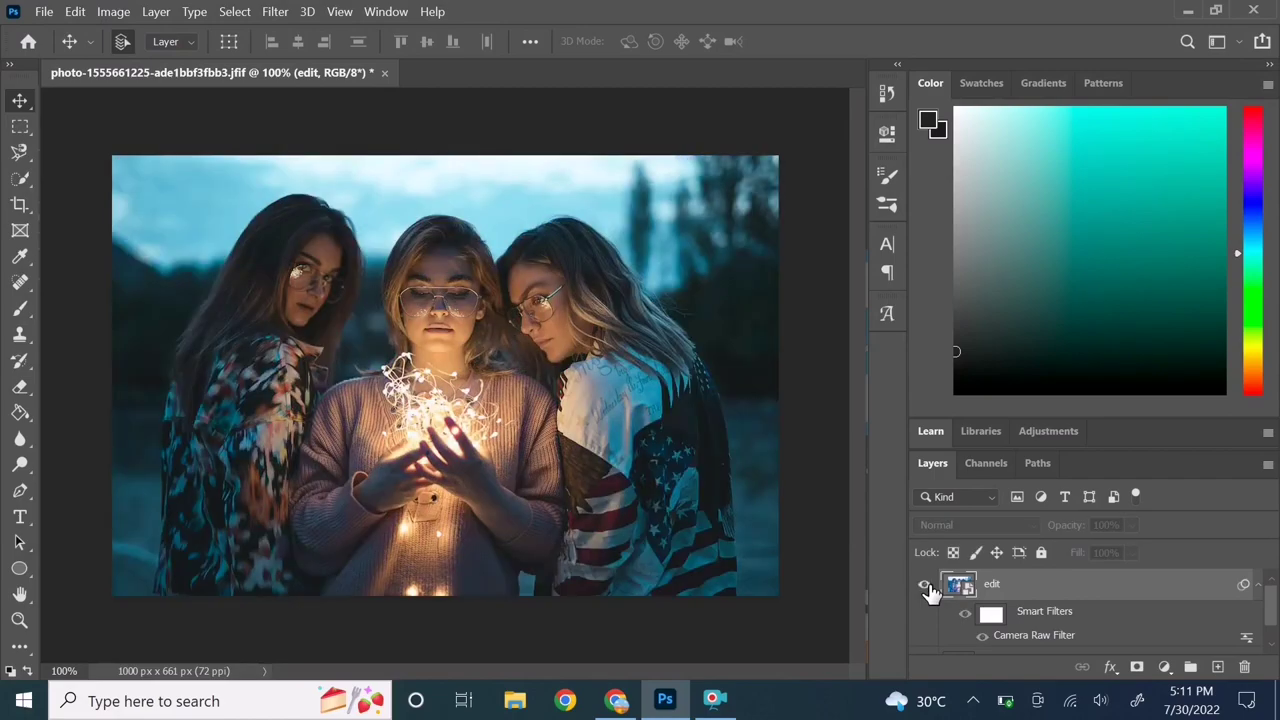
click(924, 587)
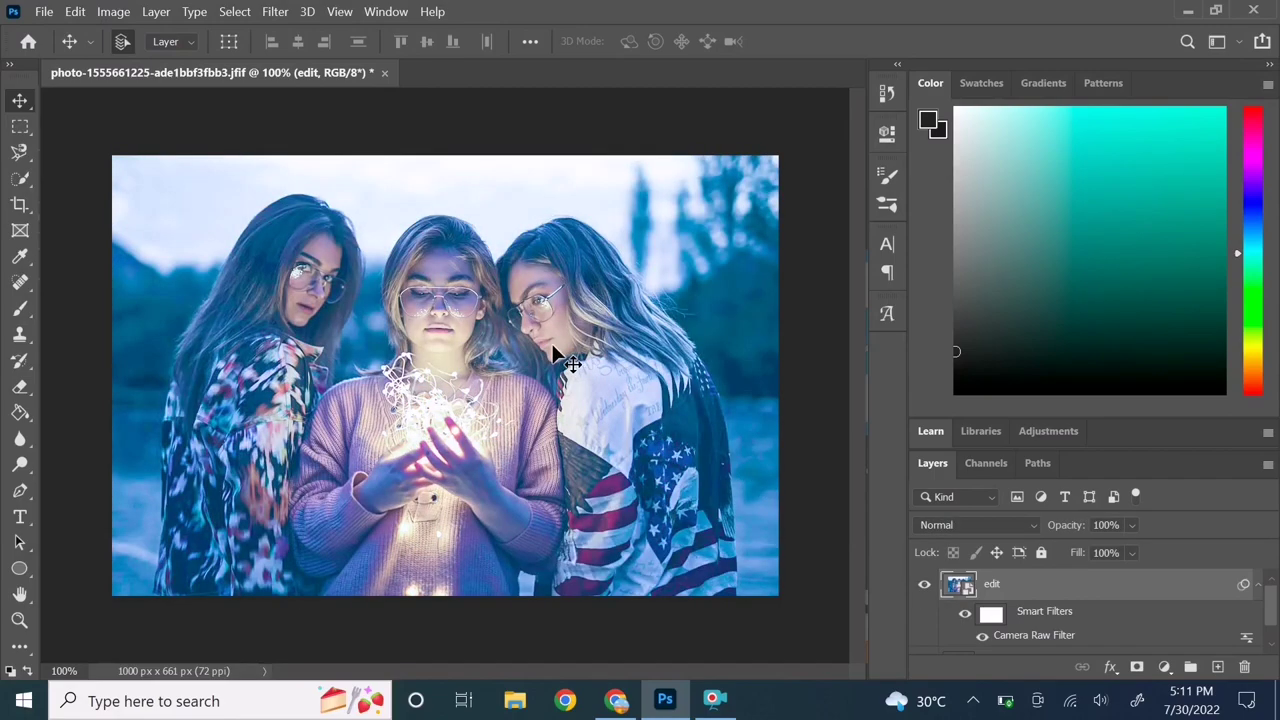
- Nudge the graded edit layer about 48 px to the right and zoom in
scroll(560, 357, up, 2)
scroll(560, 357, up, 1)
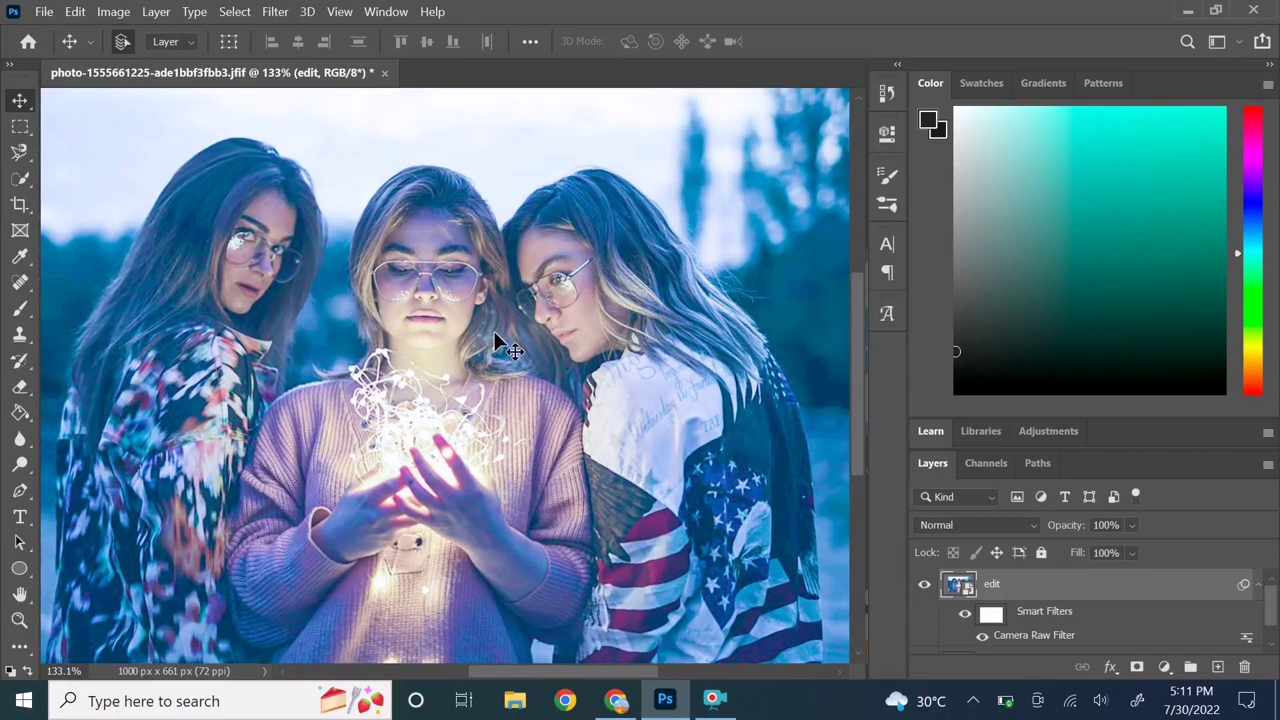
drag(497, 338, 545, 336)
scroll(545, 336, up, 1)
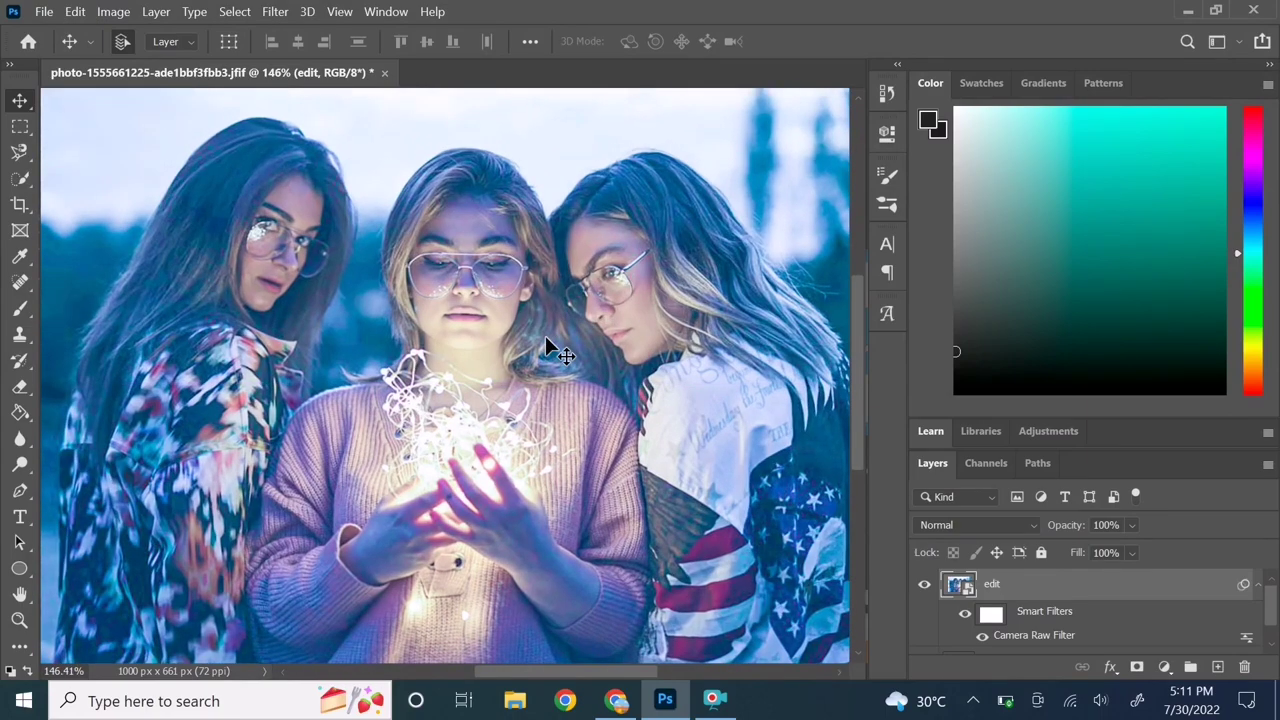
click(44, 12)
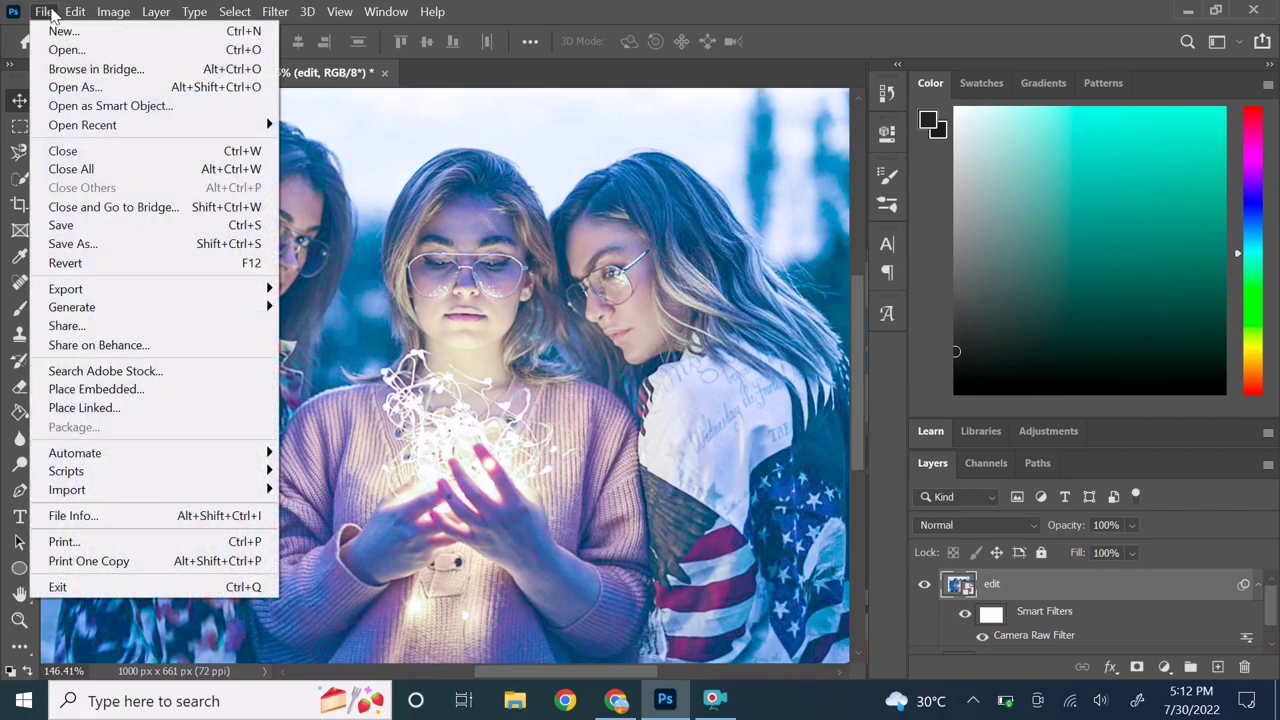
click(88, 52)
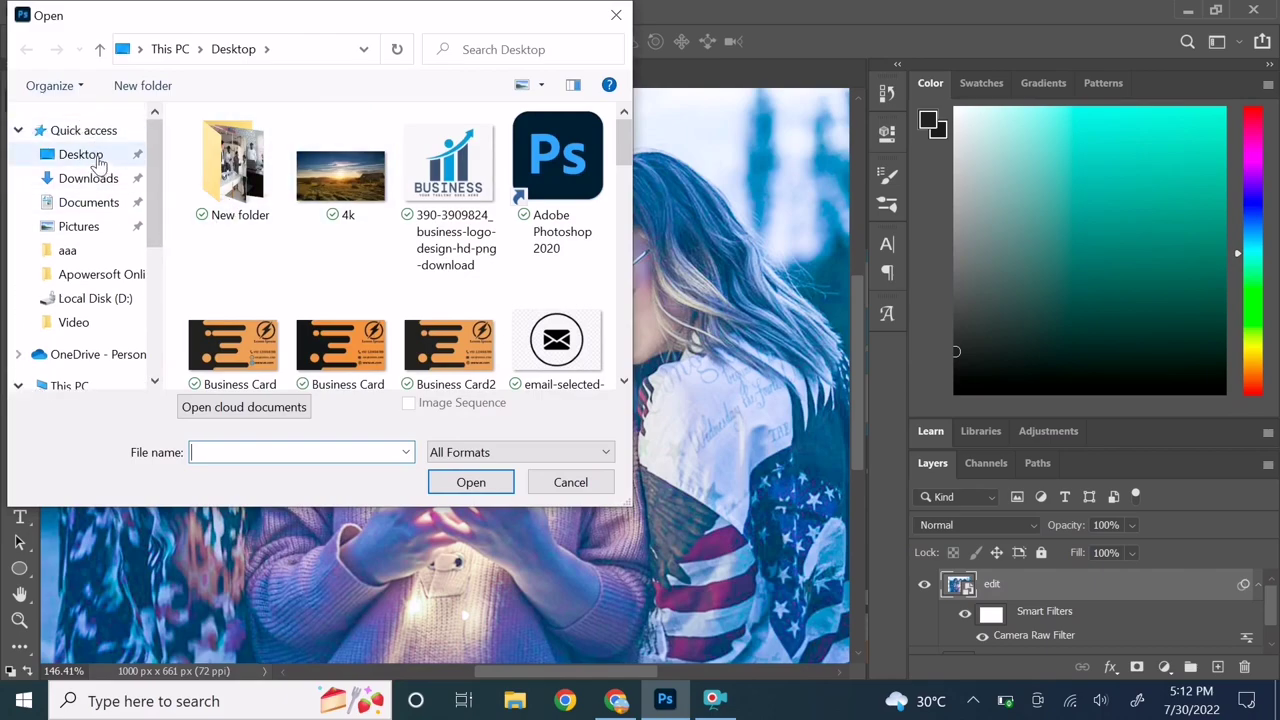
scroll(342, 220, down, 3)
scroll(346, 222, down, 3)
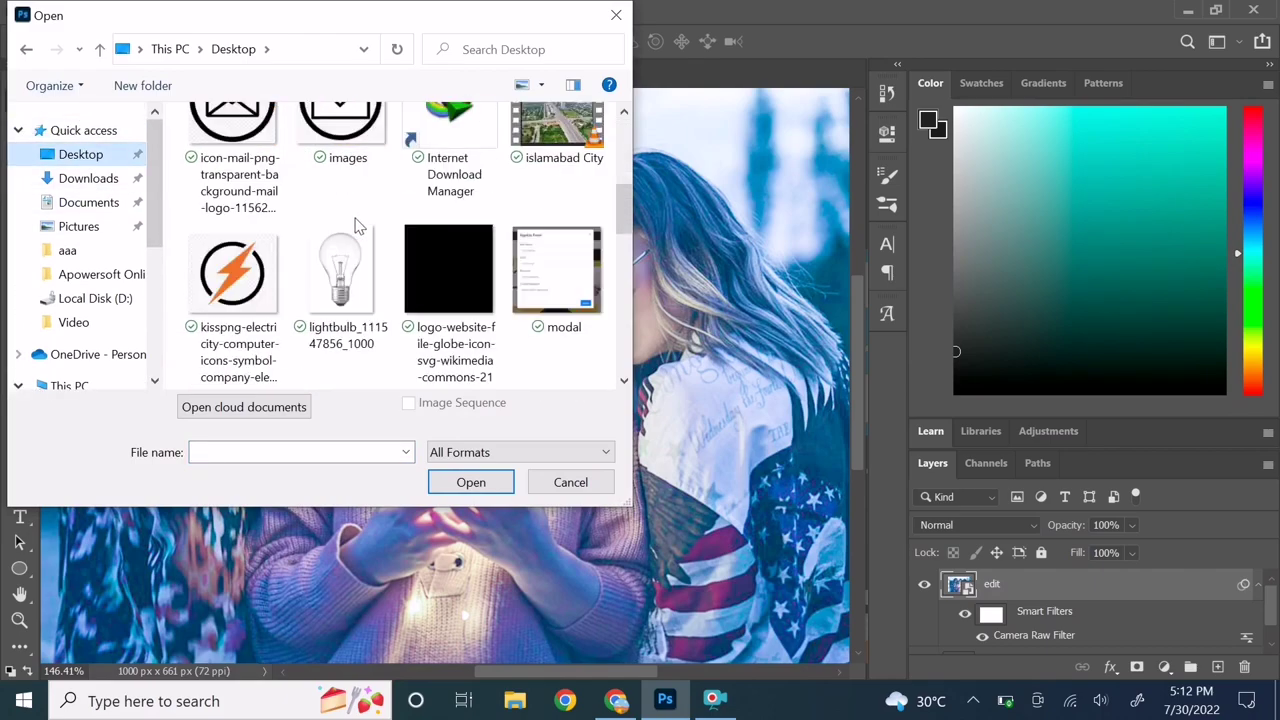
scroll(350, 225, down, 3)
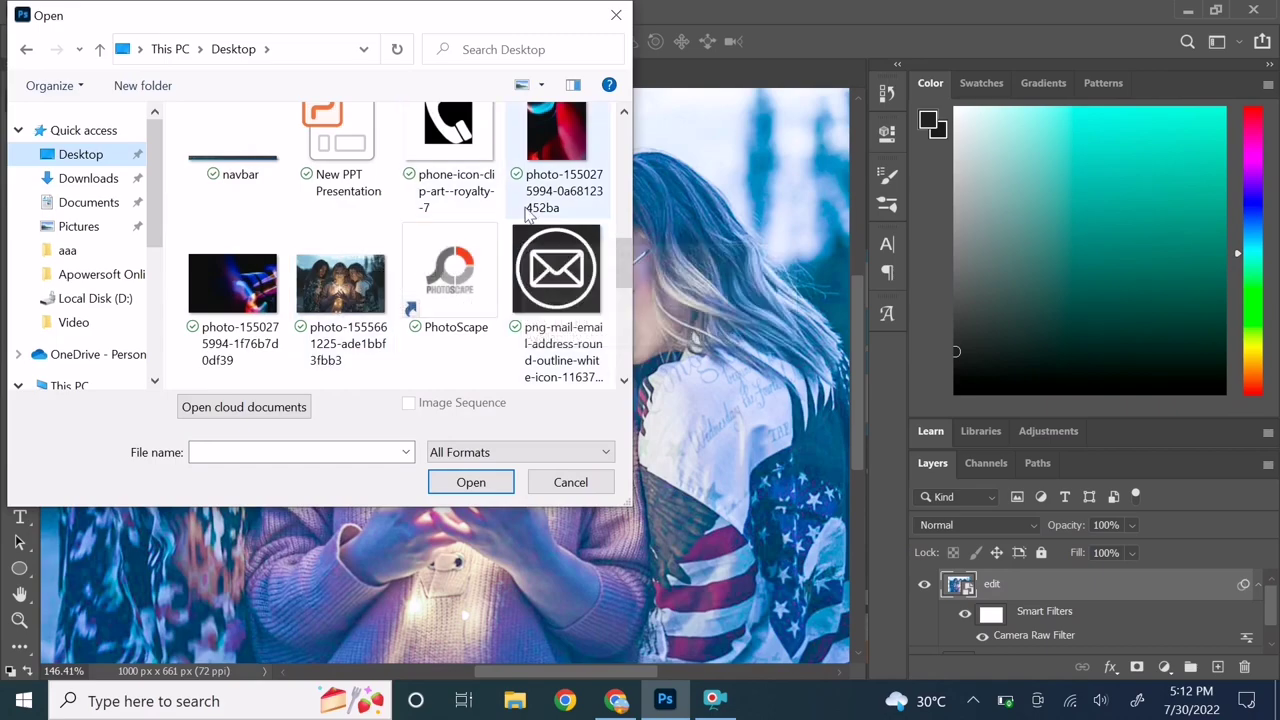
scroll(530, 219, up, 1)
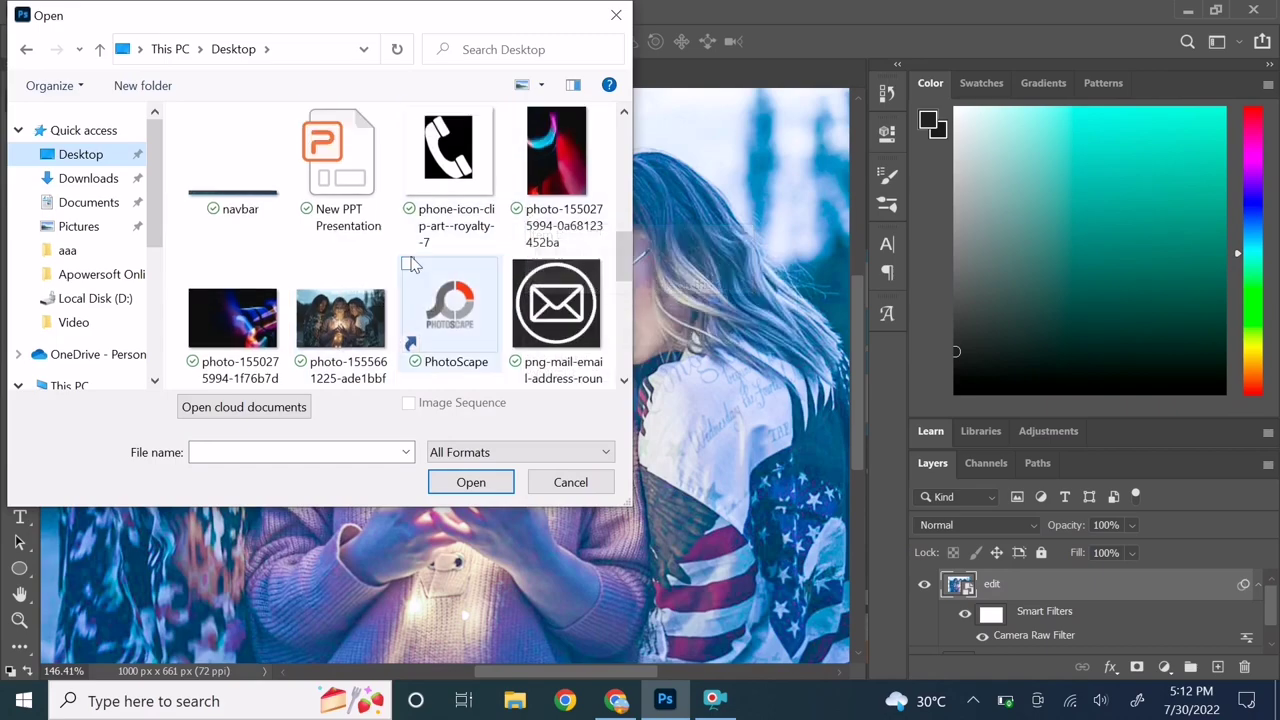
click(232, 318)
click(449, 481)
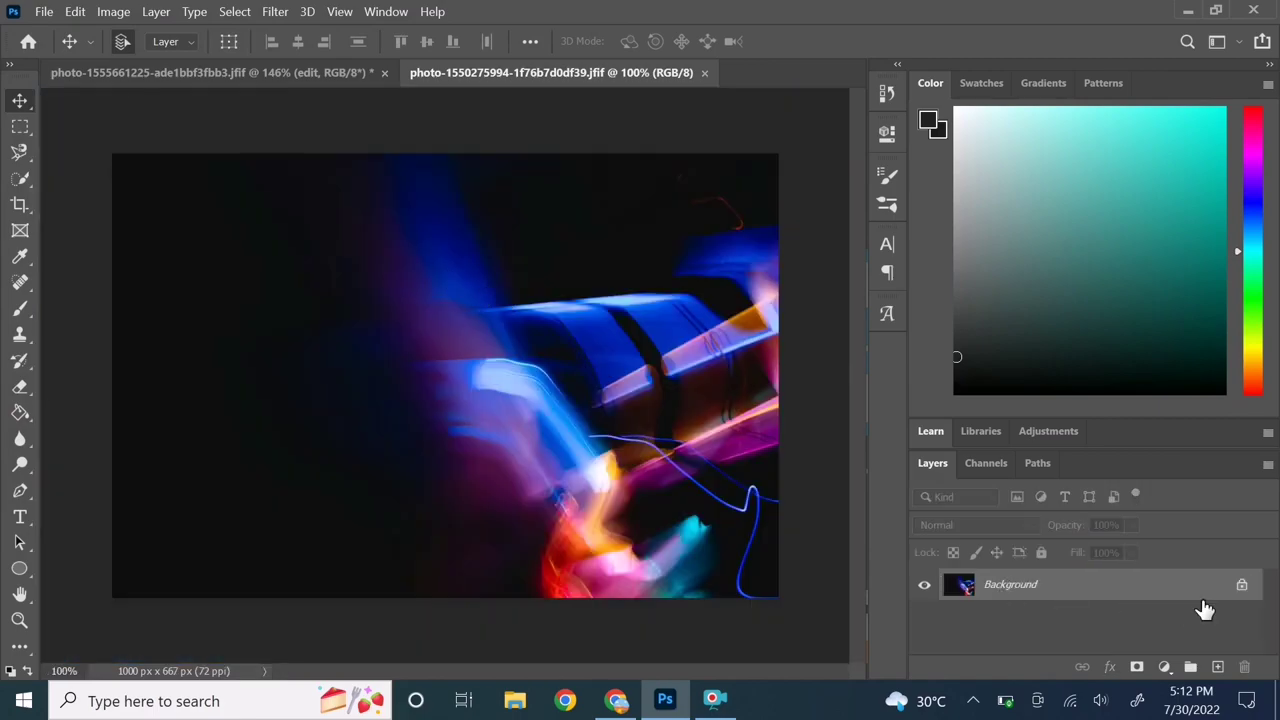
- Unlock its Background as Layer 0 and drag it onto the portrait document
click(1241, 588)
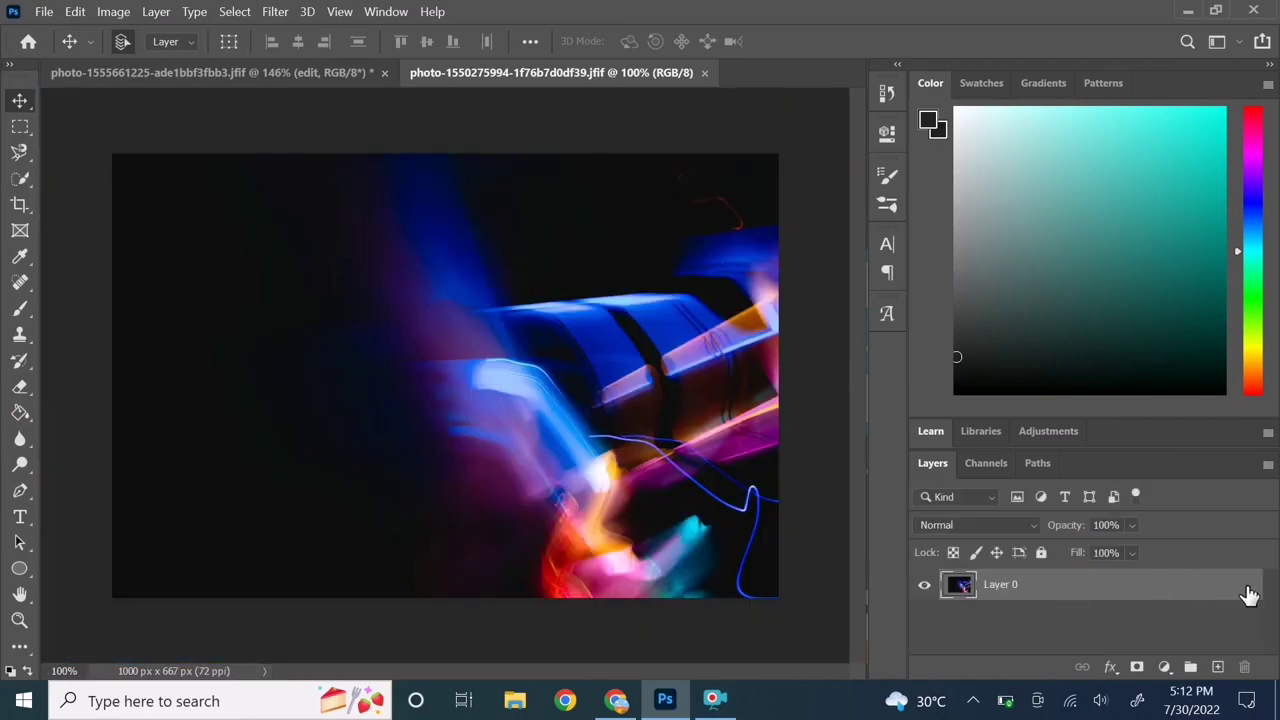
mouse_move(570, 344)
mouse_down()
mouse_move(476, 332)
mouse_move(284, 79)
mouse_up()
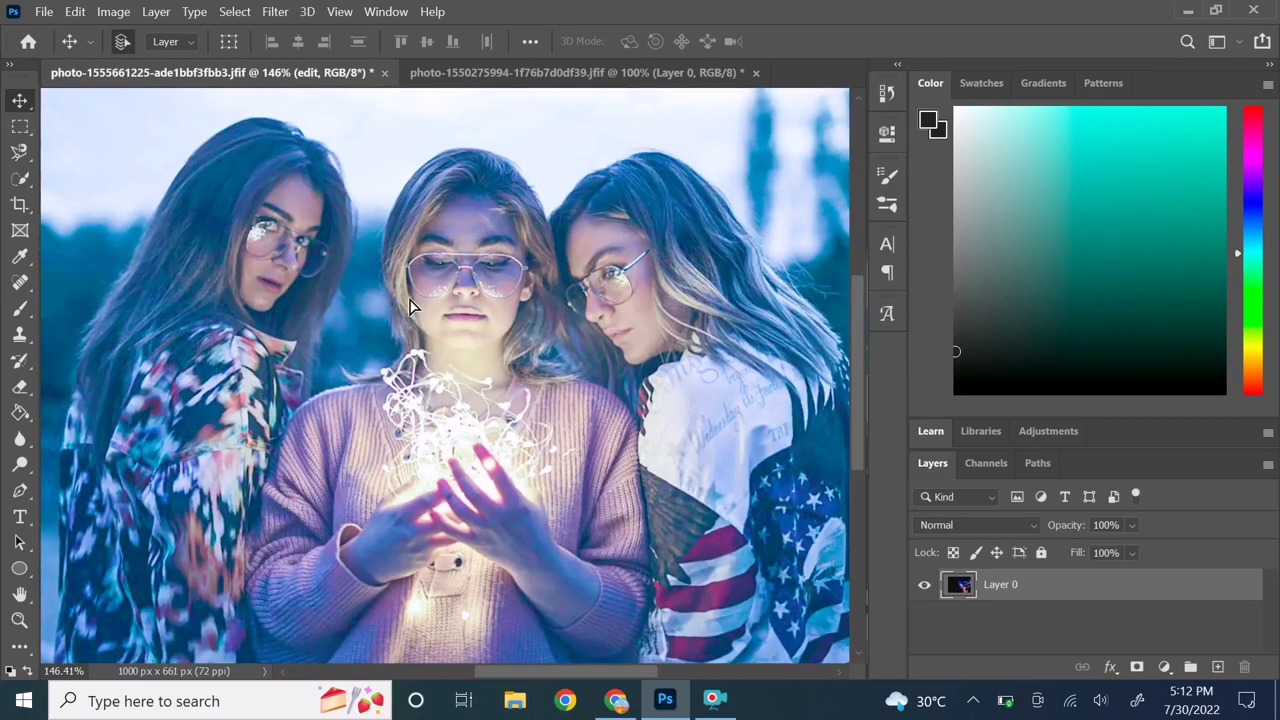
drag(380, 268, 418, 310)
- Paste the streaks despite the profile mismatch and start shrinking them with Free Transform
click(739, 326)
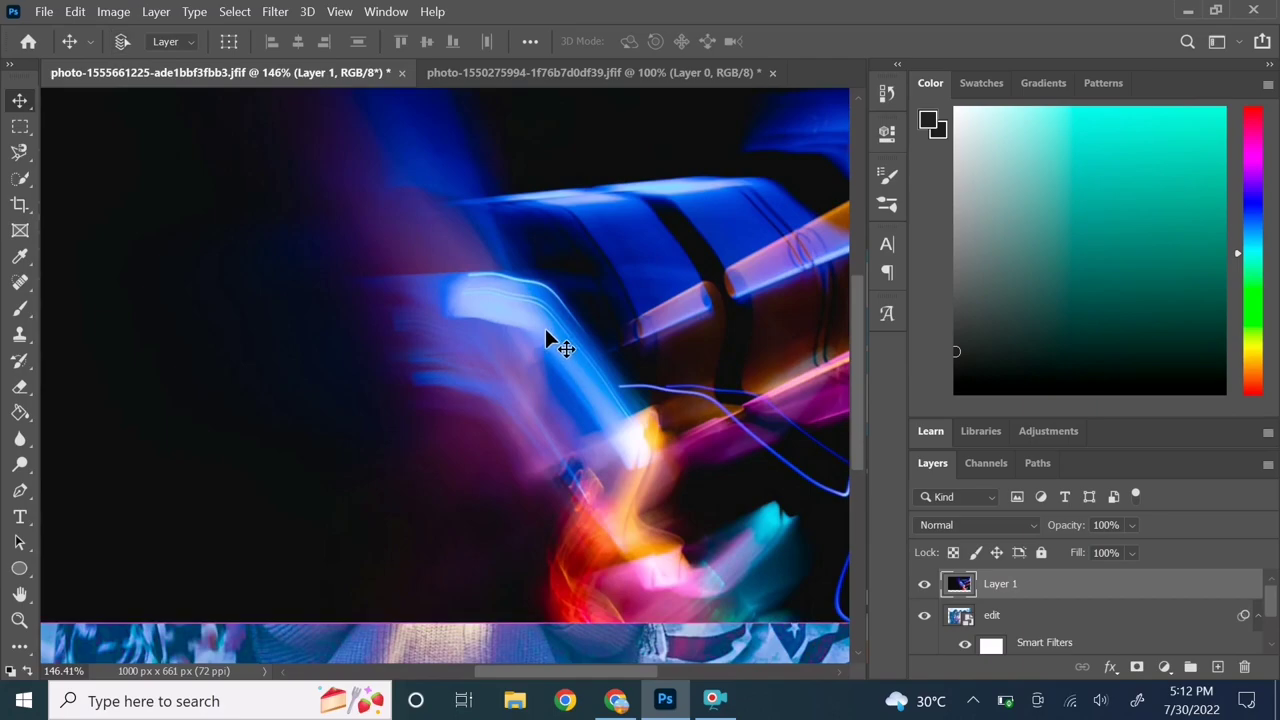
key(ctrl+t)
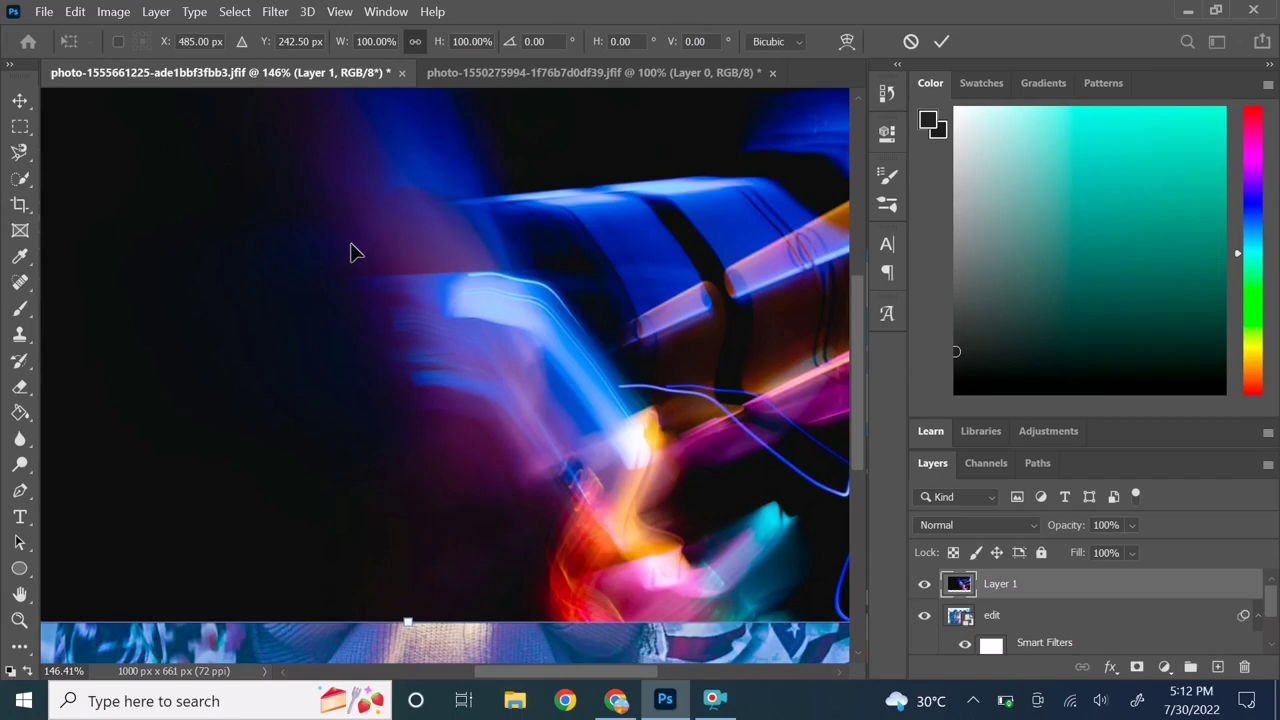
drag(351, 251, 718, 194)
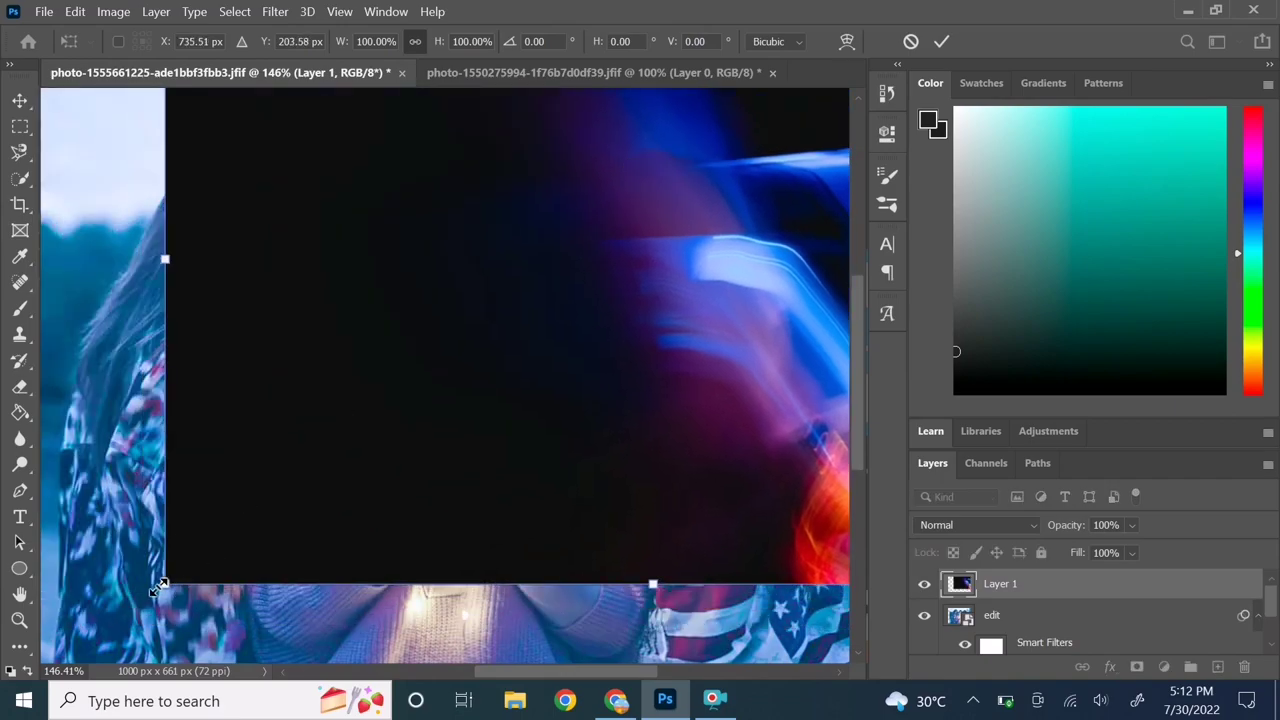
drag(165, 584, 584, 303)
drag(668, 254, 250, 302)
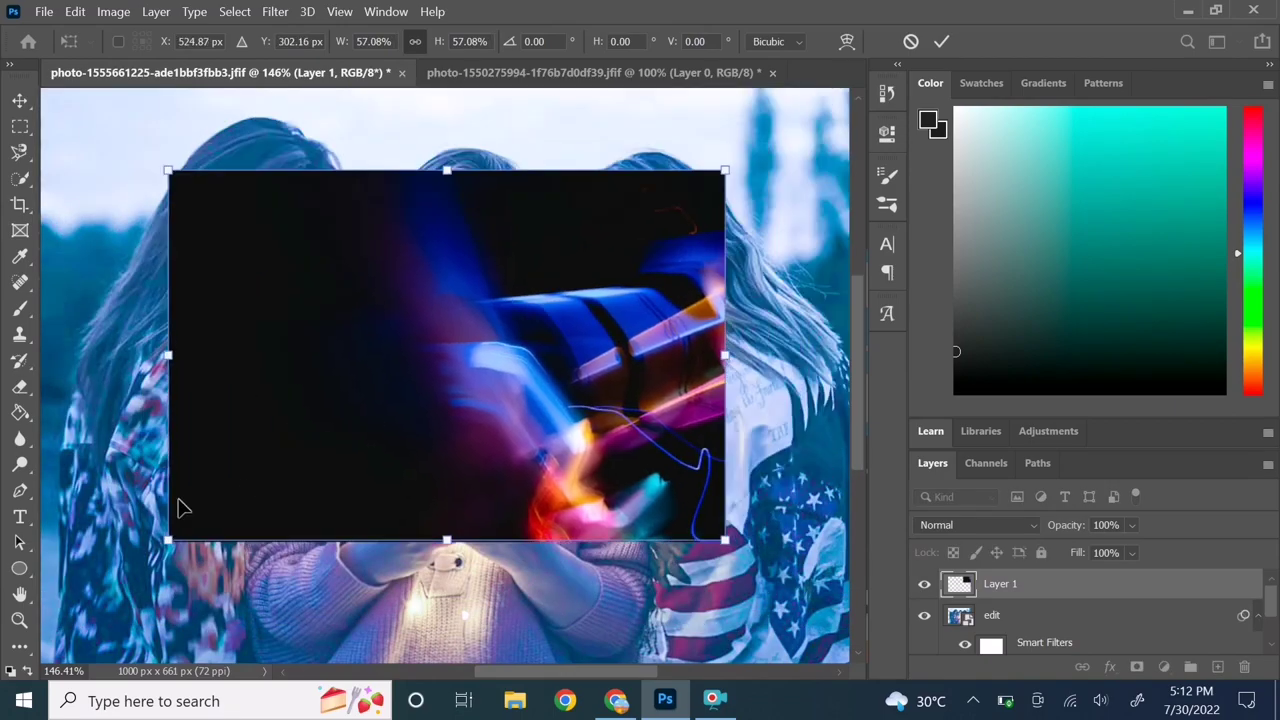
mouse_move(168, 540)
mouse_down()
mouse_move(340, 447)
mouse_move(427, 369)
mouse_up()
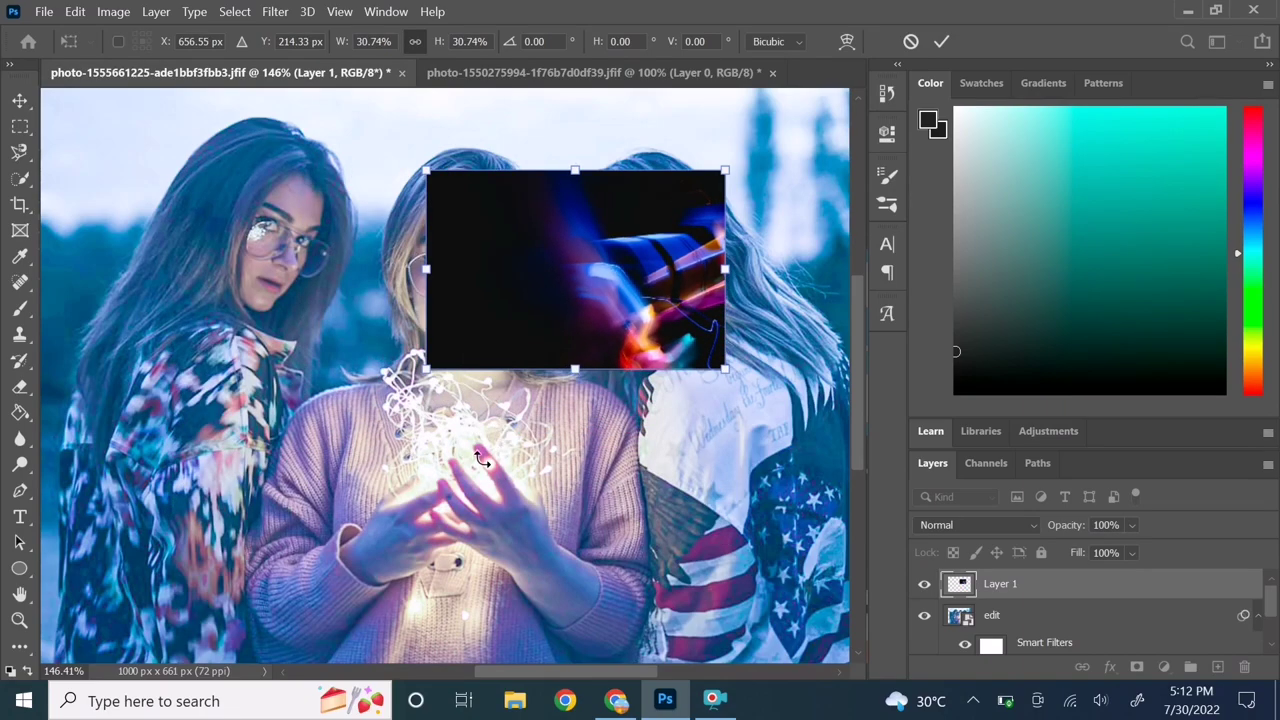
- Rotate slightly and place the 30.74%-scaled streaks in the portrait's top-left corner
scroll(481, 457, down, 2)
scroll(481, 457, down, 2)
scroll(481, 457, down, 1)
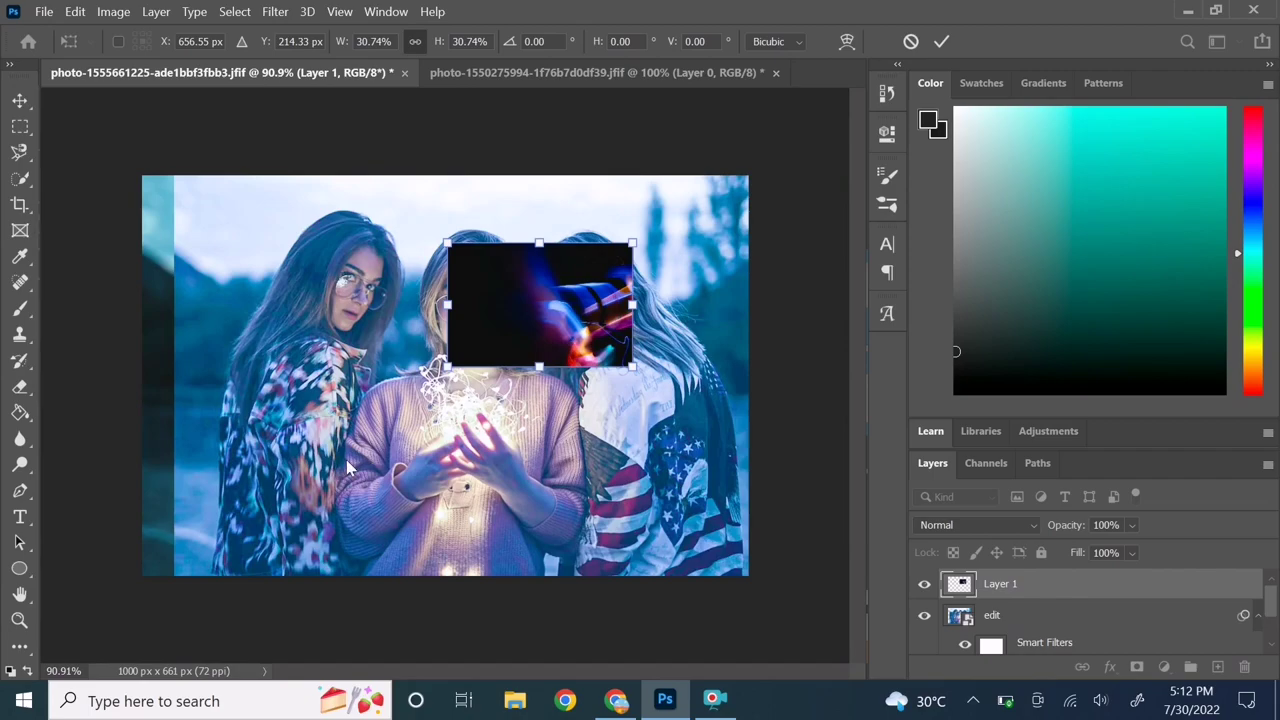
scroll(405, 392, up, 2)
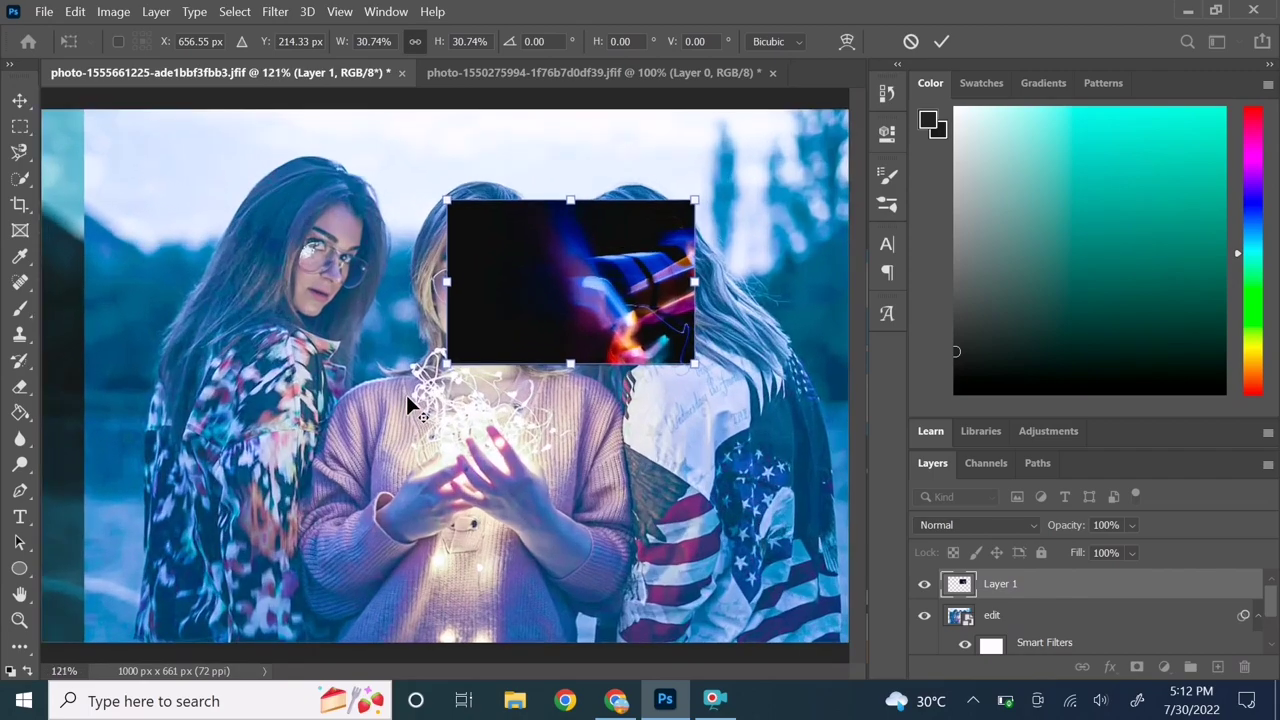
scroll(406, 395, up, 1)
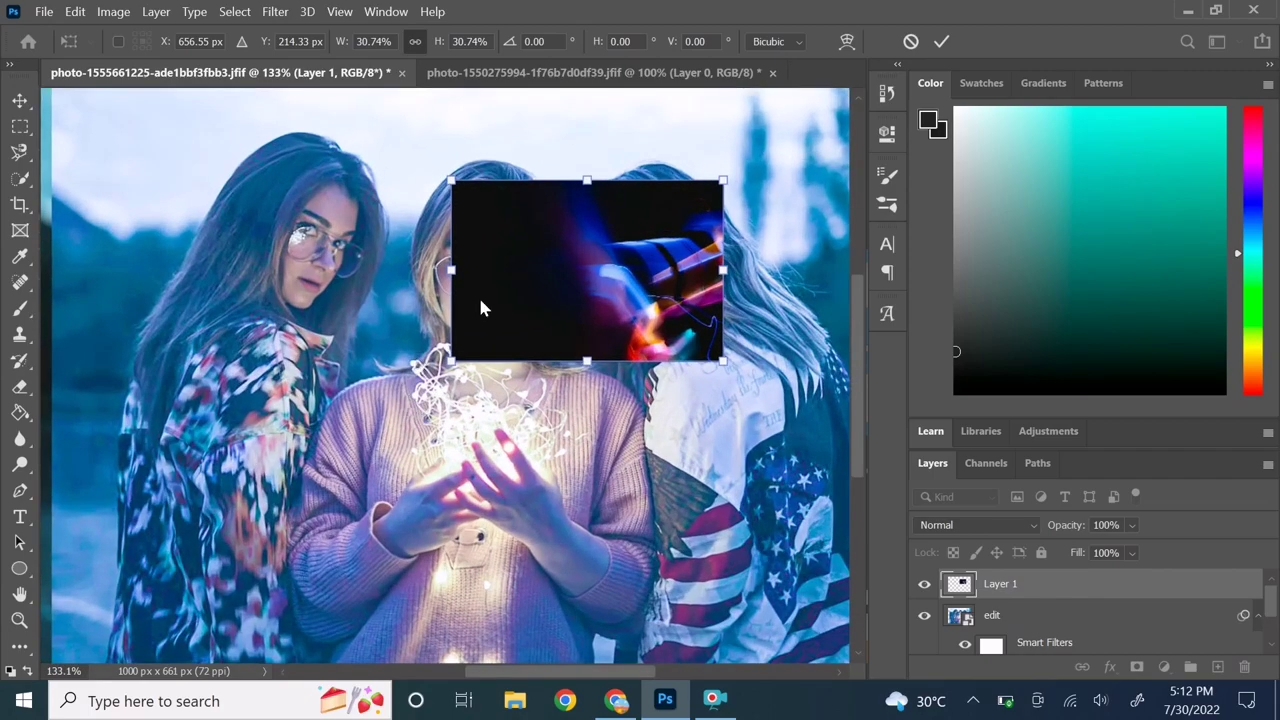
drag(527, 278, 407, 281)
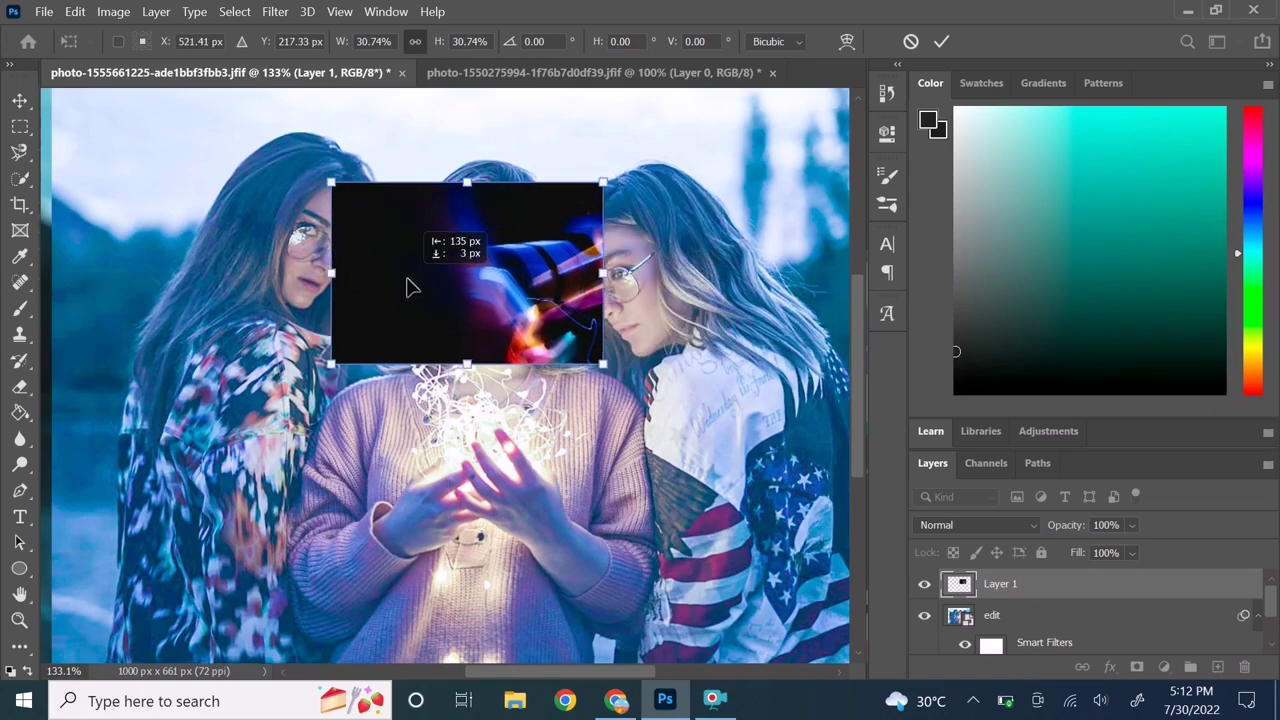
mouse_move(316, 372)
mouse_down()
mouse_move(608, 475)
mouse_move(315, 190)
mouse_move(252, 420)
mouse_up()
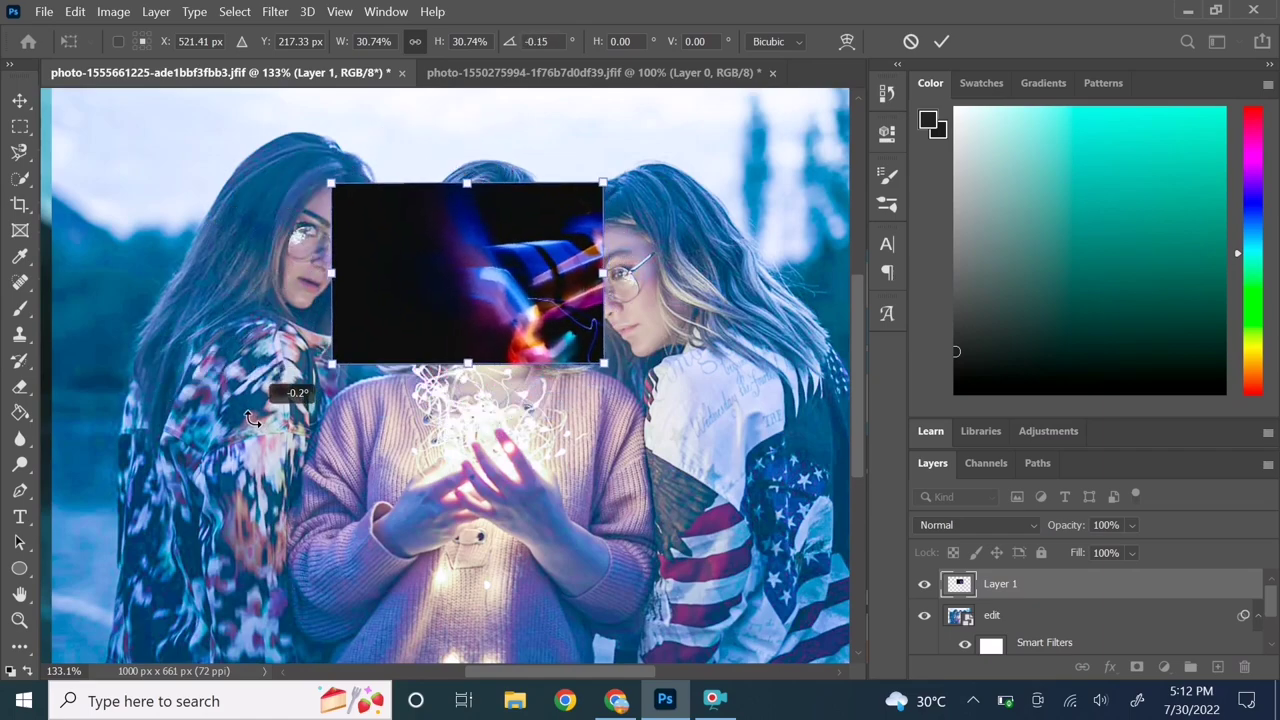
mouse_move(492, 275)
mouse_down()
mouse_move(204, 180)
mouse_move(228, 198)
mouse_up()
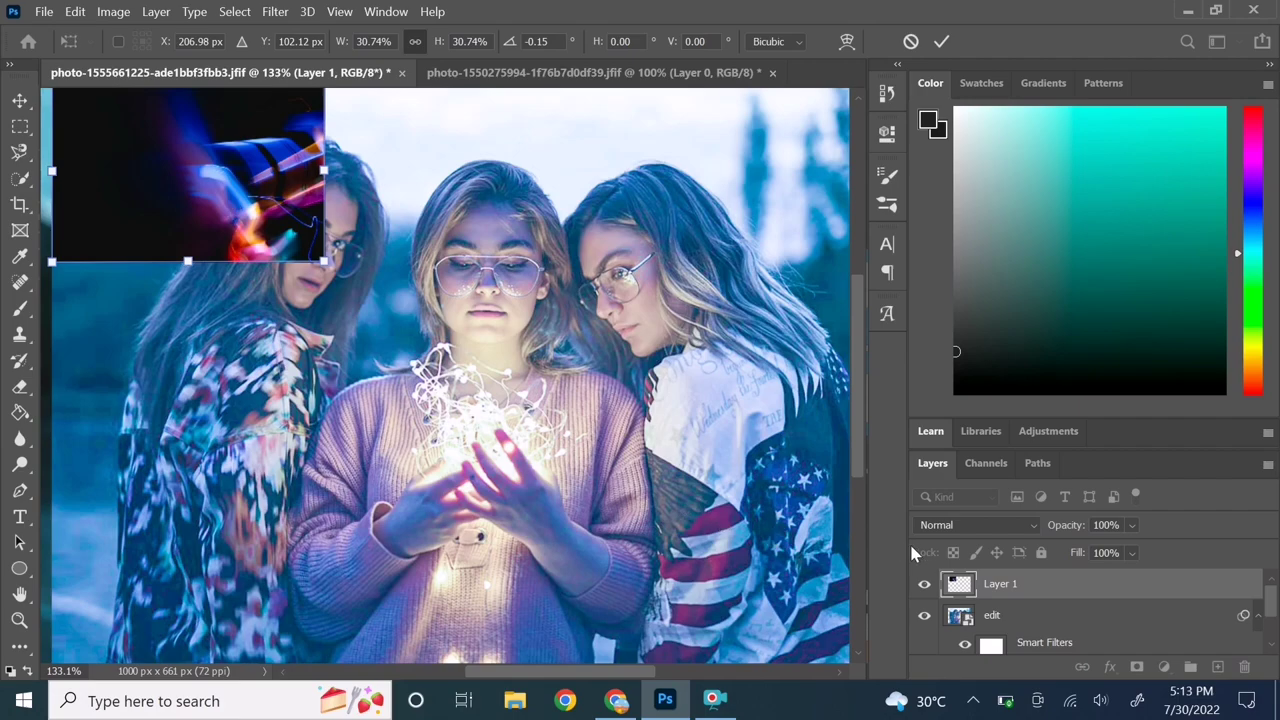
- Switch Layer 1 to Screen blend mode and enlarge it to 60.49%
click(953, 525)
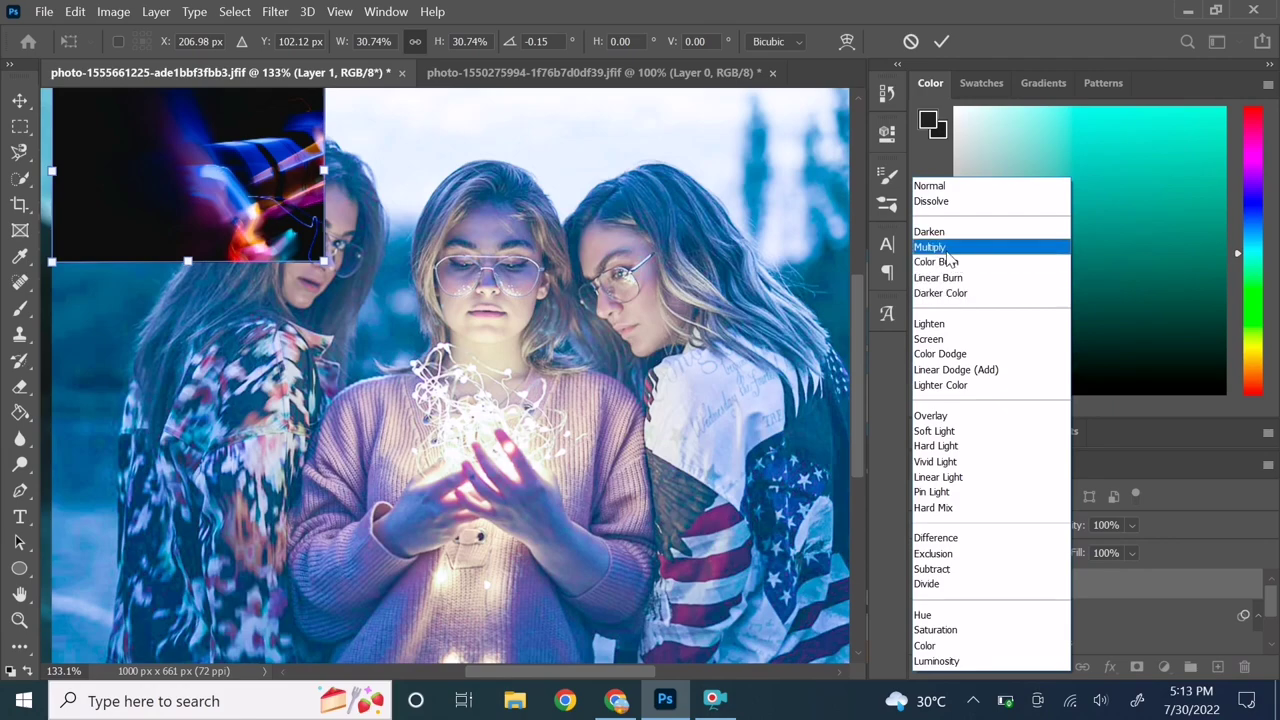
click(932, 339)
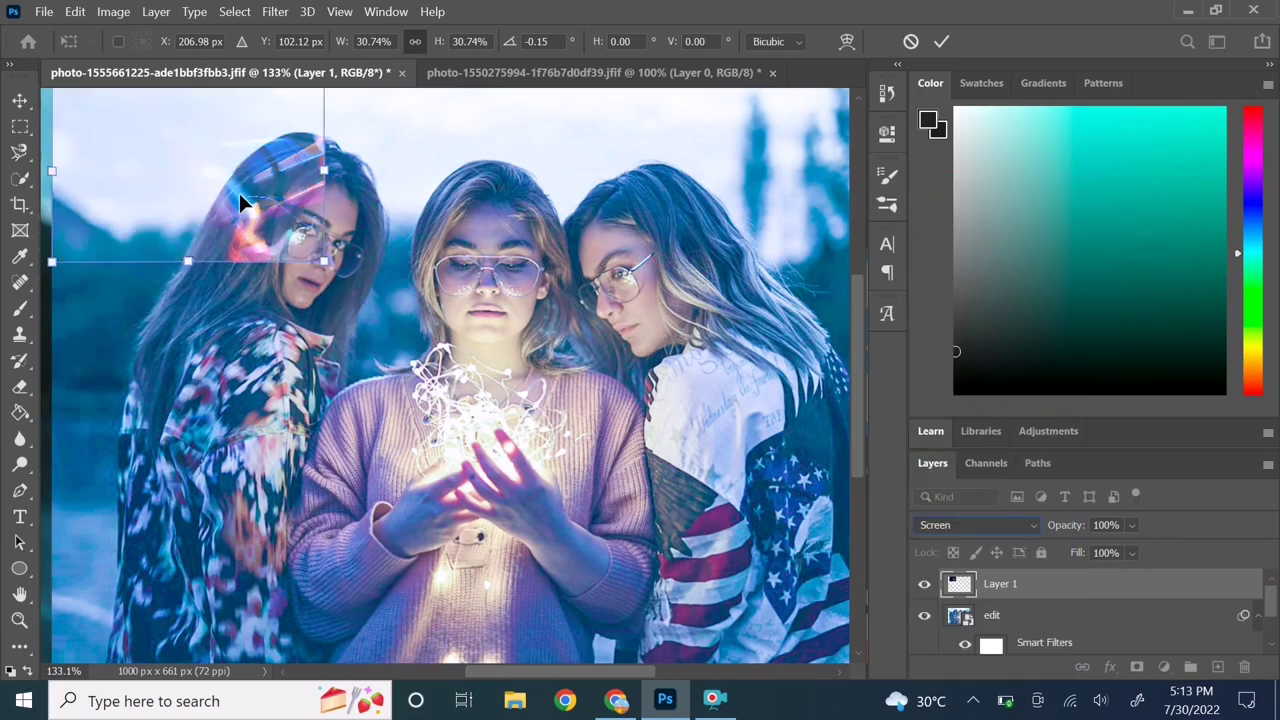
drag(240, 196, 253, 255)
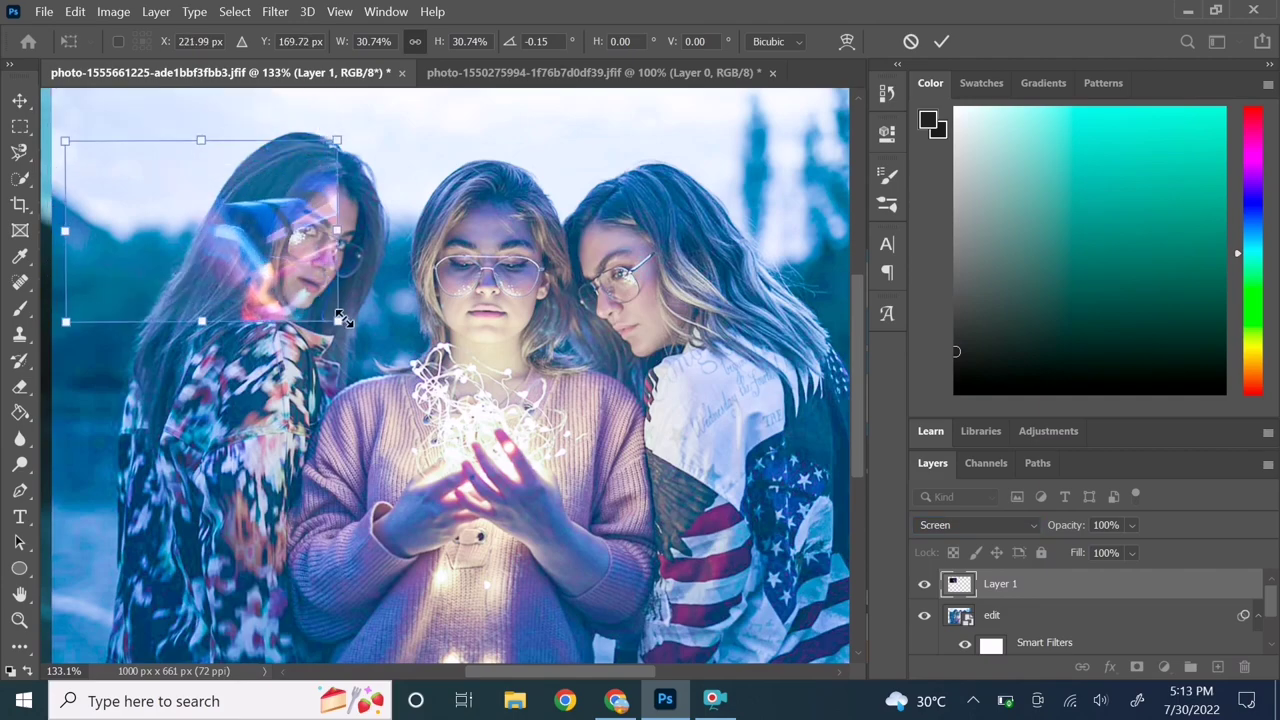
drag(338, 323, 601, 497)
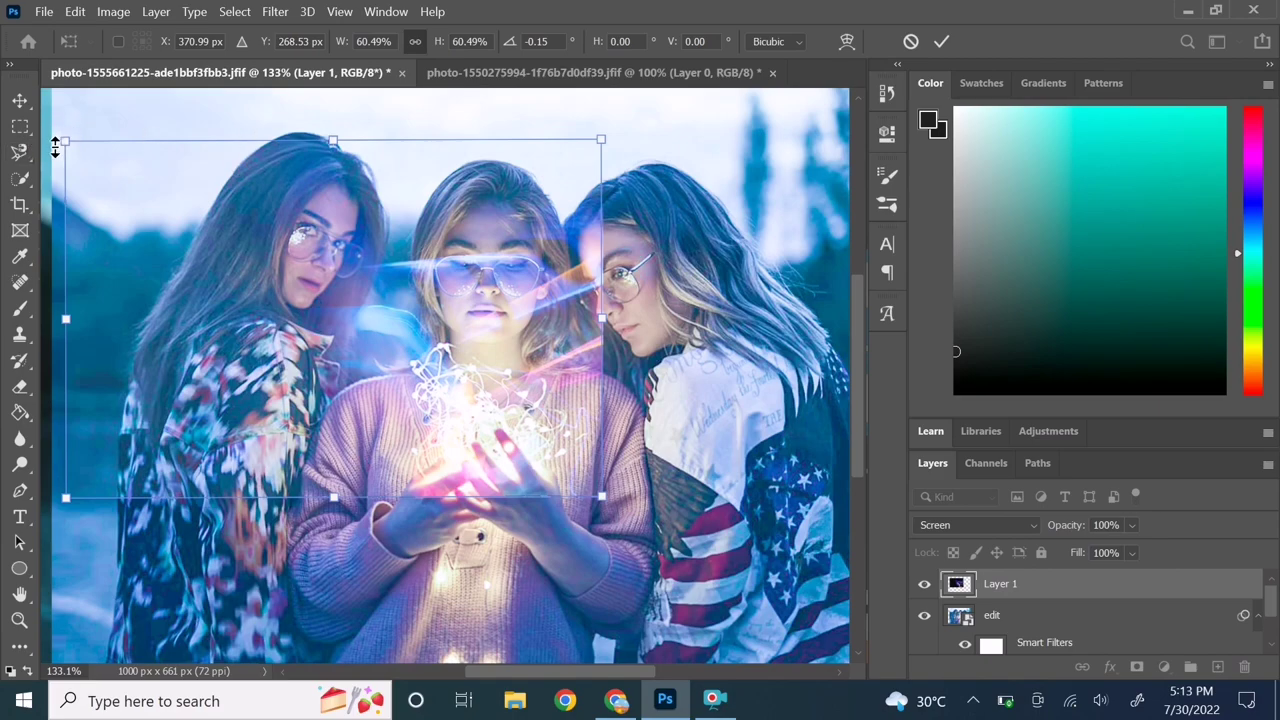
- Rotate the streaks 89.85°, place them over the top-left, and commit the transform
mouse_move(48, 155)
mouse_down()
mouse_move(469, 110)
mouse_move(460, 118)
mouse_up()
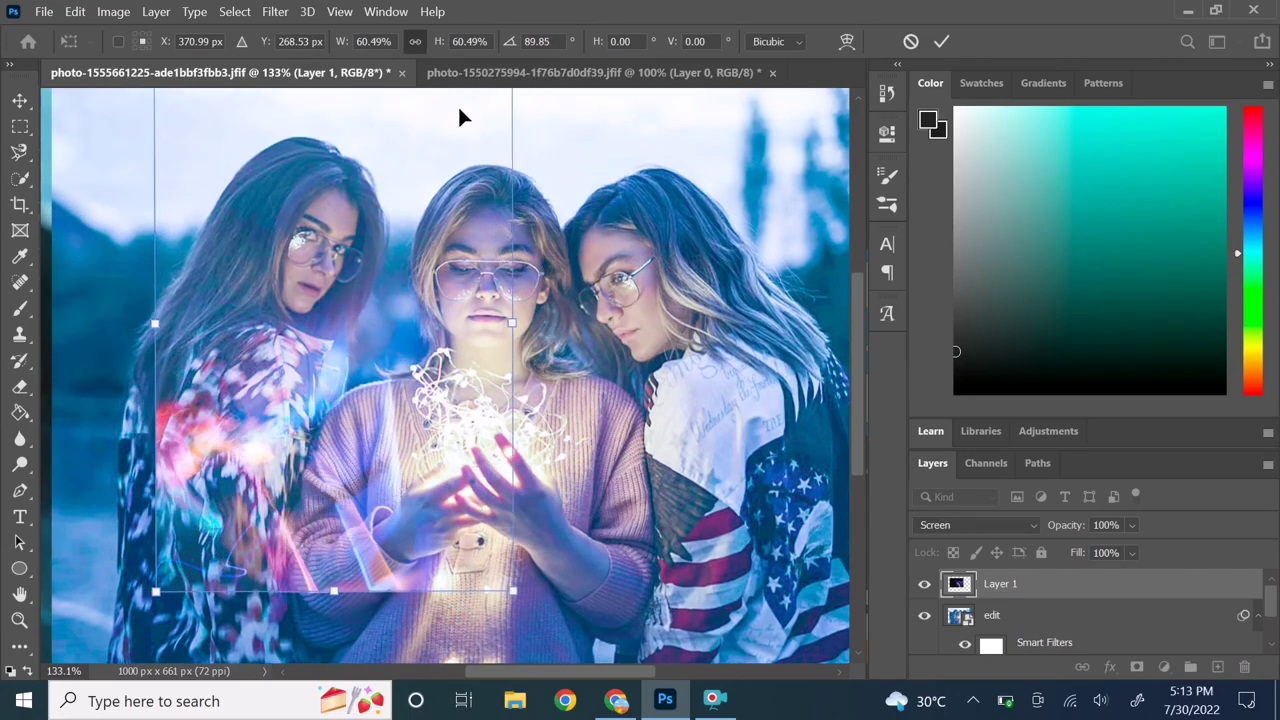
drag(348, 352, 259, 147)
drag(233, 219, 225, 203)
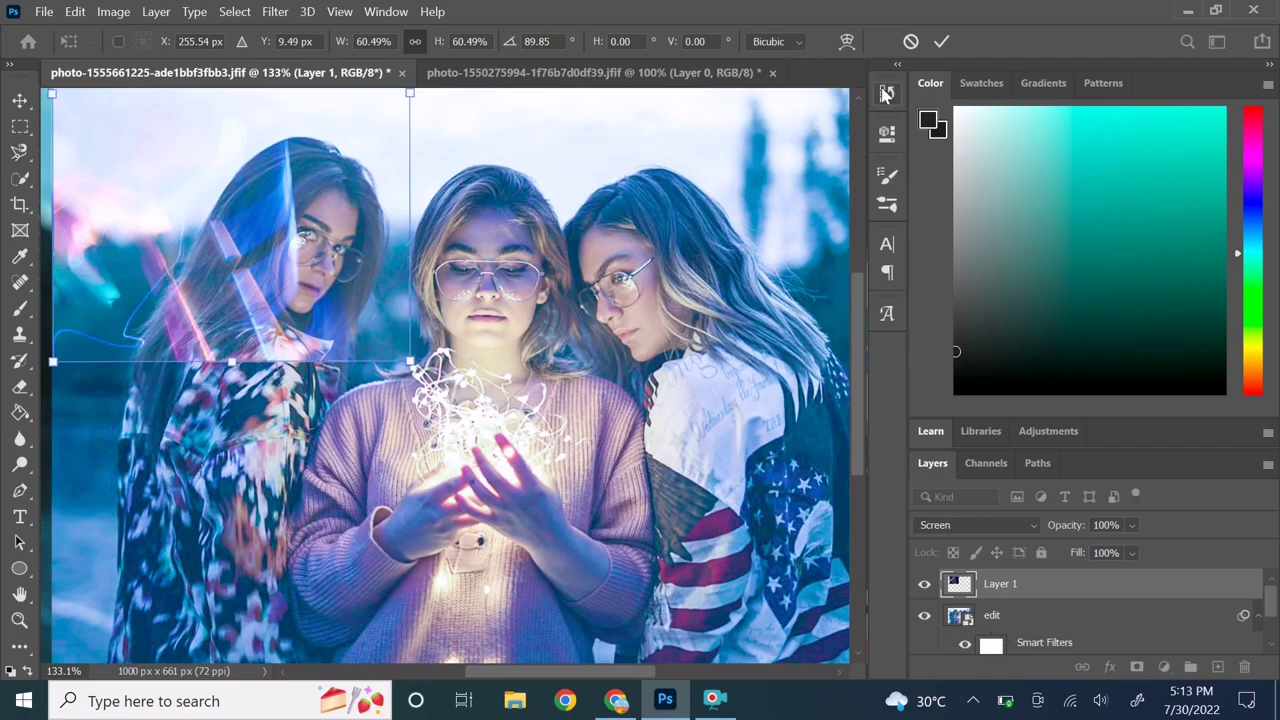
click(941, 41)
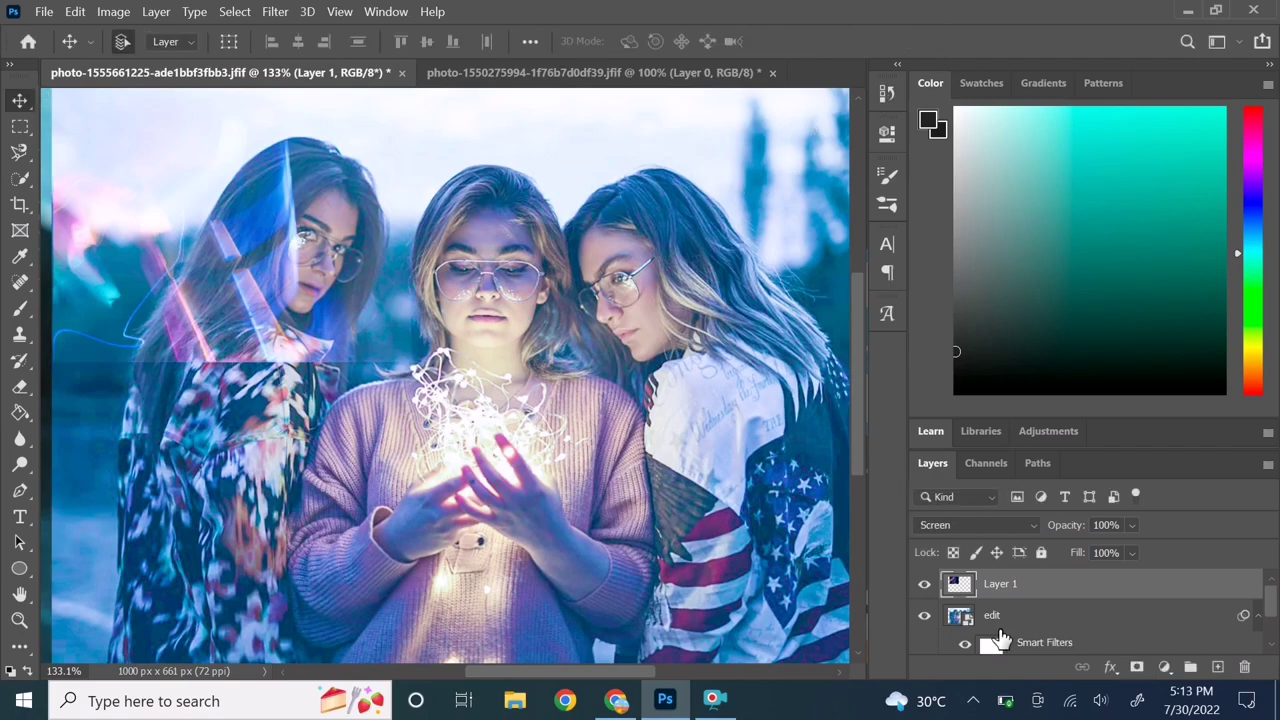